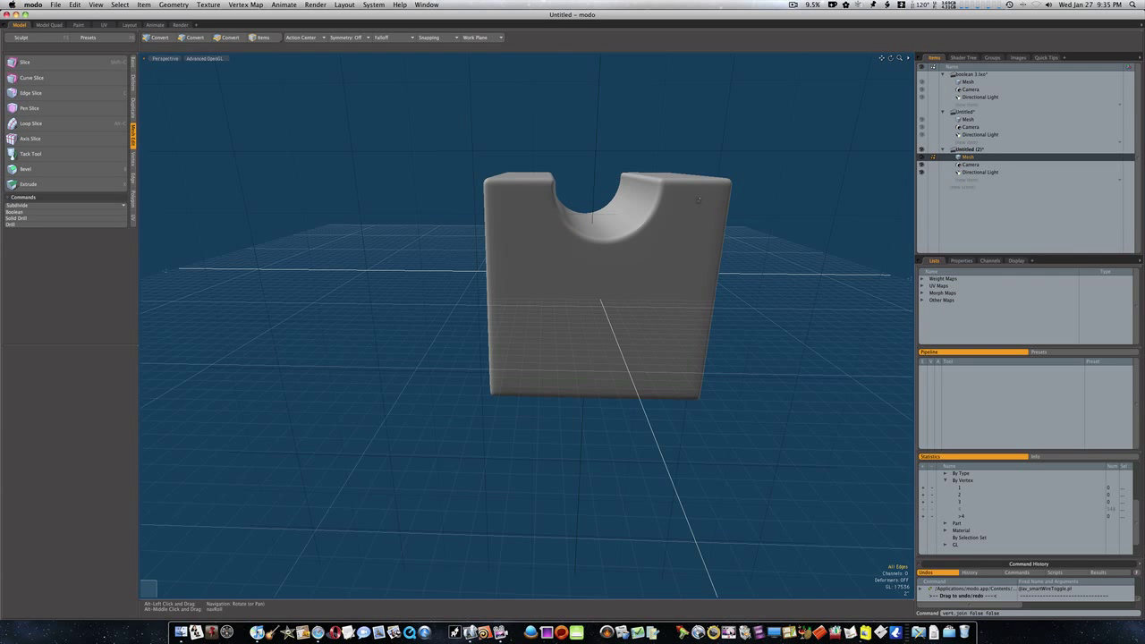
Step: Create a new scene and add a unit cube to its mesh
mouse_move(722, 213)
alt+mouse_down()
mouse_move(680, 224)
mouse_move(707, 231)
mouse_move(715, 209)
alt+mouse_up()
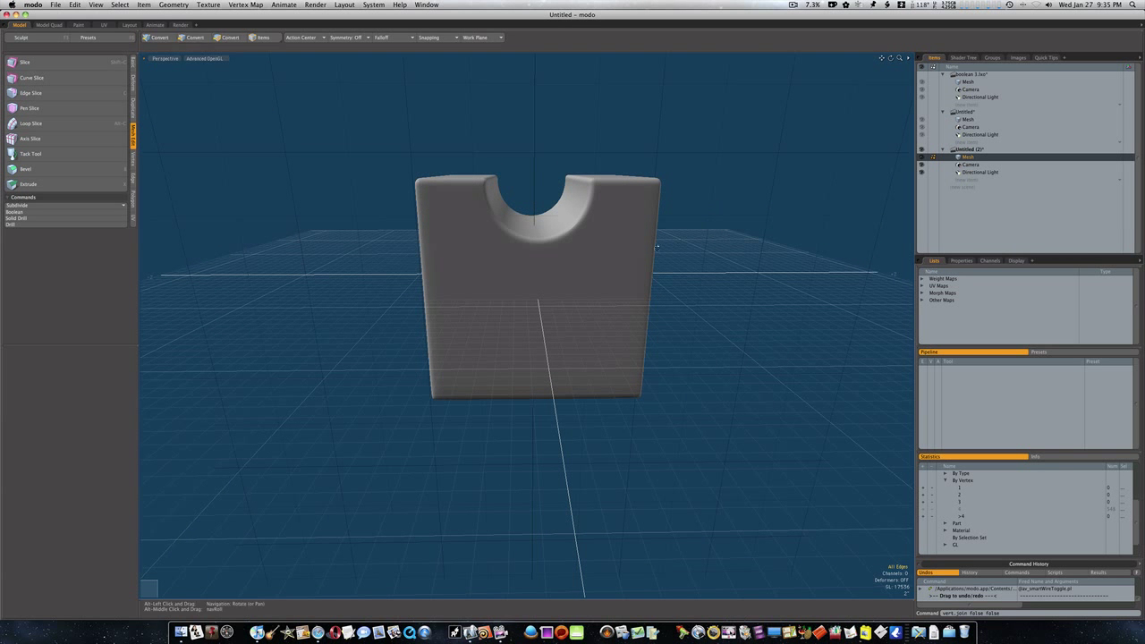
alt+drag(717, 212, 633, 255)
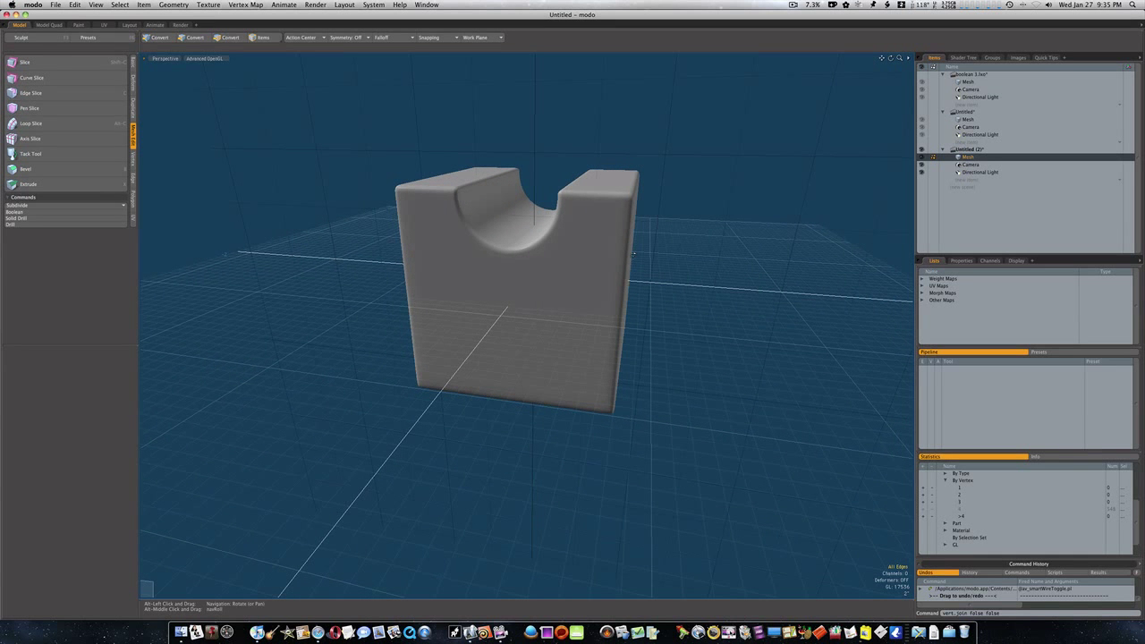
click(977, 188)
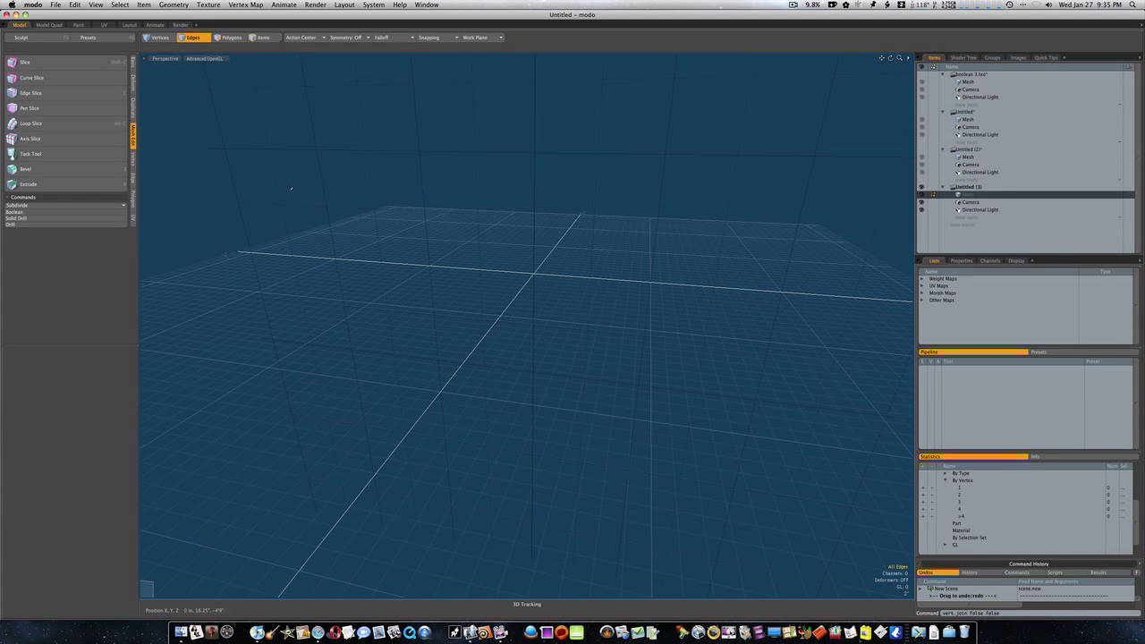
click(133, 63)
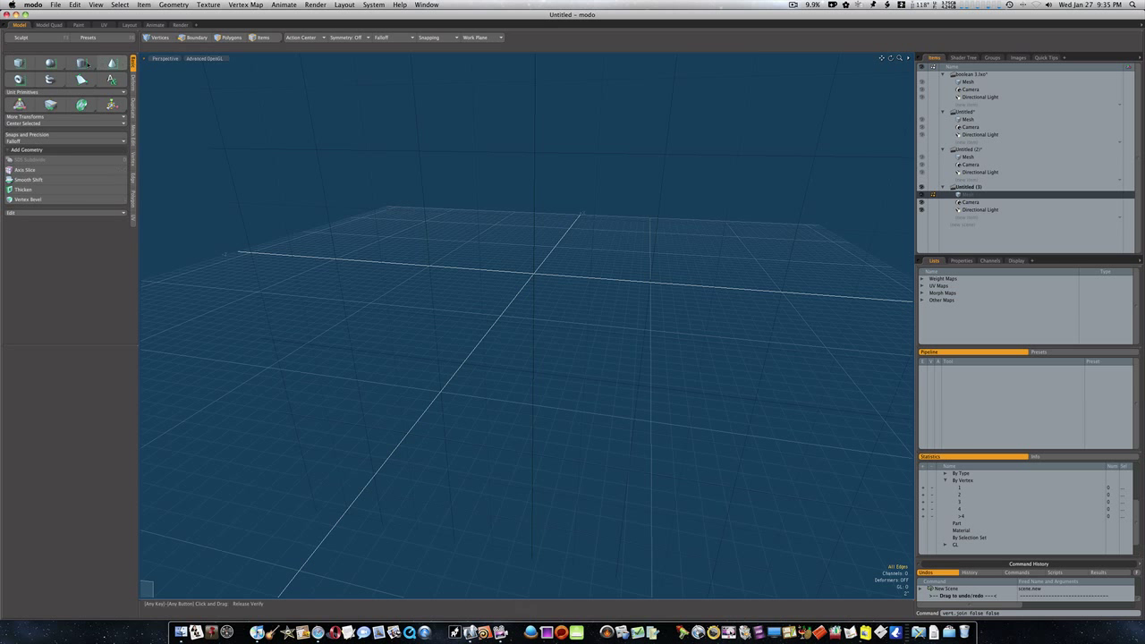
click(18, 63)
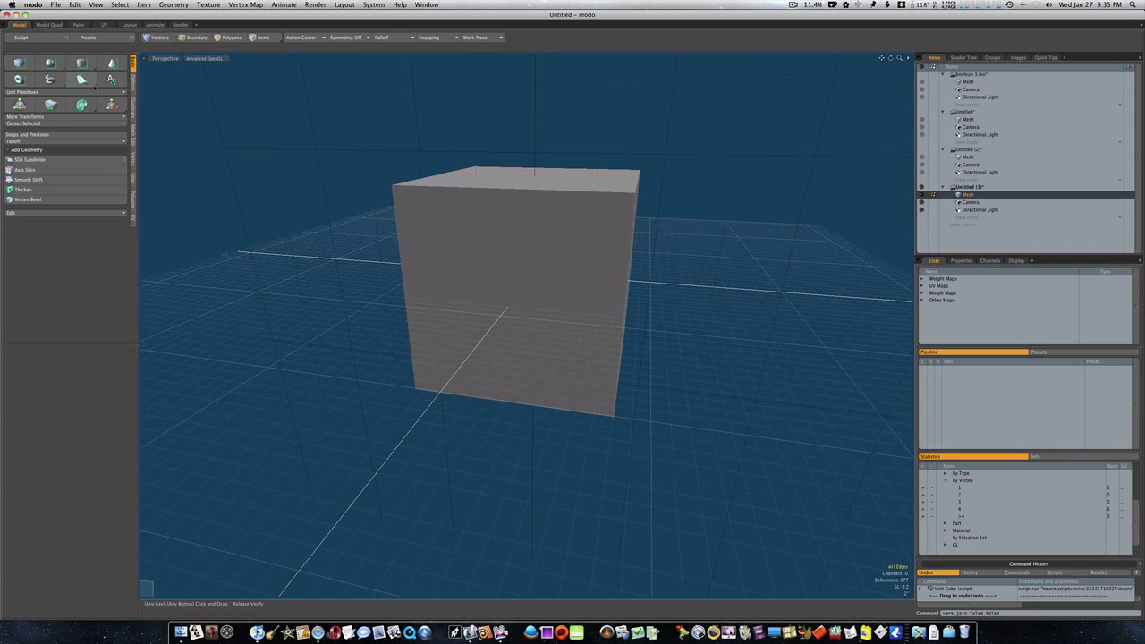
Step: Add a cylinder as a separate mesh item, scale it uniformly to 30%, and stretch it vertically until it extends beyond the cube
key(2)
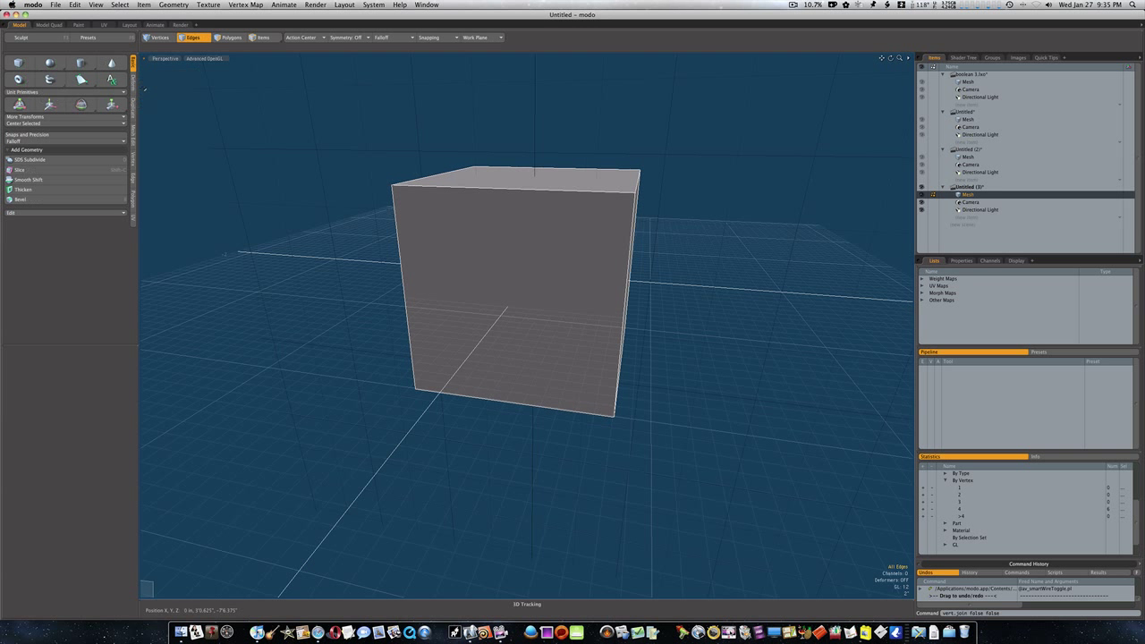
key(shift)
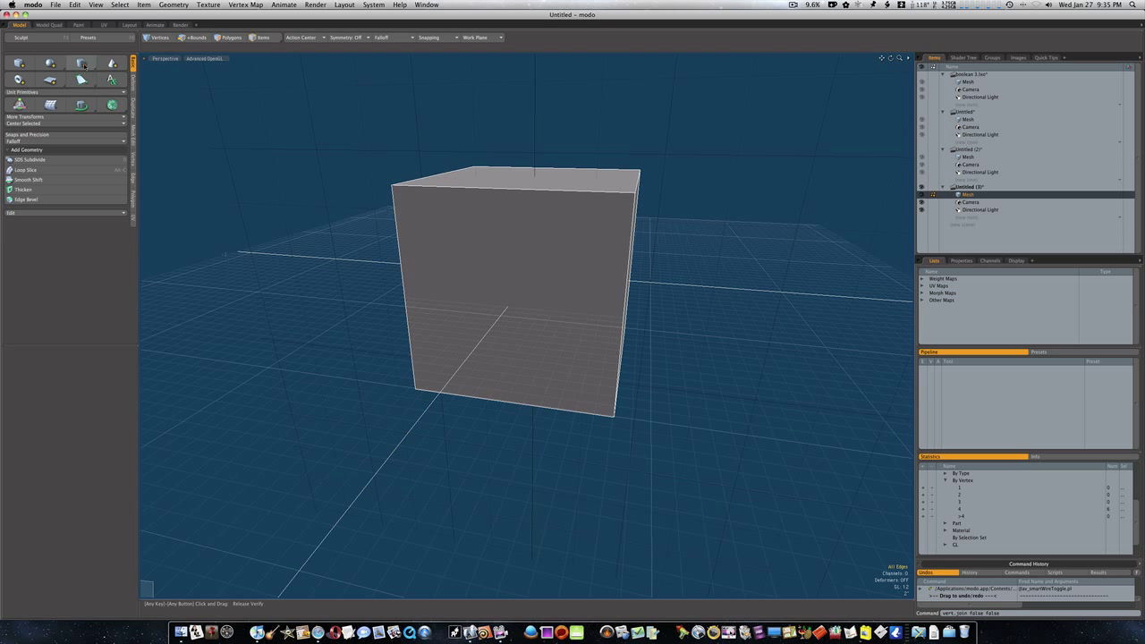
ctrl+click(82, 63)
key(y)
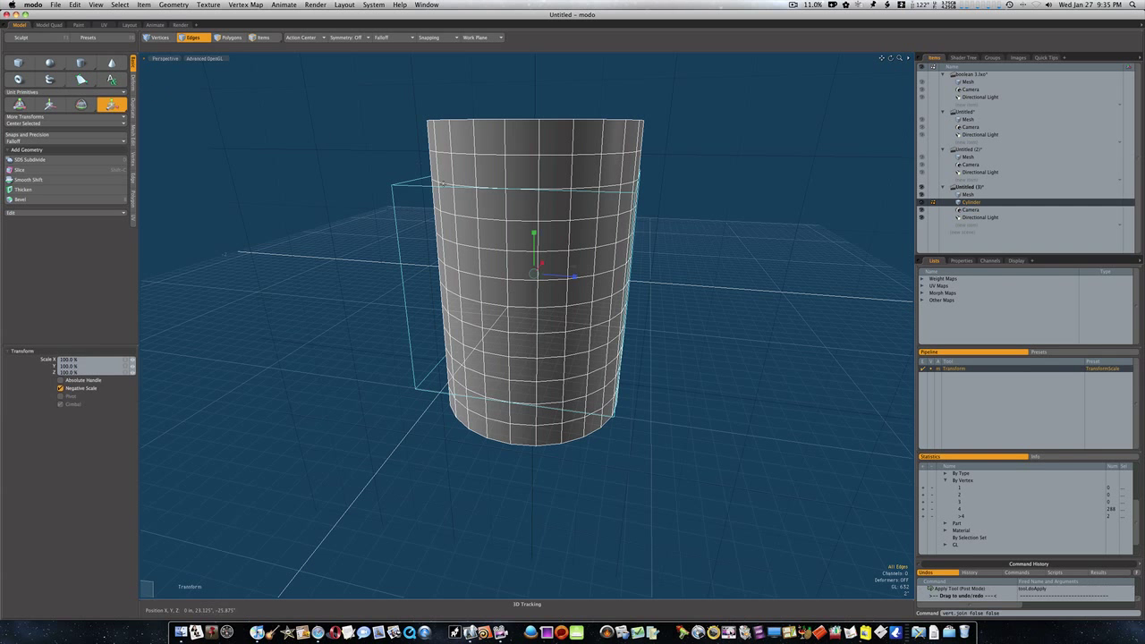
mouse_move(537, 275)
mouse_down()
mouse_move(484, 275)
mouse_move(539, 283)
mouse_move(535, 266)
mouse_move(534, 283)
mouse_up()
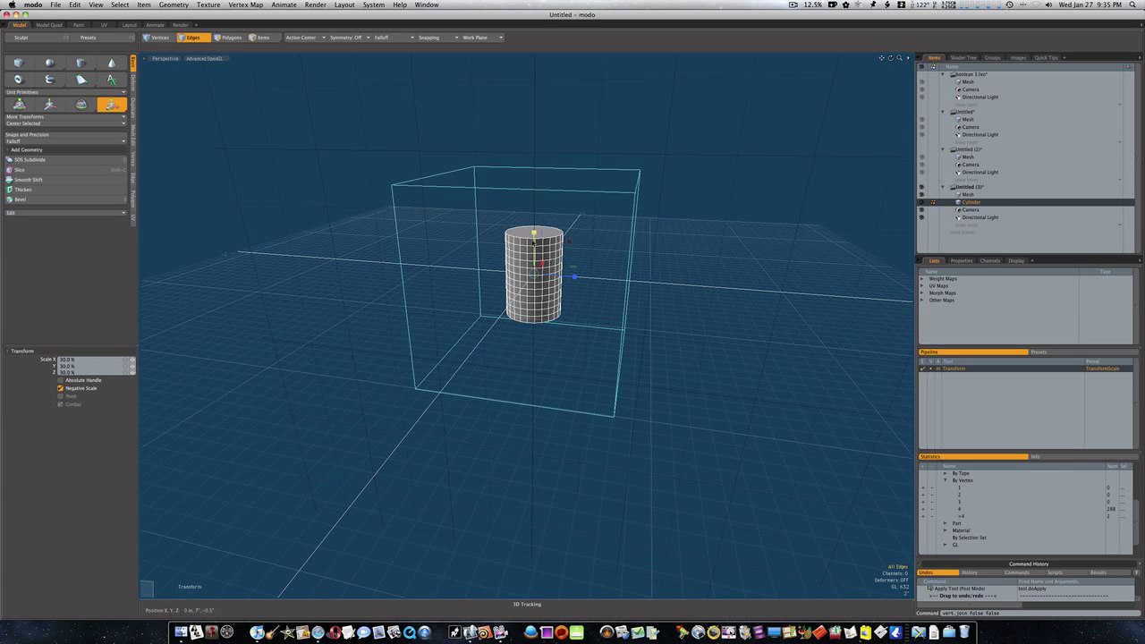
drag(534, 238, 534, 173)
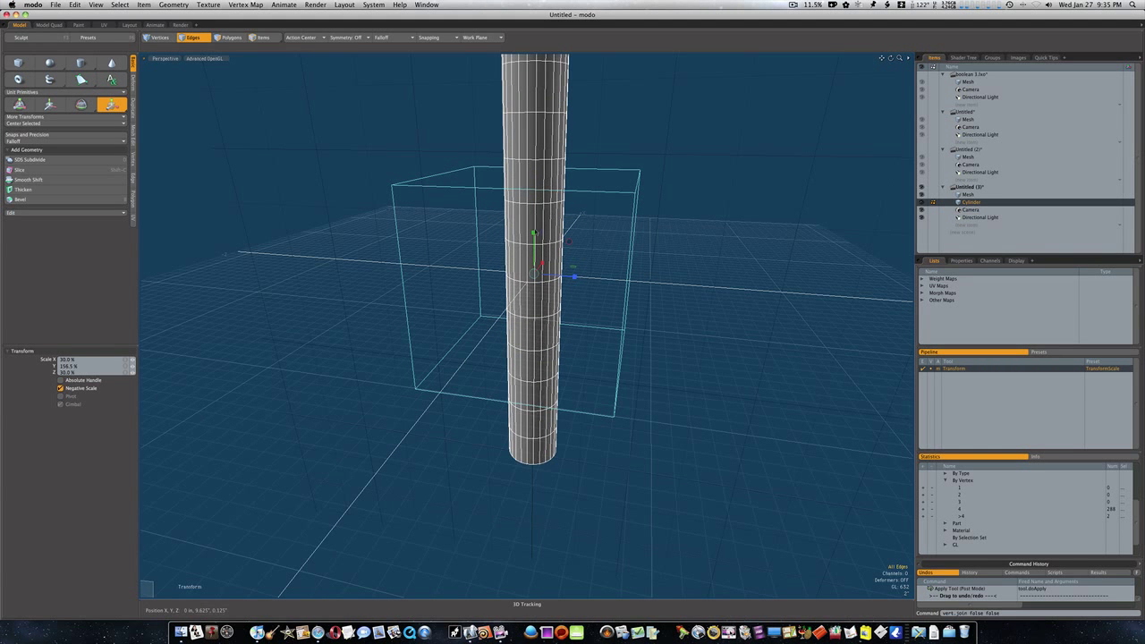
mouse_move(534, 232)
mouse_down()
mouse_move(536, 273)
mouse_move(538, 226)
mouse_move(547, 236)
mouse_up()
Step: Rotate the cylinder 90° about X so it lies horizontally through the cube
key(e)
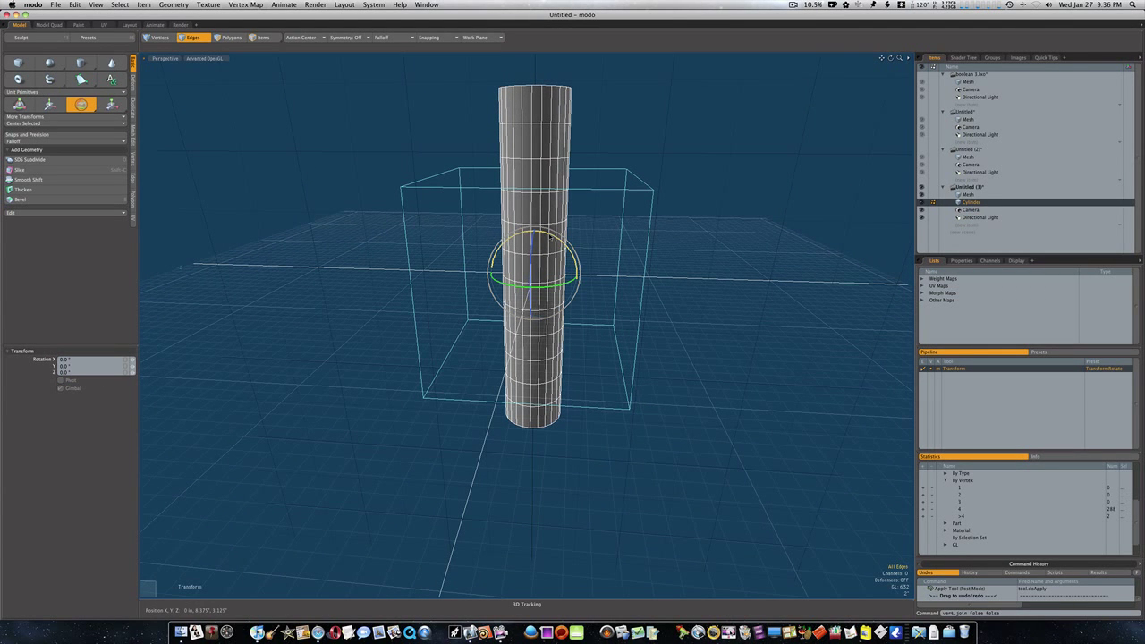
mouse_move(547, 236)
alt+mouse_down()
mouse_move(546, 189)
mouse_move(543, 240)
alt+mouse_up()
mouse_move(550, 313)
alt+mouse_down()
mouse_move(523, 301)
mouse_move(564, 312)
mouse_move(555, 308)
alt+mouse_up()
drag(553, 239, 561, 244)
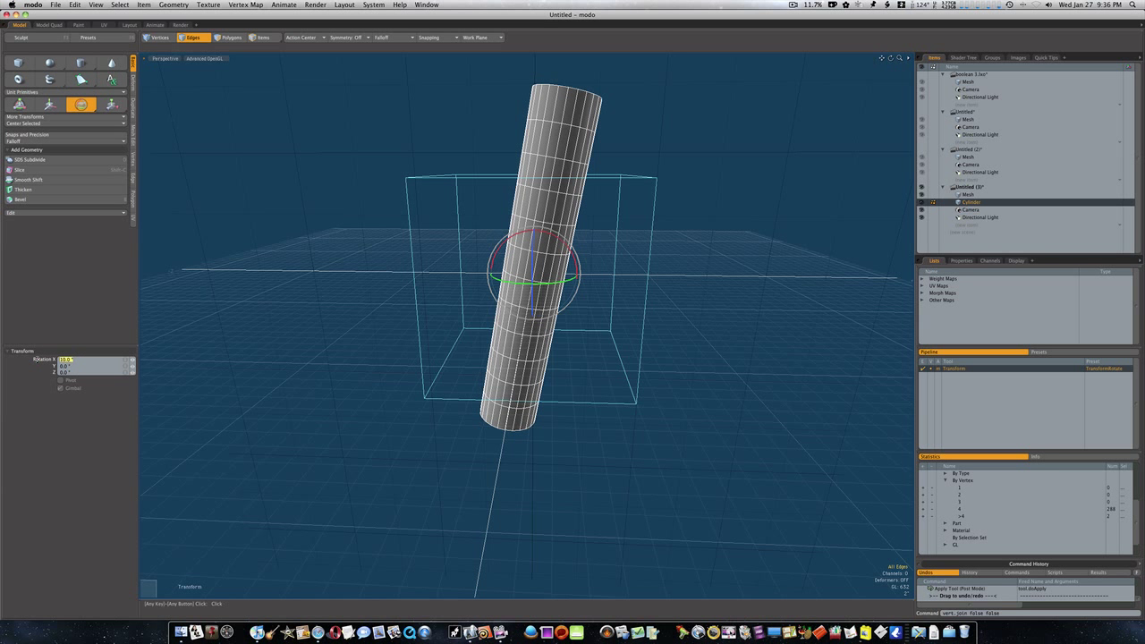
key(Return)
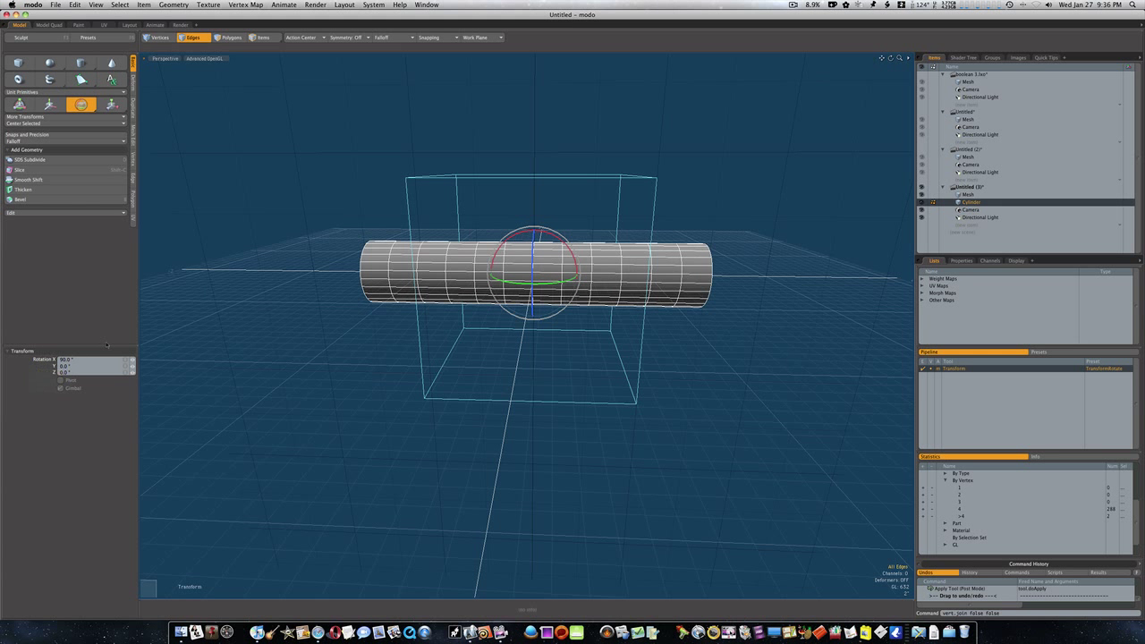
Step: Move the cylinder up to Y 18.5" so it overlaps the middle of the cube's top face
key(w)
drag(535, 237, 459, 242)
drag(536, 138, 473, 133)
alt+drag(508, 219, 565, 206)
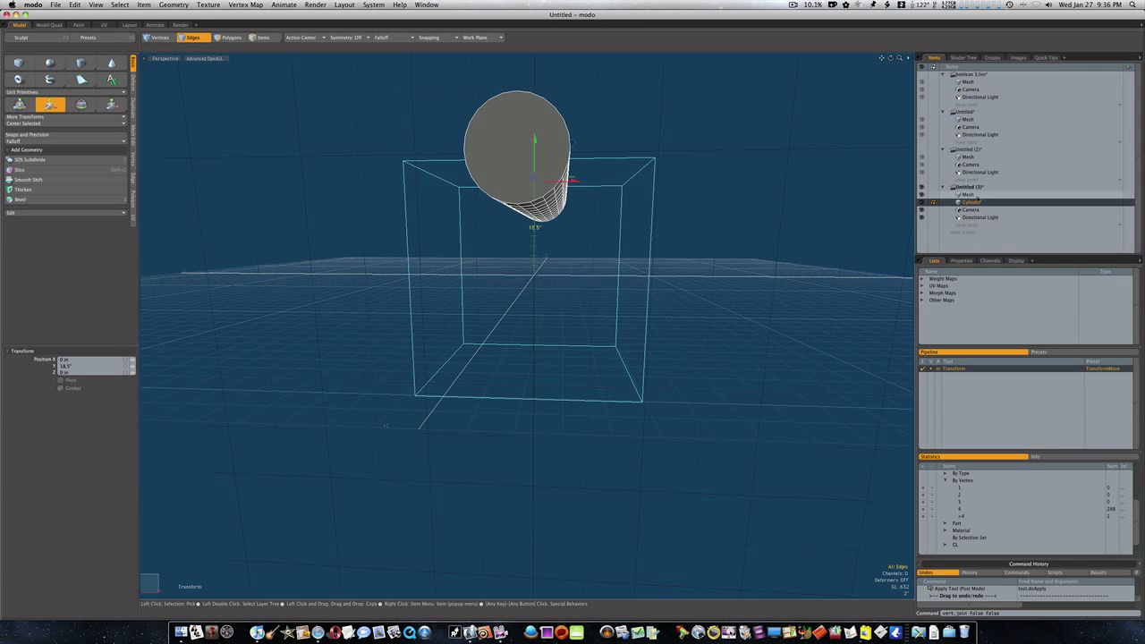
Step: Boolean-subtract the cylinder from the cube mesh and delete the cylinder item
click(976, 195)
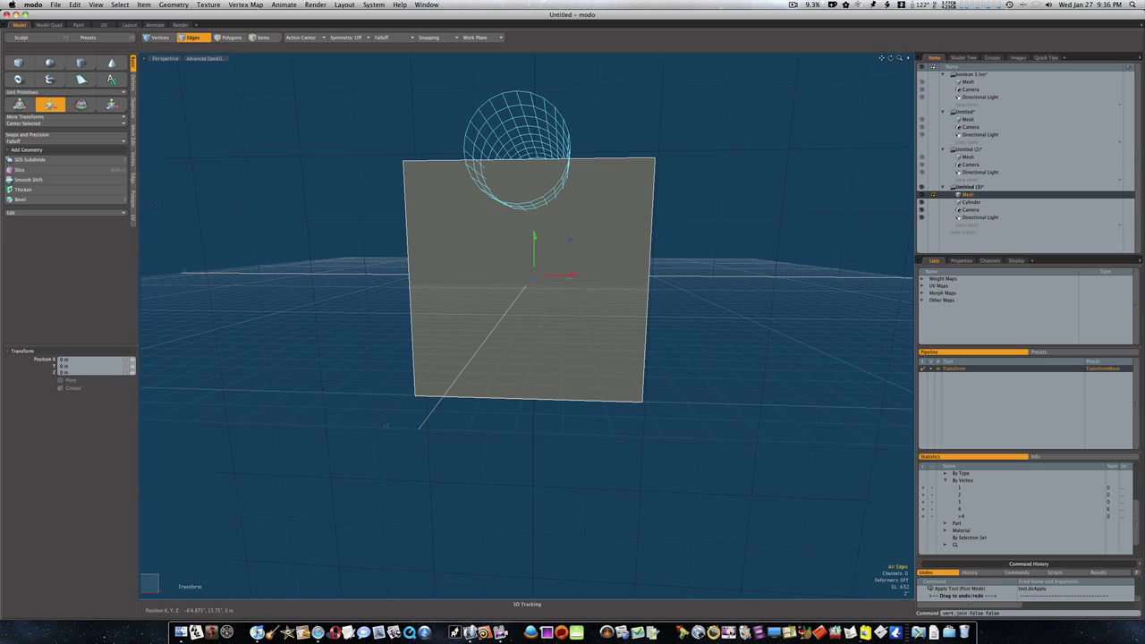
click(132, 145)
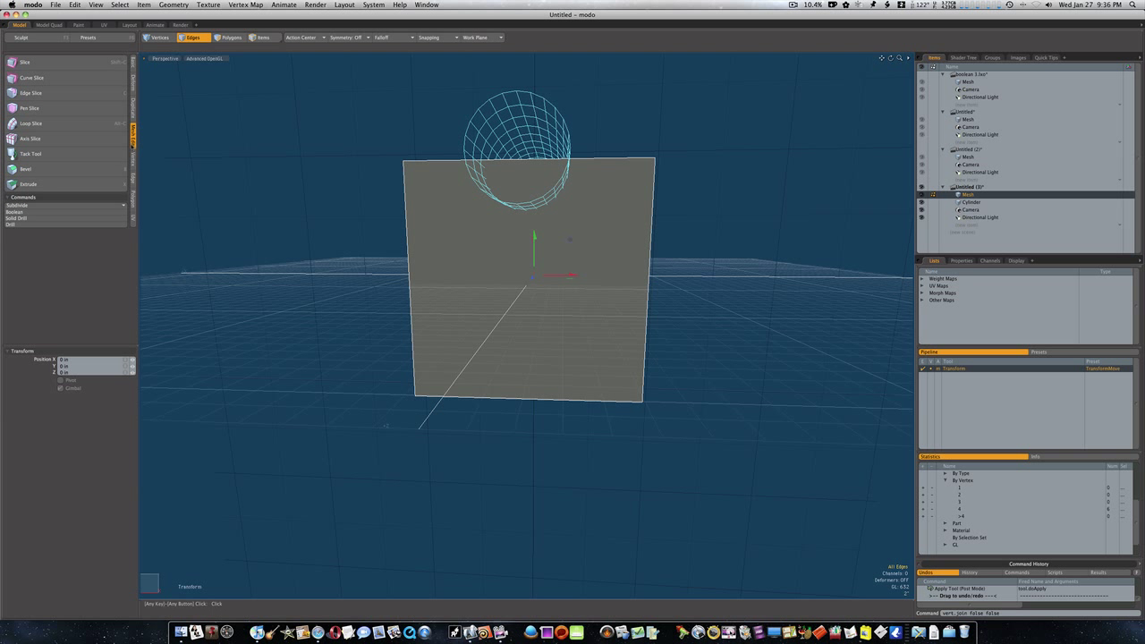
click(18, 212)
click(656, 310)
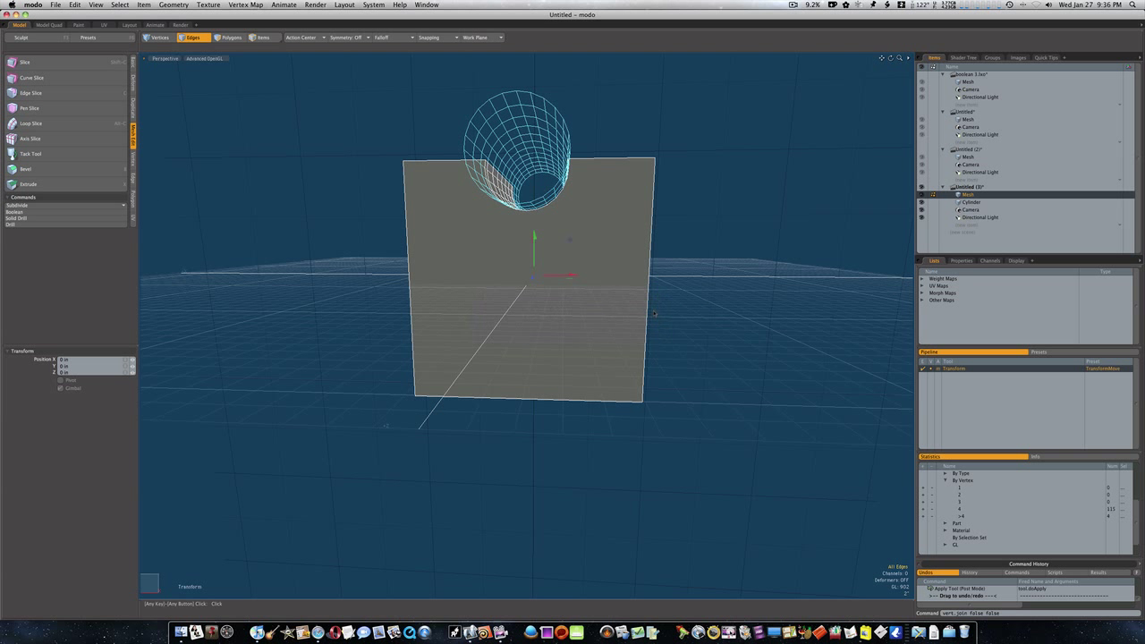
click(975, 203)
right_click(976, 203)
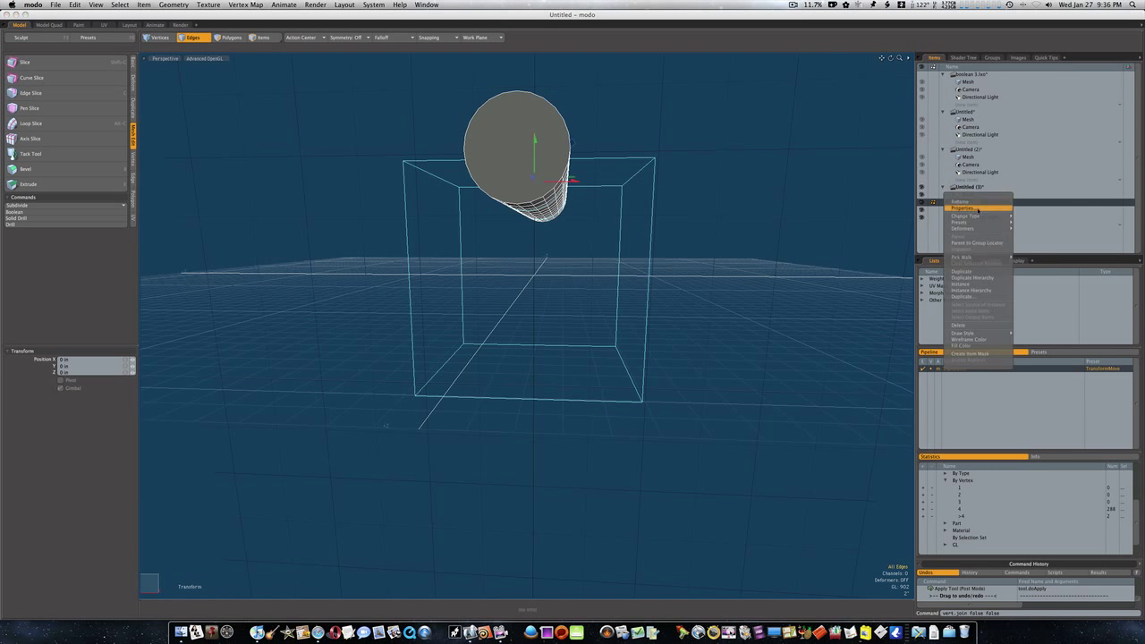
click(973, 326)
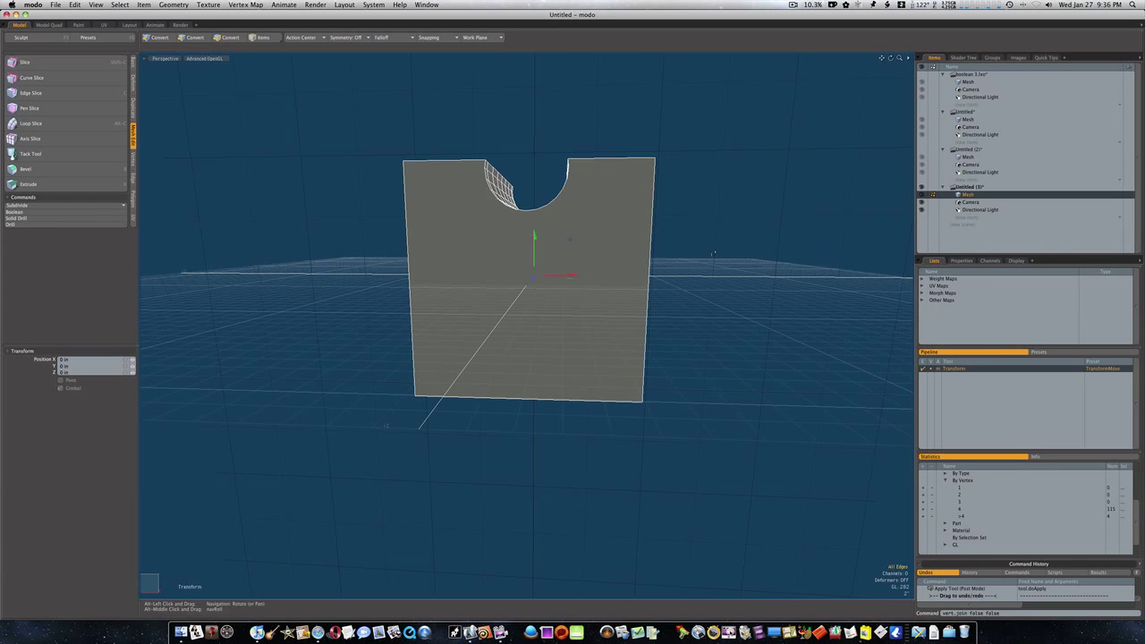
Step: Inspect the grooved cube with subdivision surfaces switched on, and switch them back off
alt+drag(552, 143, 615, 205)
key(Tab)
key(Tab)
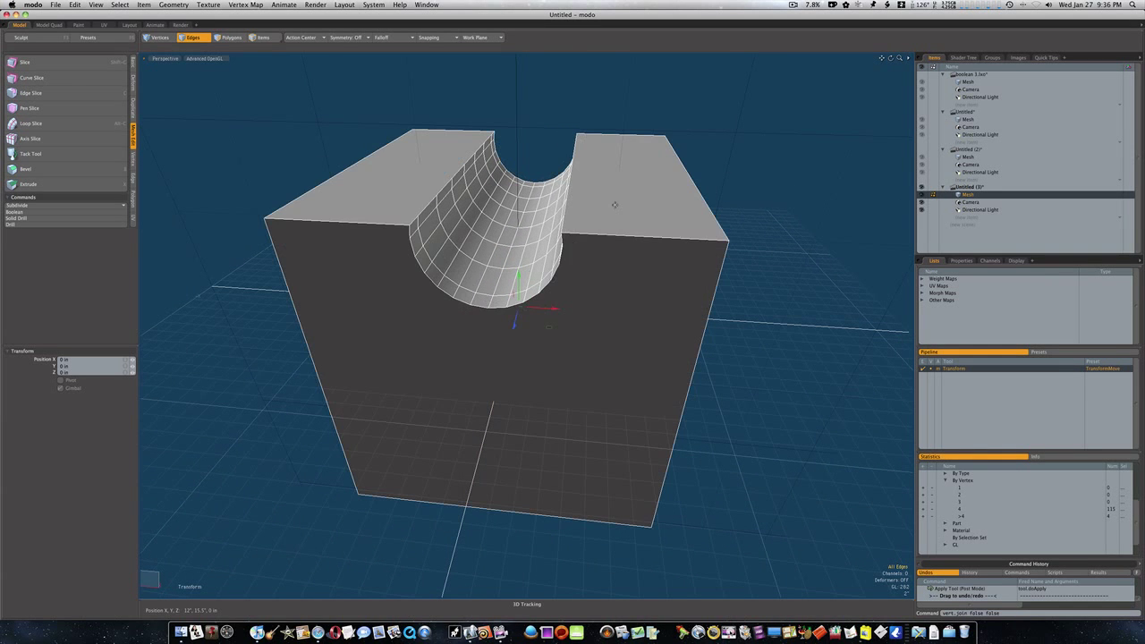
Step: Use Edge Slice to make the first two cuts across one top strip, from the groove's edge vertices to the outer edge
alt+drag(615, 207, 593, 227)
alt+drag(422, 237, 385, 240)
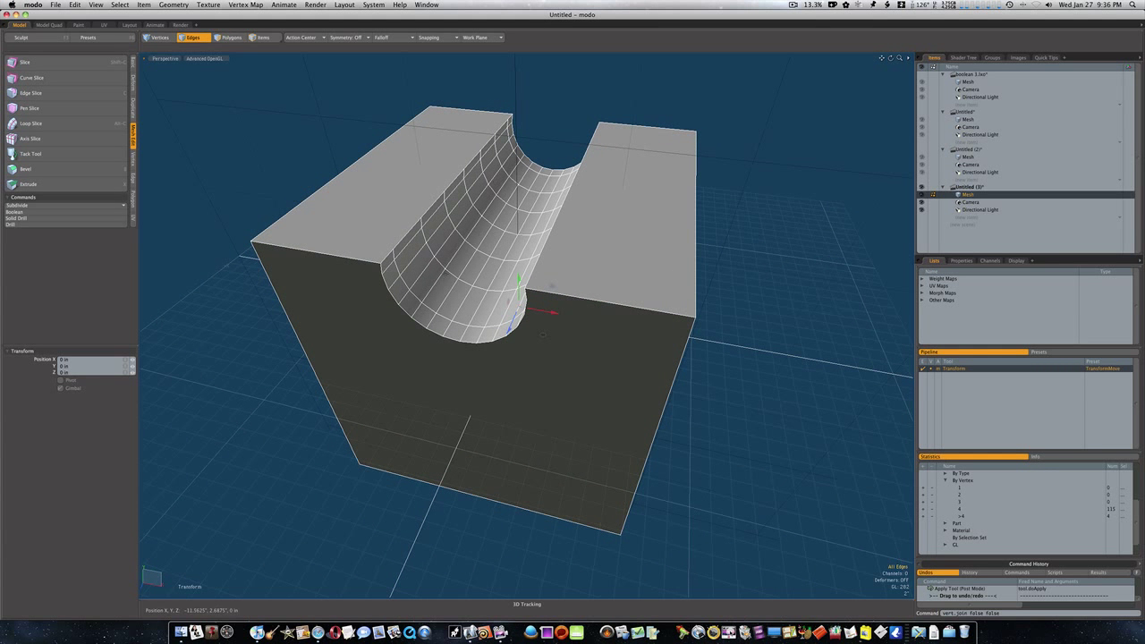
key(c)
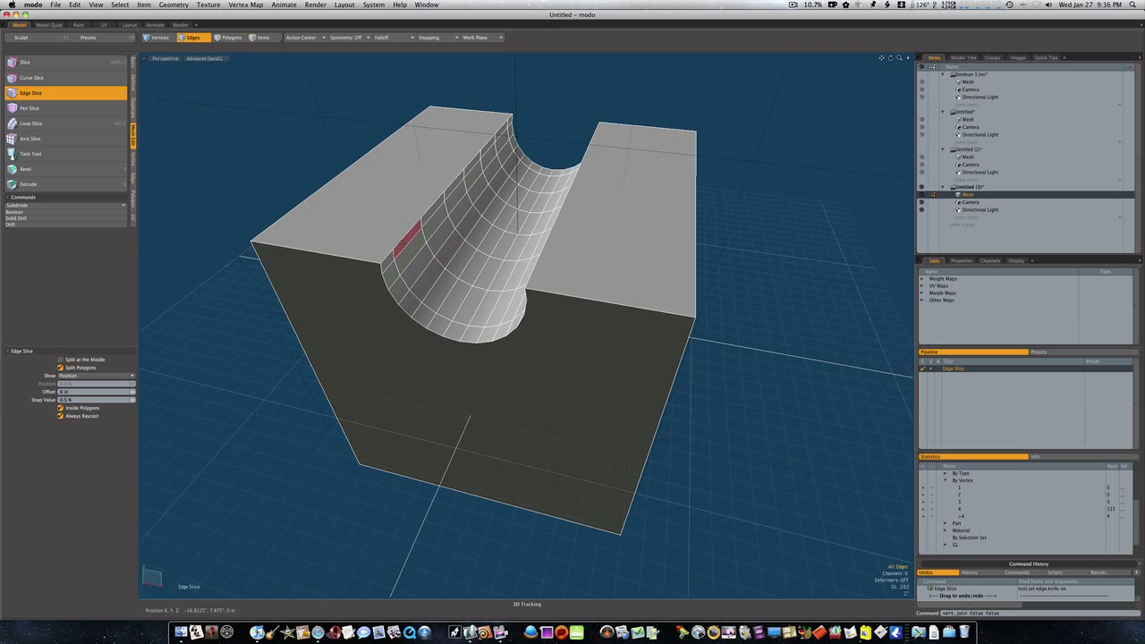
click(394, 243)
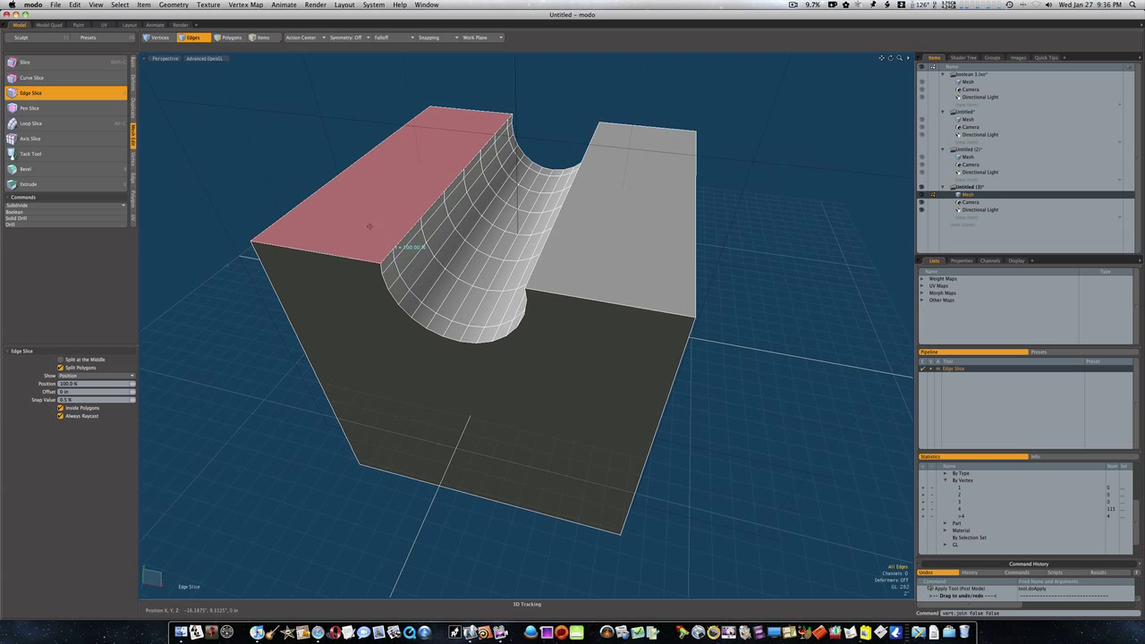
alt+drag(342, 218, 210, 258)
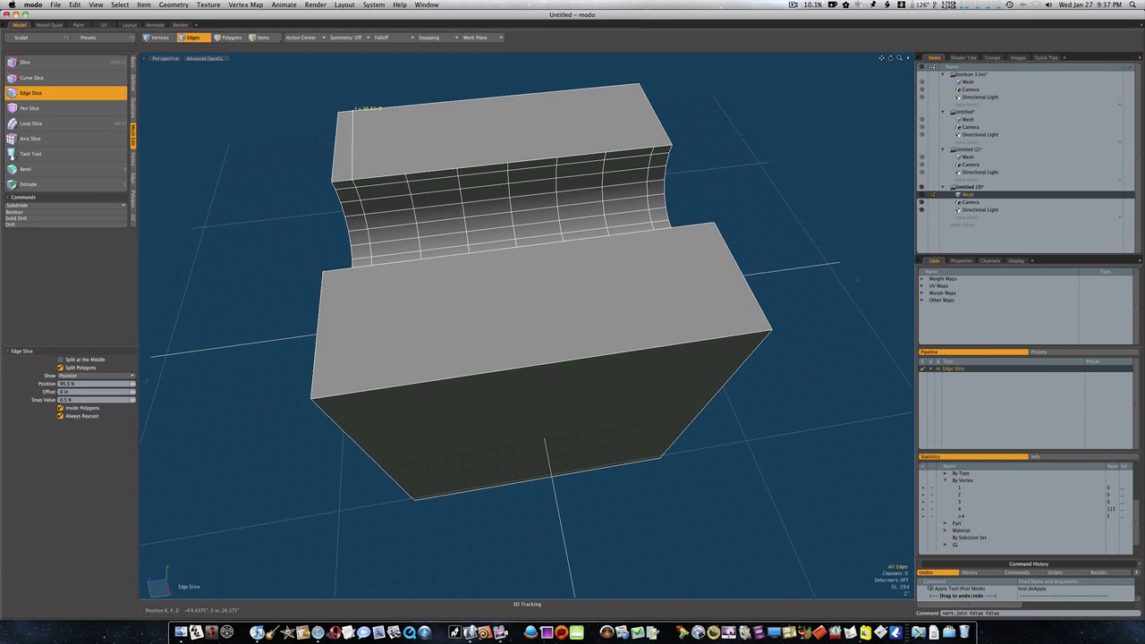
click(354, 111)
shift+drag(388, 175, 408, 173)
click(397, 107)
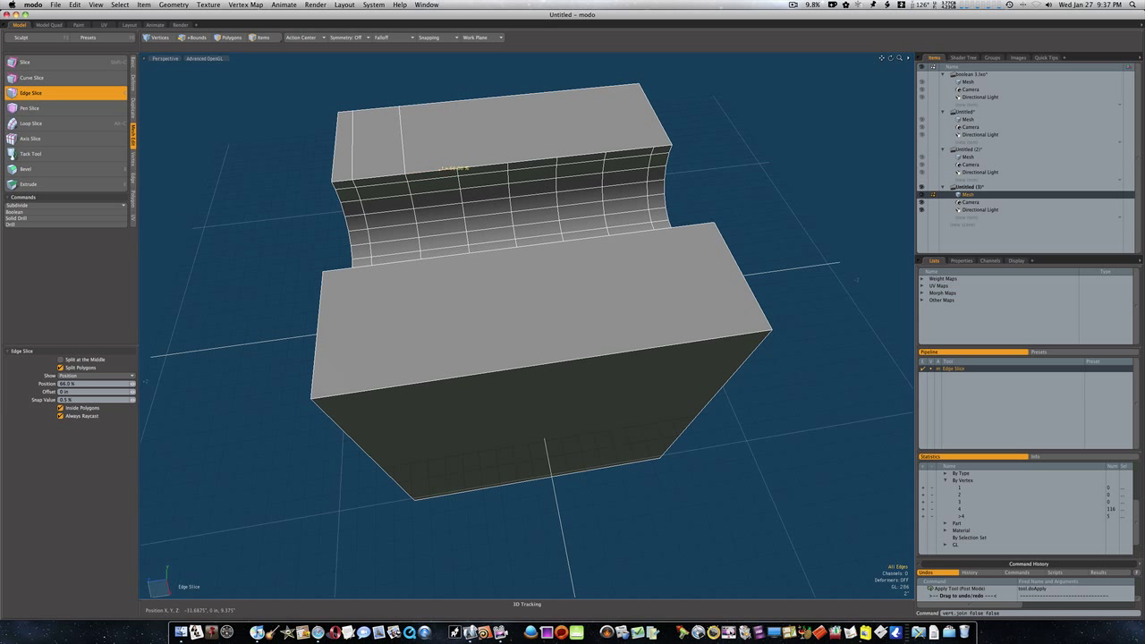
Step: Add three more edge slices across the same top strip, continuing the groove's edge lines to the outer edge
click(446, 101)
shift+click(506, 163)
click(497, 96)
click(543, 90)
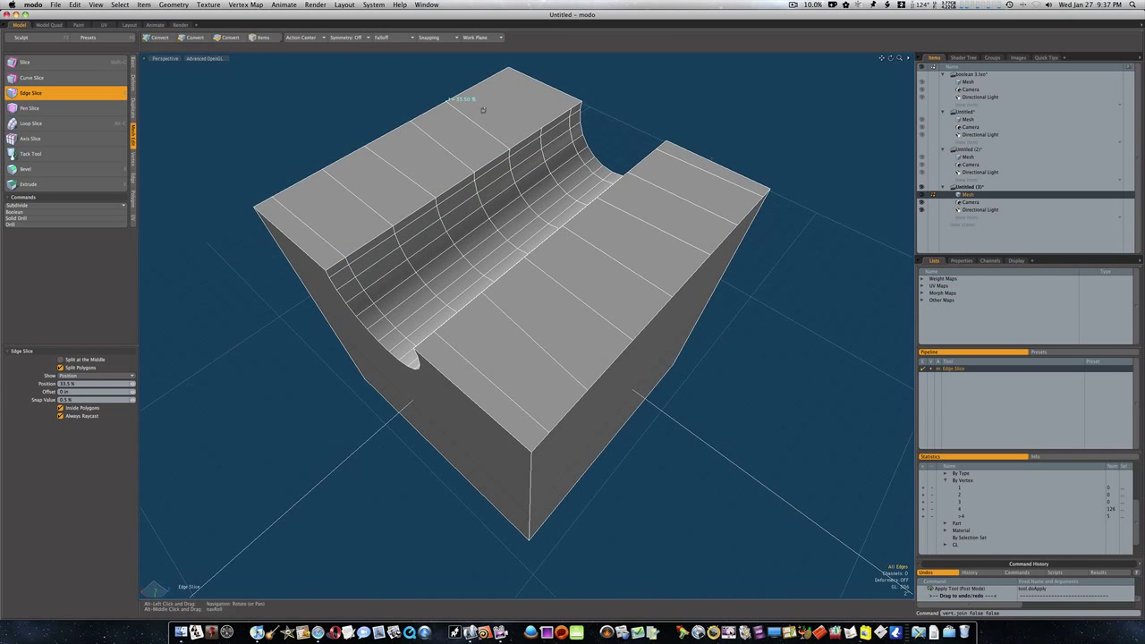
Step: Slice the last two cuts near the far end of the partly divided top strip, connecting the groove vertices to the outer edge
alt+drag(480, 110, 625, 145)
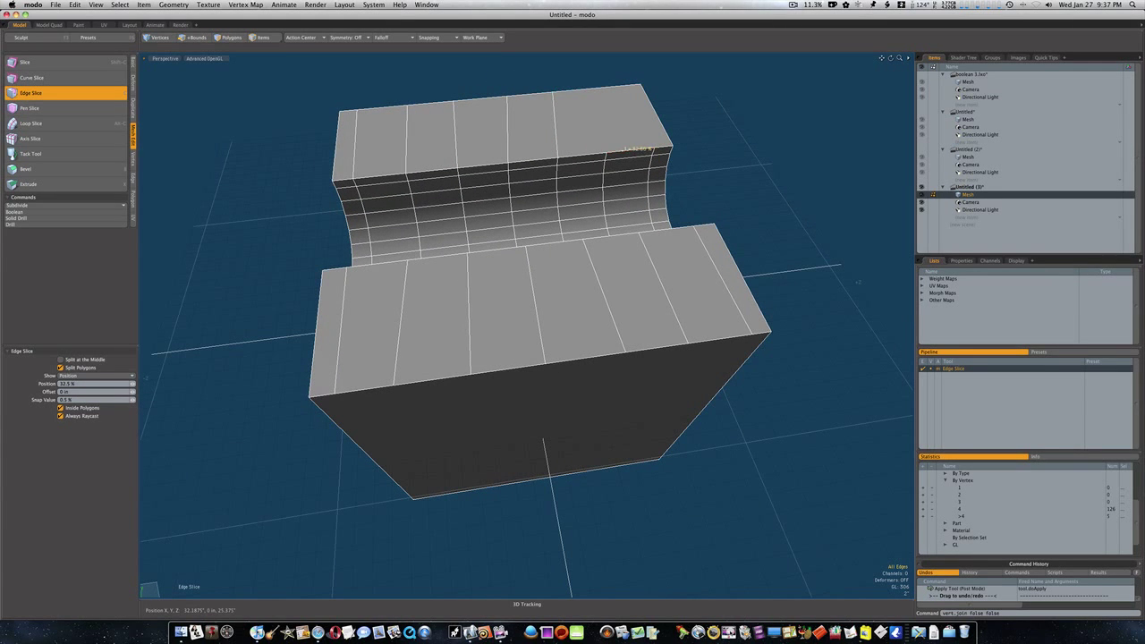
key(2)
click(599, 88)
shift+drag(658, 147, 673, 146)
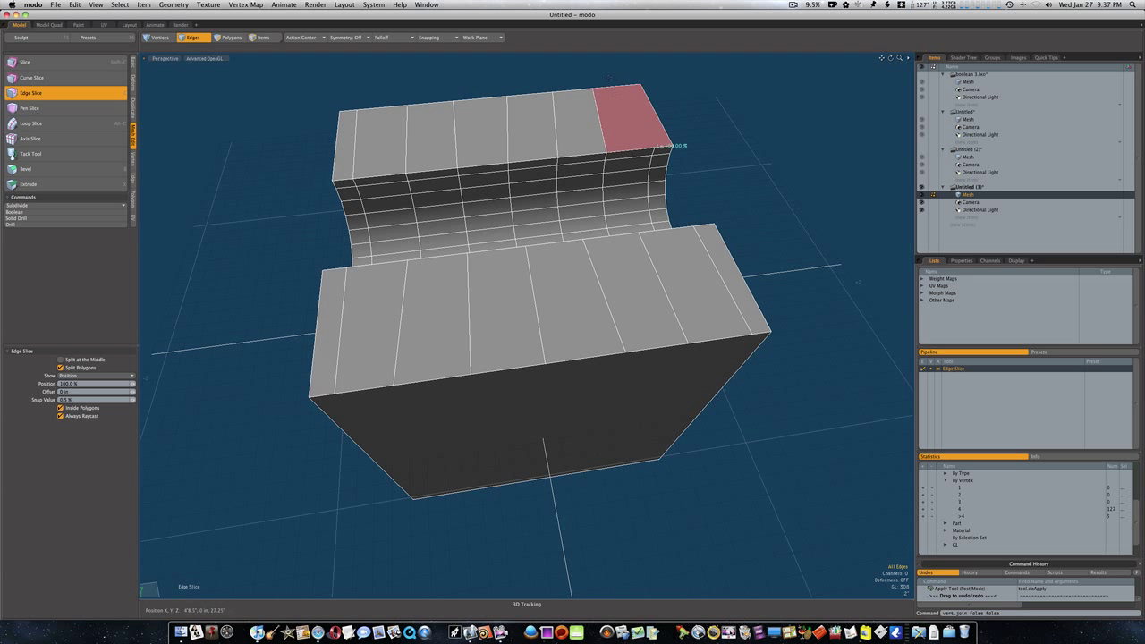
click(631, 85)
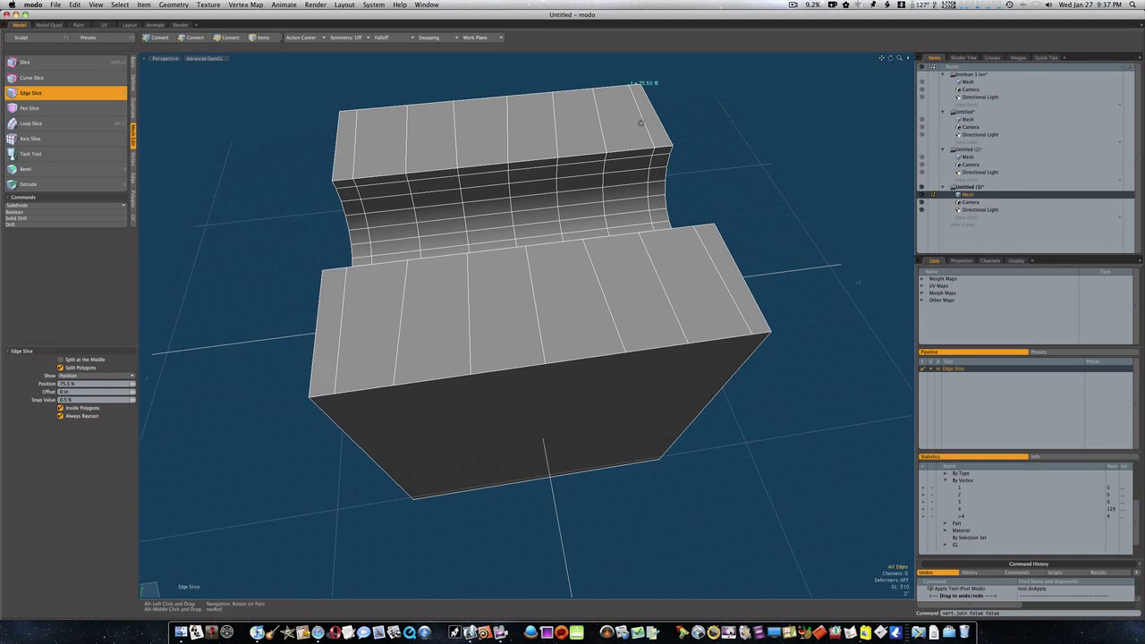
Step: Slice the cube's outer side face vertically from the first top cut to the bottom edge, at about 95.5% along that edge
alt+drag(630, 87, 396, 83)
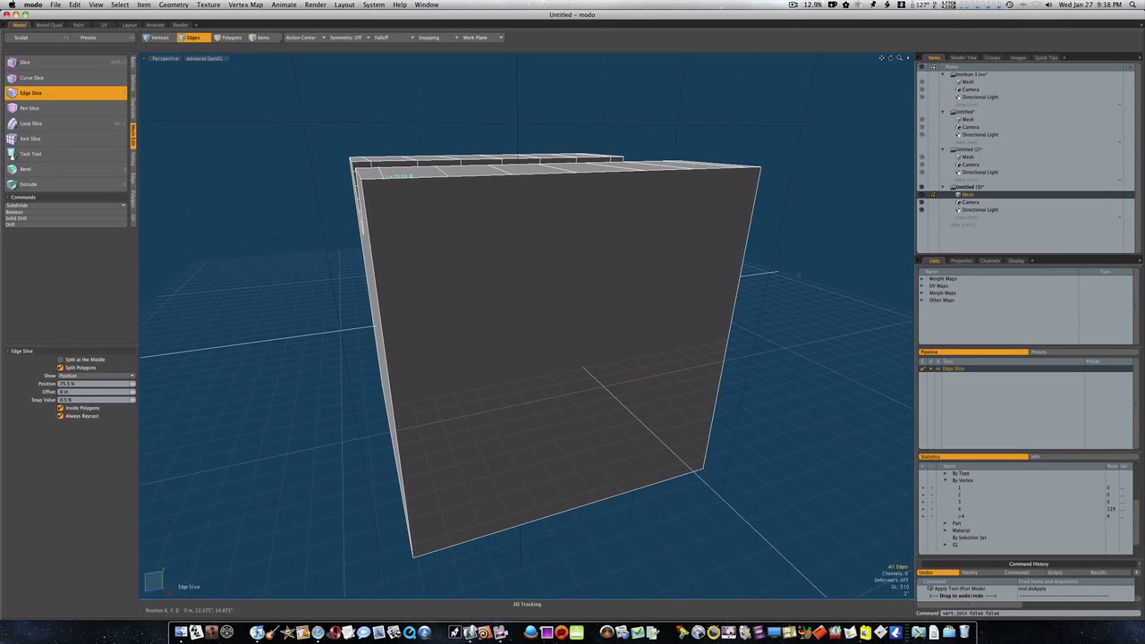
drag(395, 178, 362, 179)
alt+drag(461, 287, 426, 248)
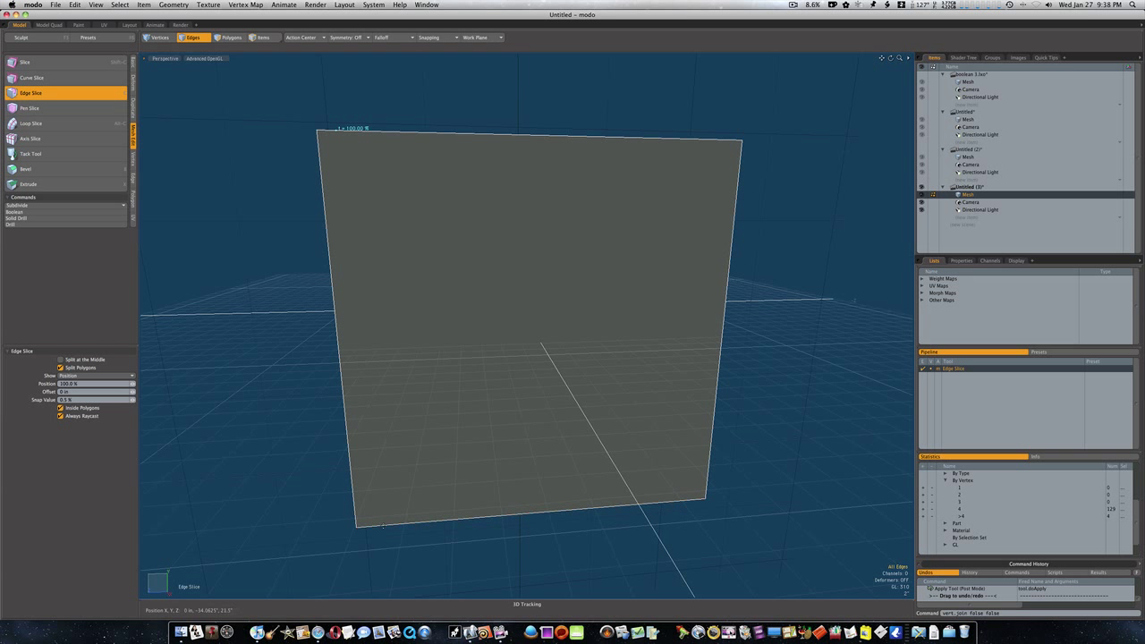
drag(386, 524, 374, 525)
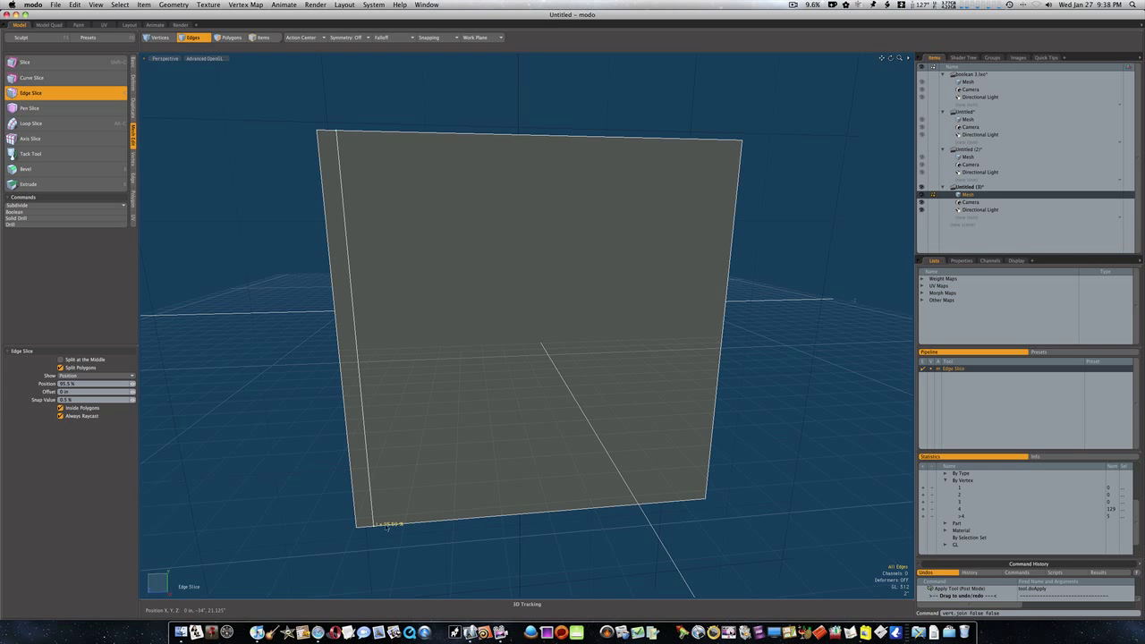
Step: Slice the same side face vertically from the remaining top cuts down to the bottom edge, ending the last slice at 35%
alt+drag(501, 273, 470, 371)
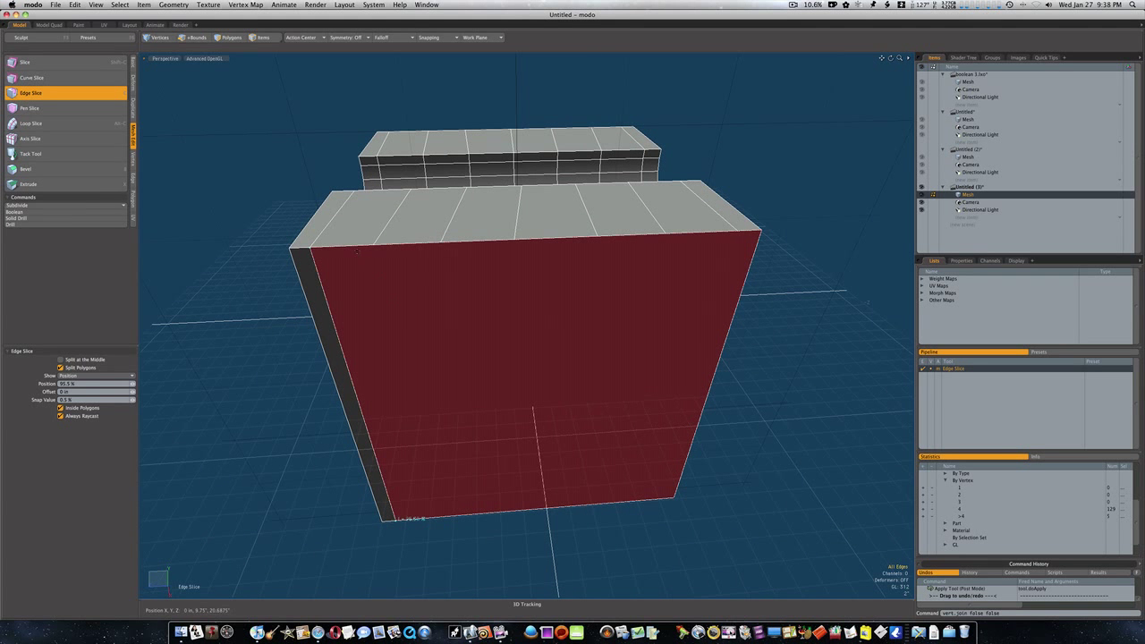
key(2)
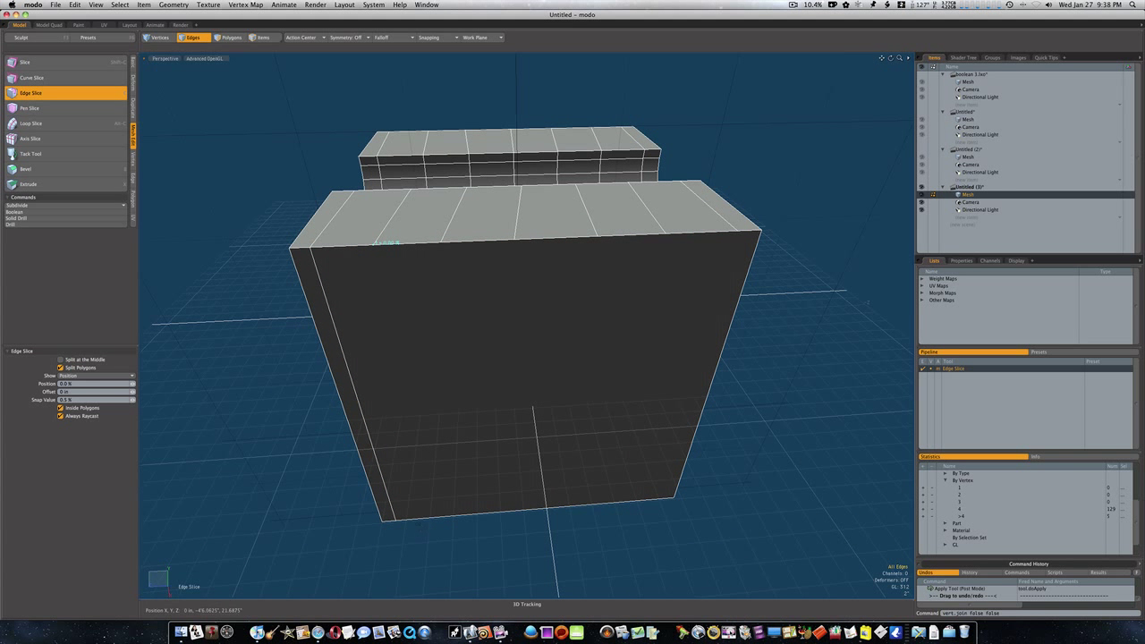
drag(385, 521, 427, 517)
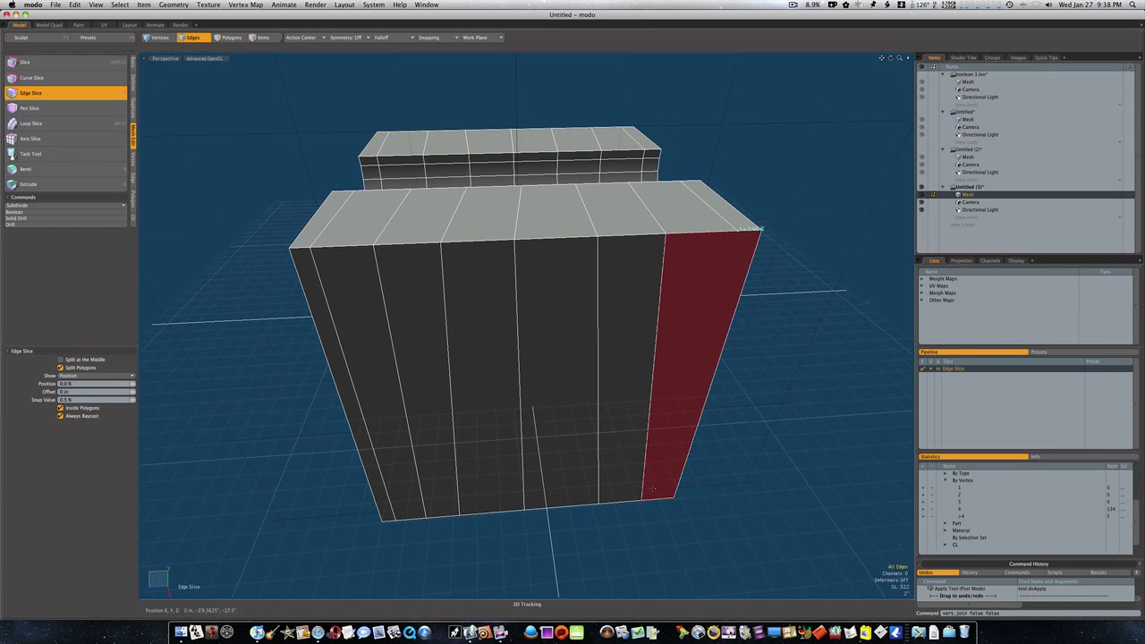
click(663, 498)
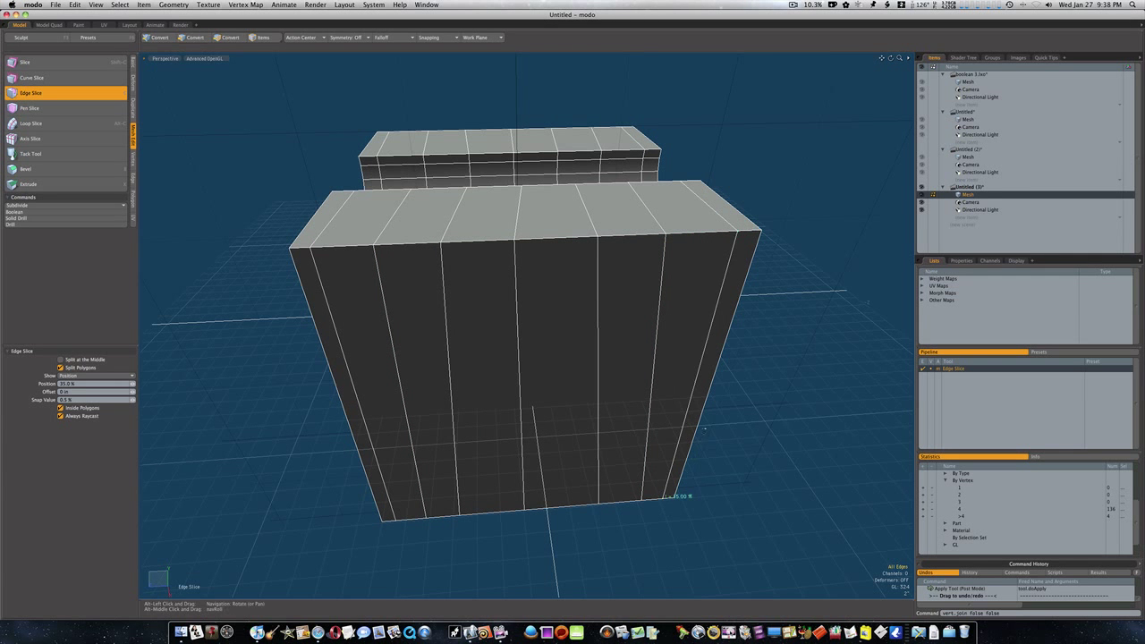
Step: Undo the last vertical slice and move the bottom vertex of the neighbouring slice line along the bottom edge to straighten it
alt+drag(723, 484, 706, 340)
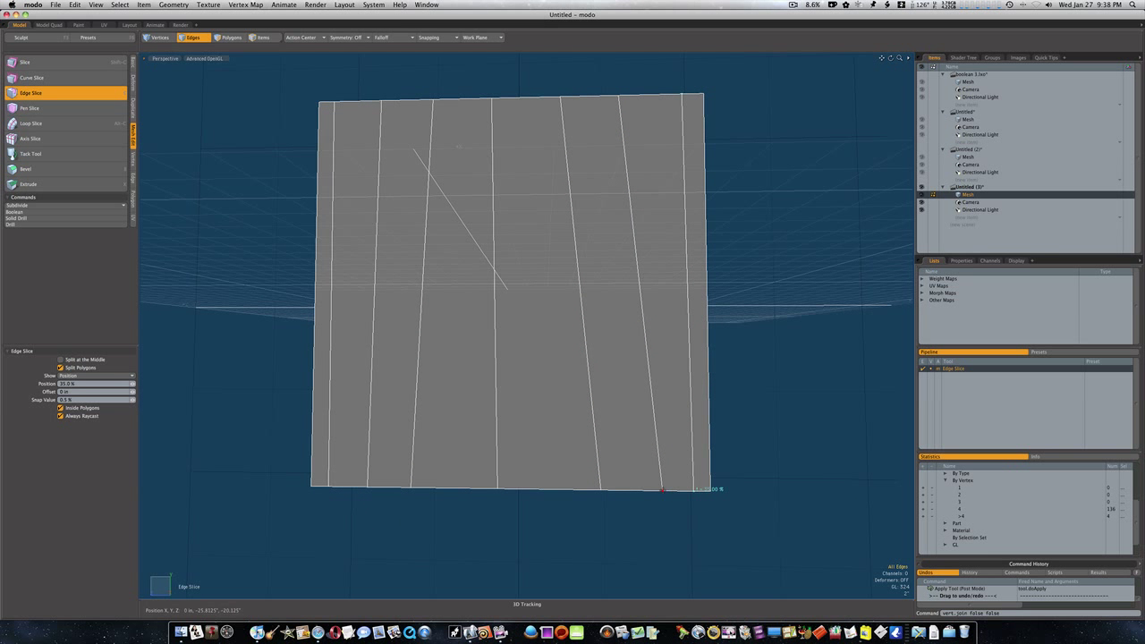
click(664, 490)
key(super+z)
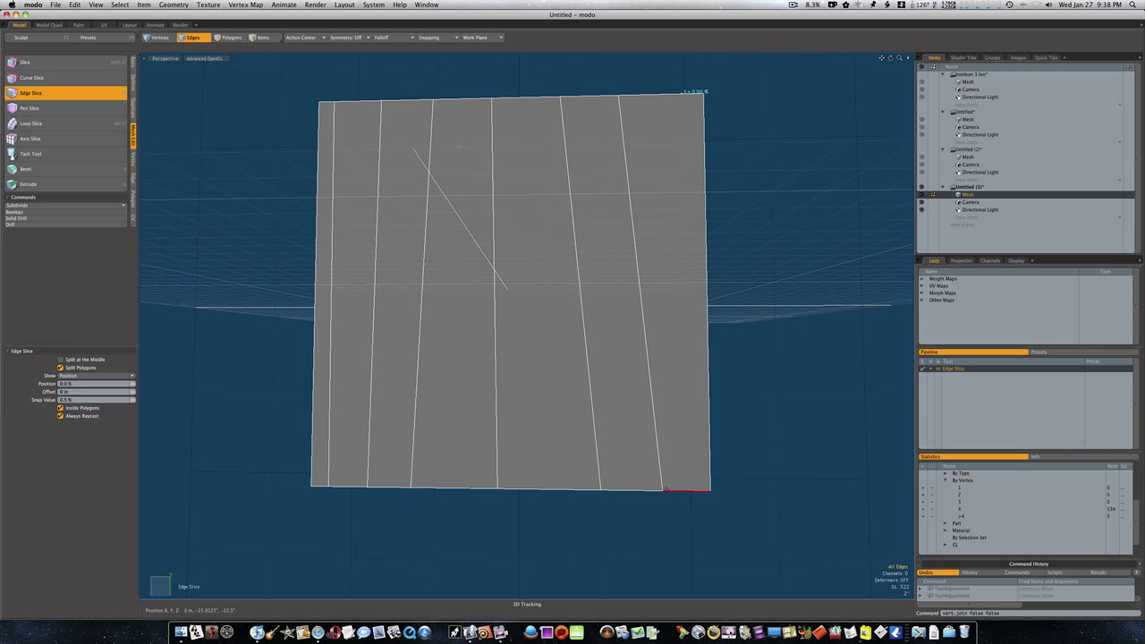
key(space)
key(space)
key(space)
key(w)
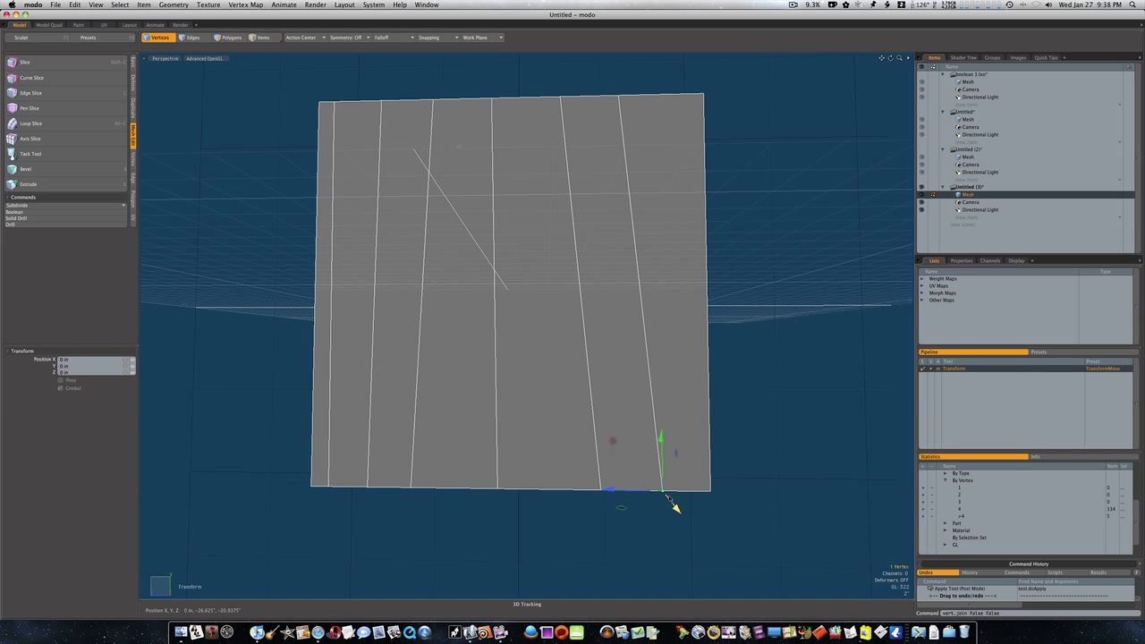
mouse_move(640, 491)
mouse_down()
mouse_move(650, 492)
mouse_move(620, 491)
mouse_up()
key(space)
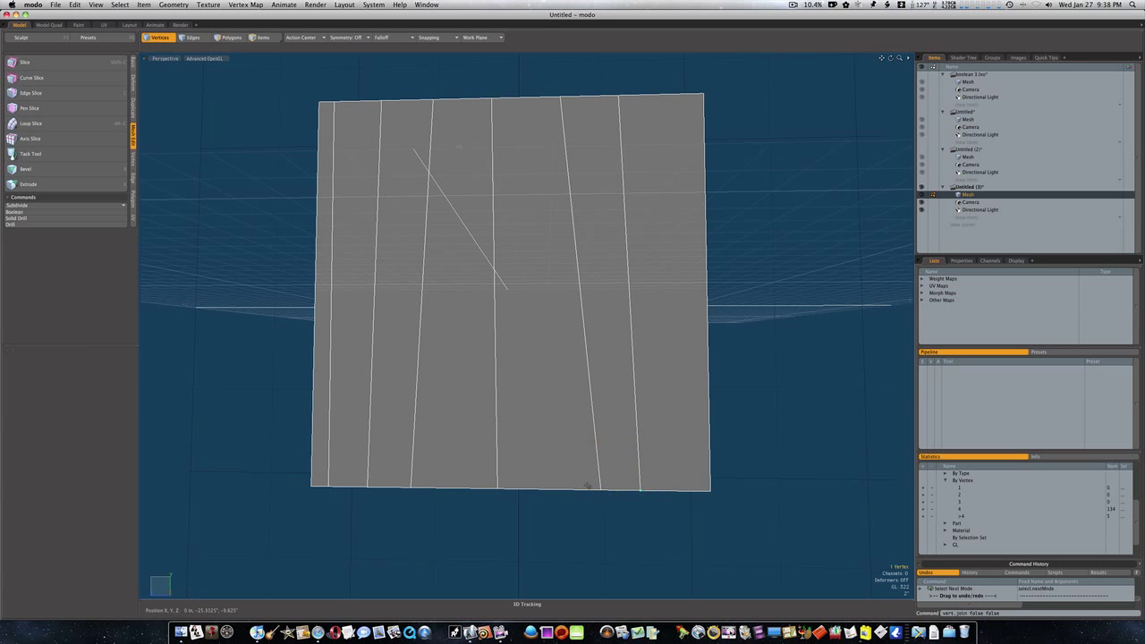
Step: Move the bottom vertices of two more slanted slice lines along the bottom edge so their cuts run vertically
key(w)
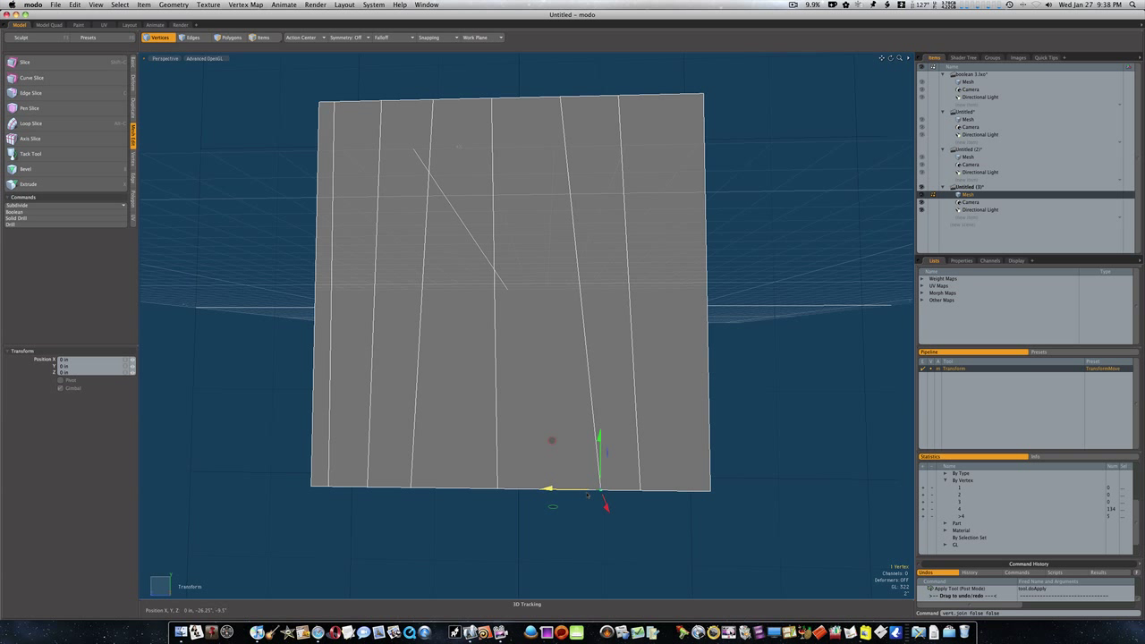
key(space)
click(598, 491)
key(w)
drag(583, 492, 546, 488)
key(super+z)
key(space)
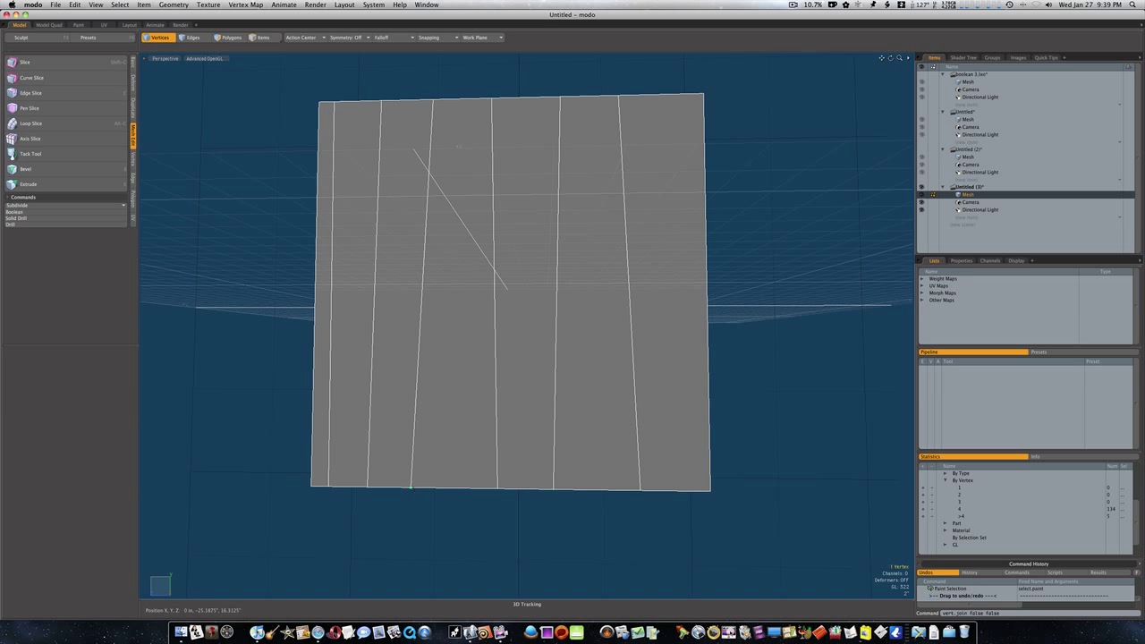
key(w)
drag(359, 486, 381, 487)
key(space)
Step: Use Edge Slice on the cube's opposite side face to cut vertically from the first top cut to the bottom edge
alt+drag(605, 422, 411, 405)
scroll(586, 506, down, 8)
key(c)
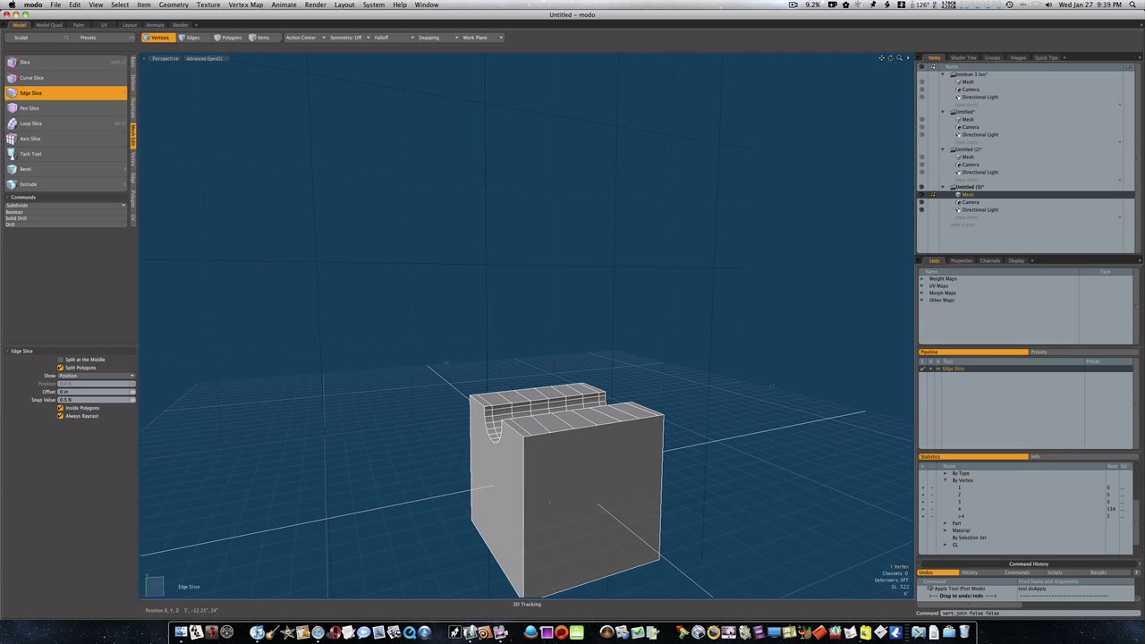
scroll(581, 447, up, 5)
key(space)
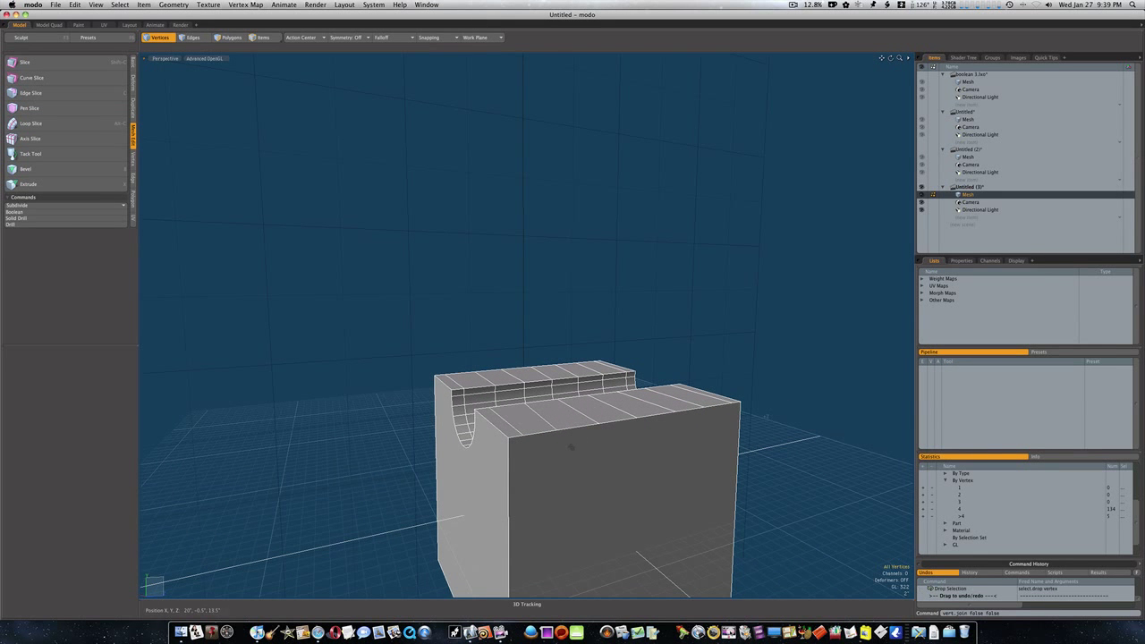
key(c)
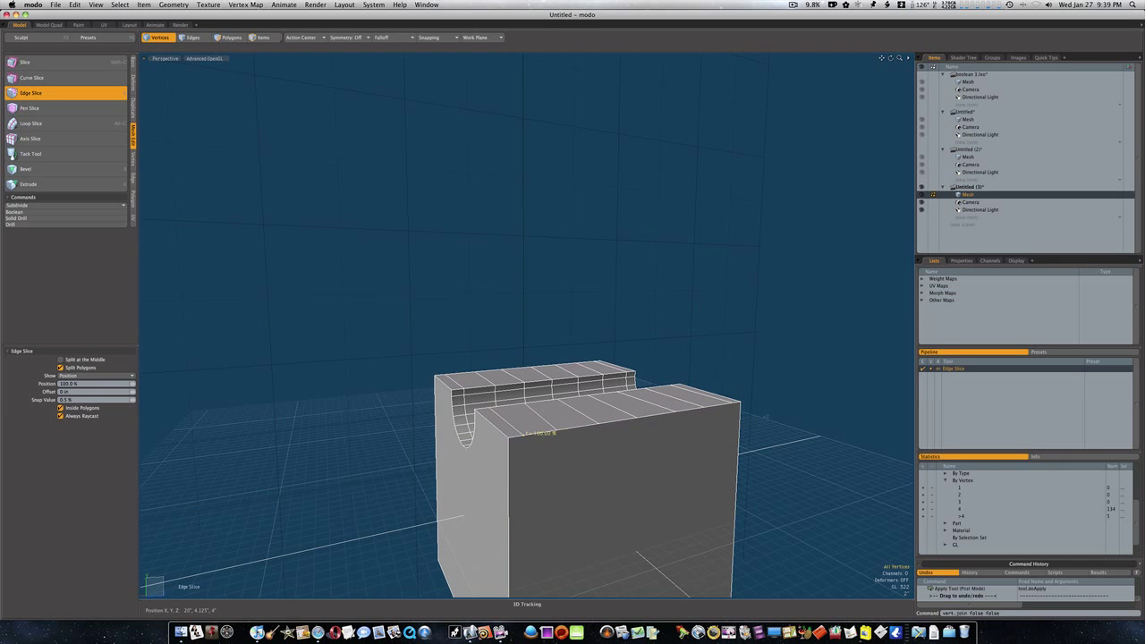
alt+drag(580, 484, 548, 331)
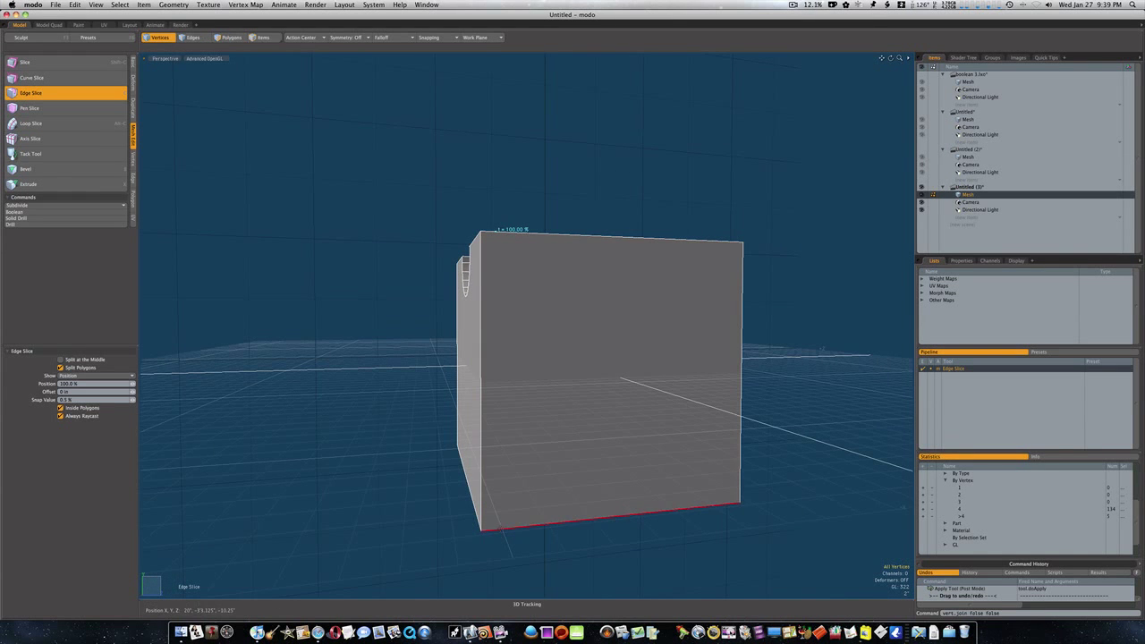
click(499, 529)
Step: Slice that opposite side face from the remaining top cuts down to the bottom edge, with the second cut at 11% and the last at 68%
alt+drag(509, 528, 561, 383)
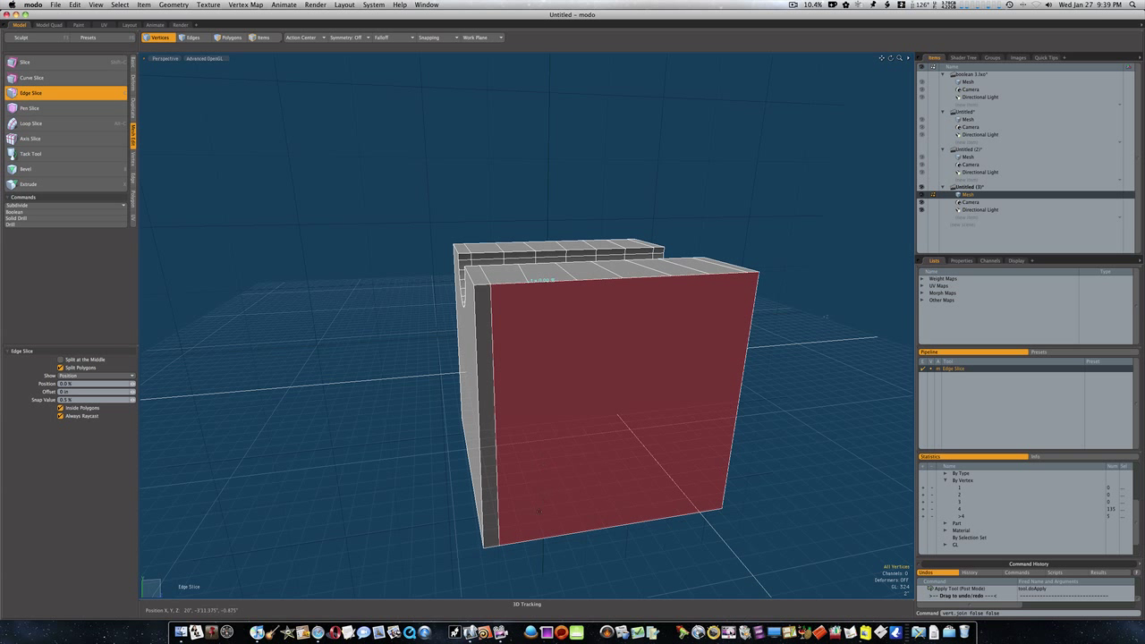
click(528, 541)
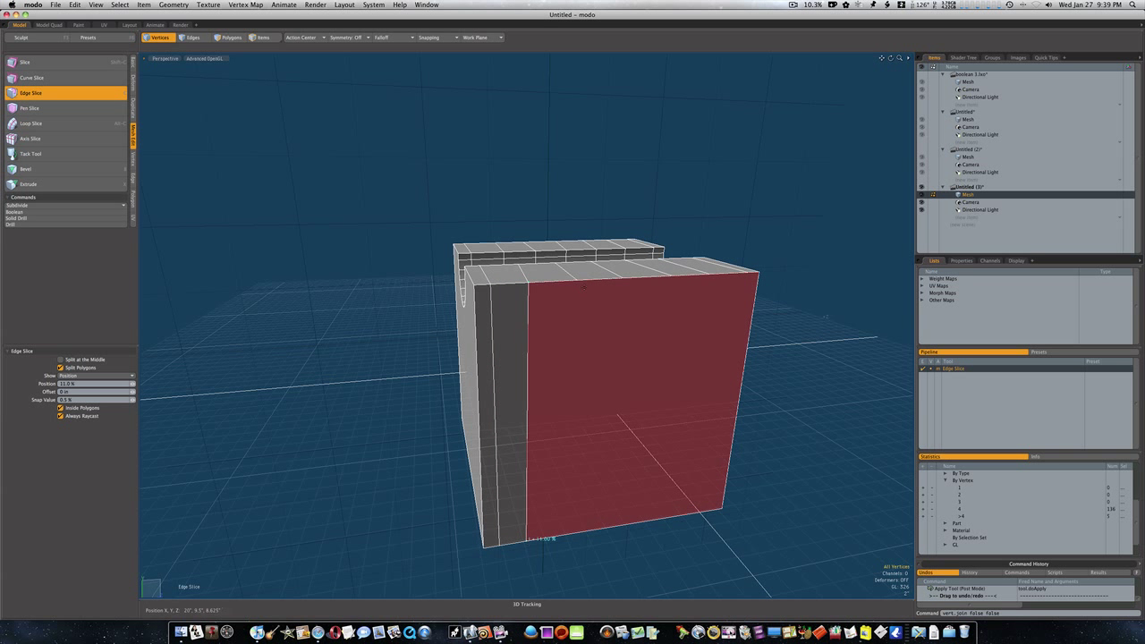
click(561, 281)
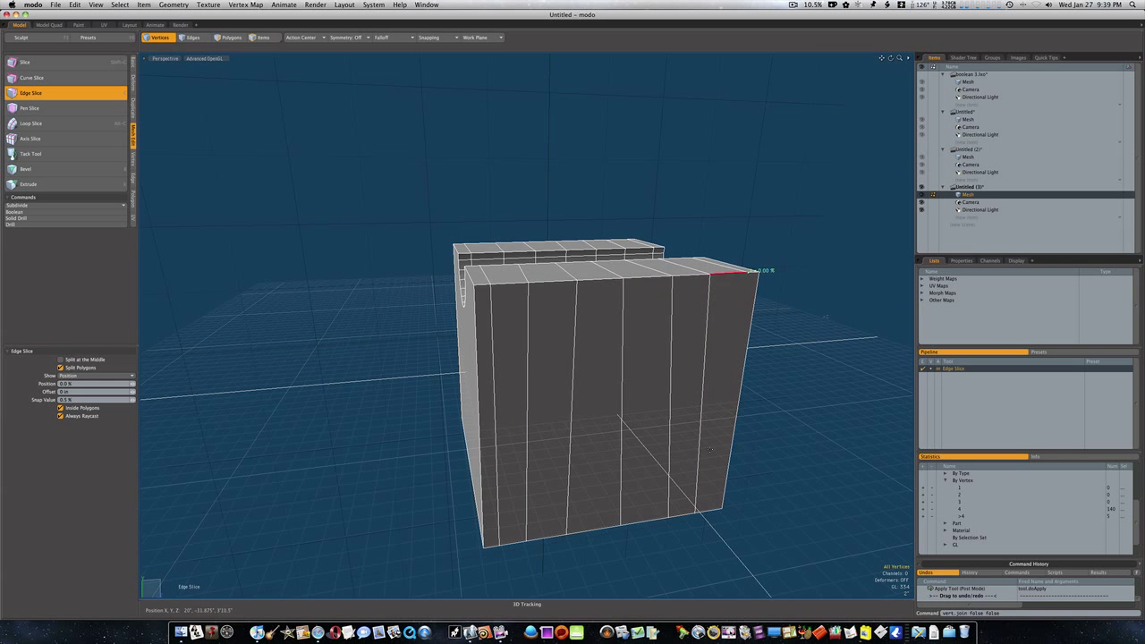
click(707, 511)
Step: Slice across the cube's bottom face near one end, starting from the side faces' vertical cuts
alt+drag(557, 448, 663, 285)
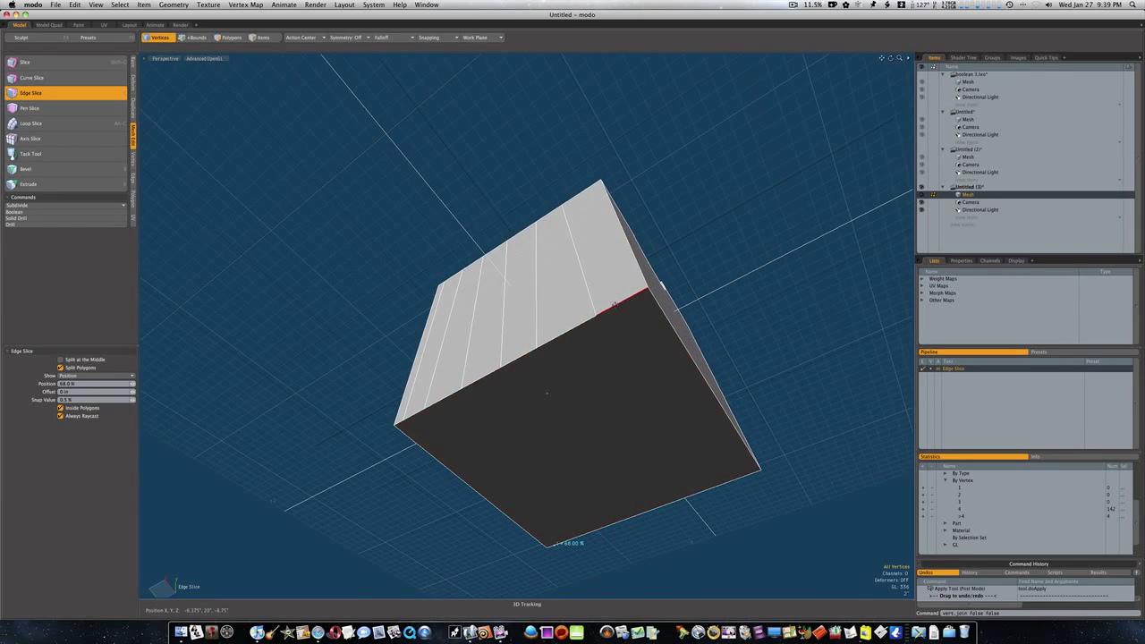
alt+drag(663, 284, 721, 302)
alt+drag(707, 438, 684, 300)
click(727, 366)
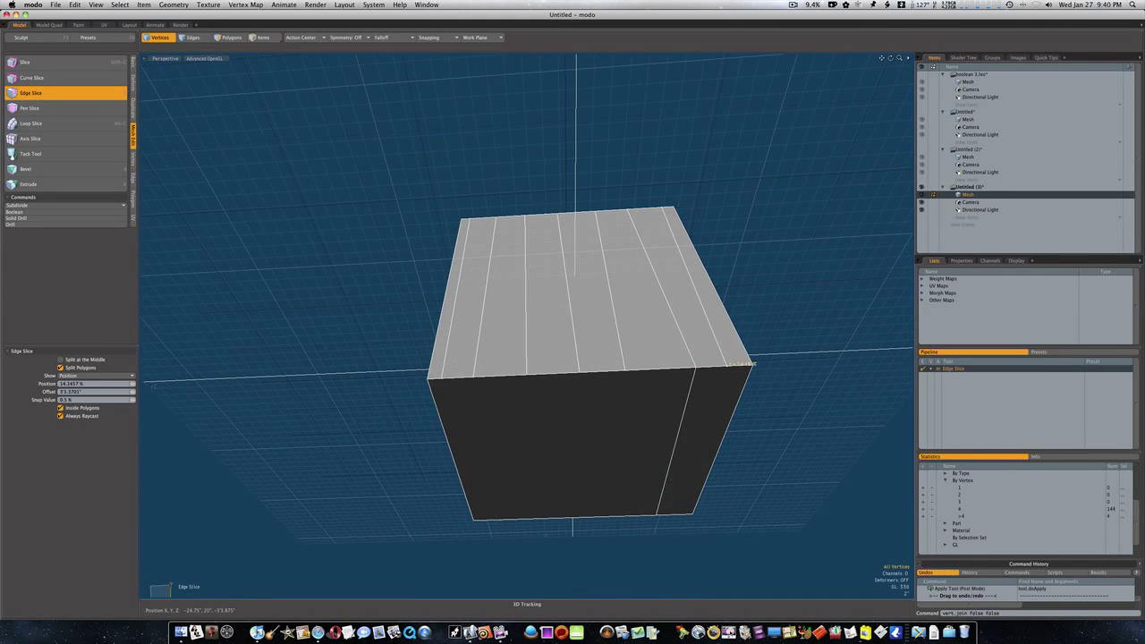
Step: Add the remaining edge slices across the bottom face, connecting the vertical cuts of the two side faces
alt+drag(764, 451, 546, 376)
drag(548, 330, 637, 410)
click(588, 370)
click(584, 408)
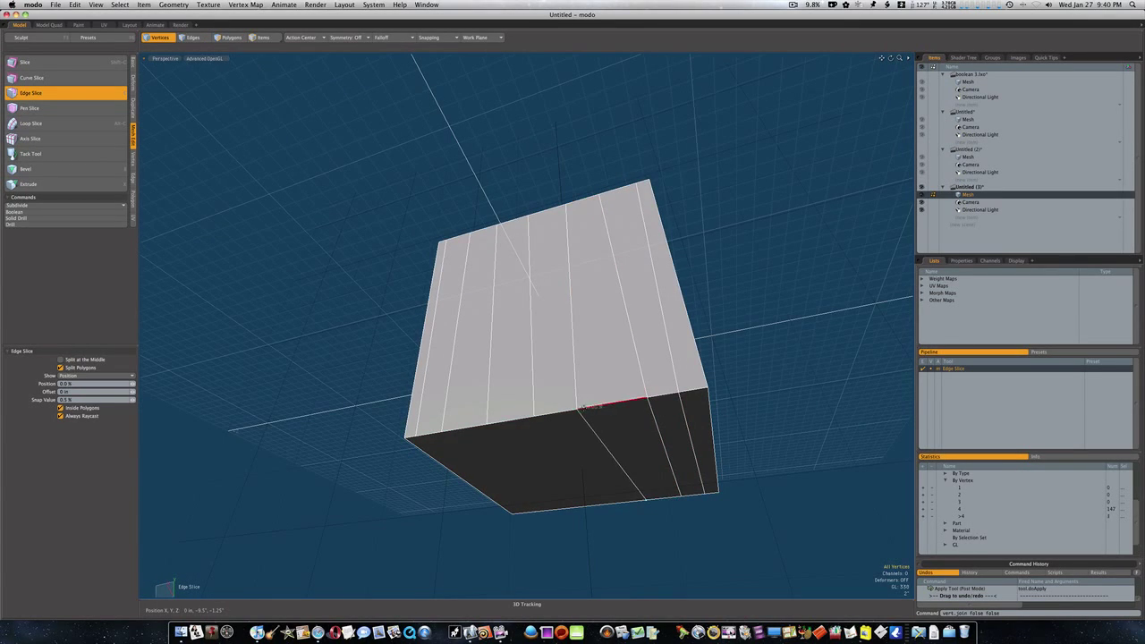
alt+drag(584, 407, 653, 374)
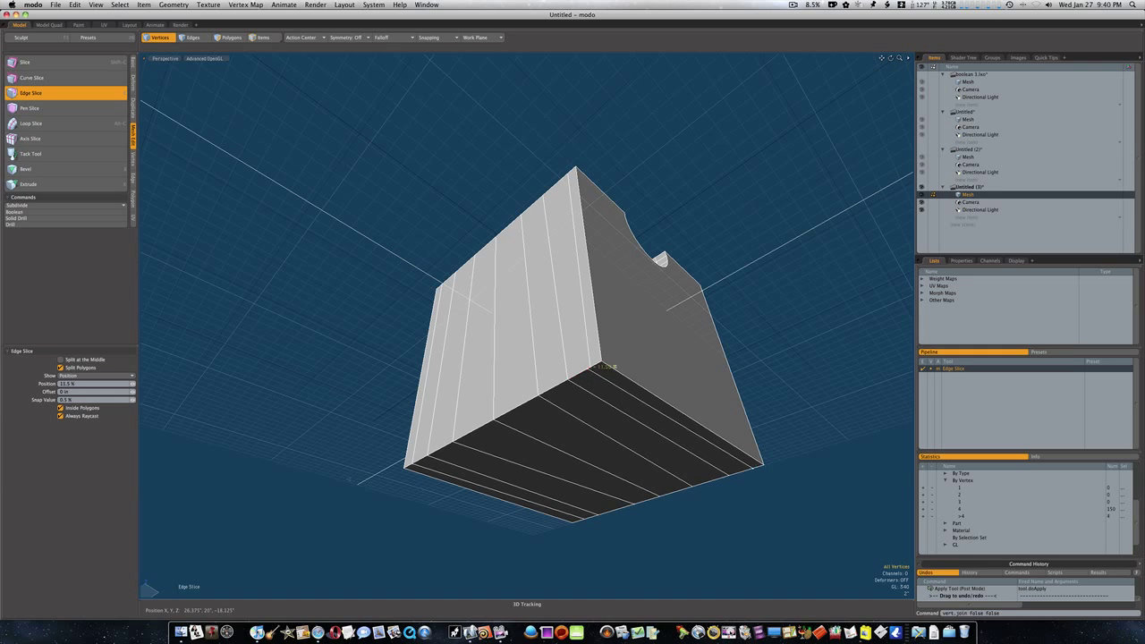
alt+drag(584, 368, 681, 371)
alt+drag(680, 412, 644, 246)
scroll(572, 360, up, 3)
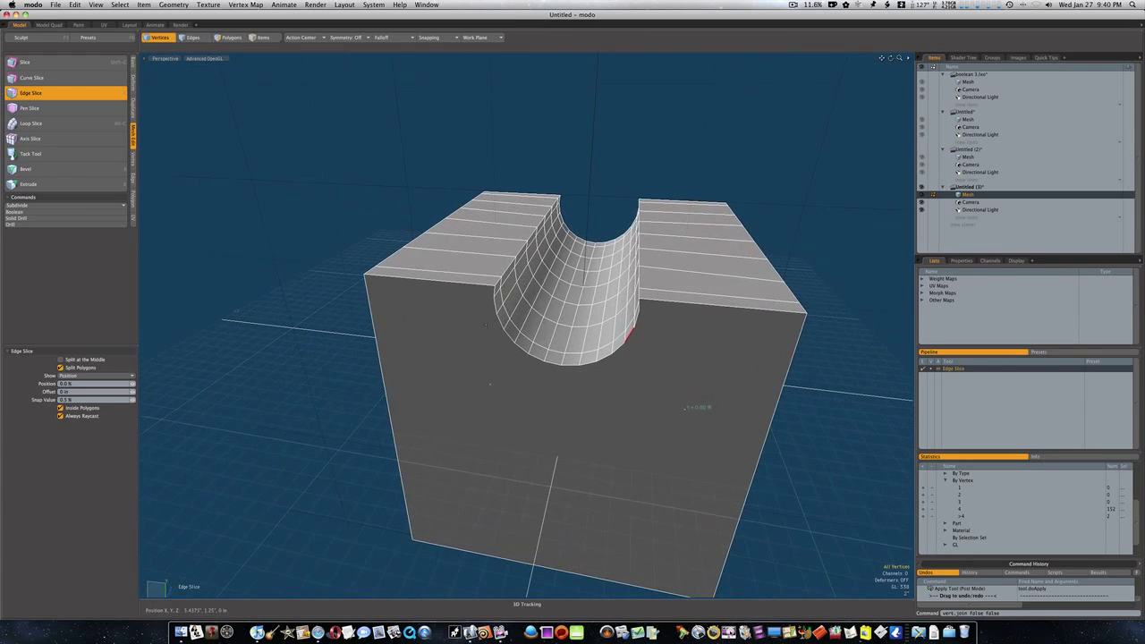
Step: Leave Edge Slice and switch the mesh to subdivision and back to check the shape
key(space)
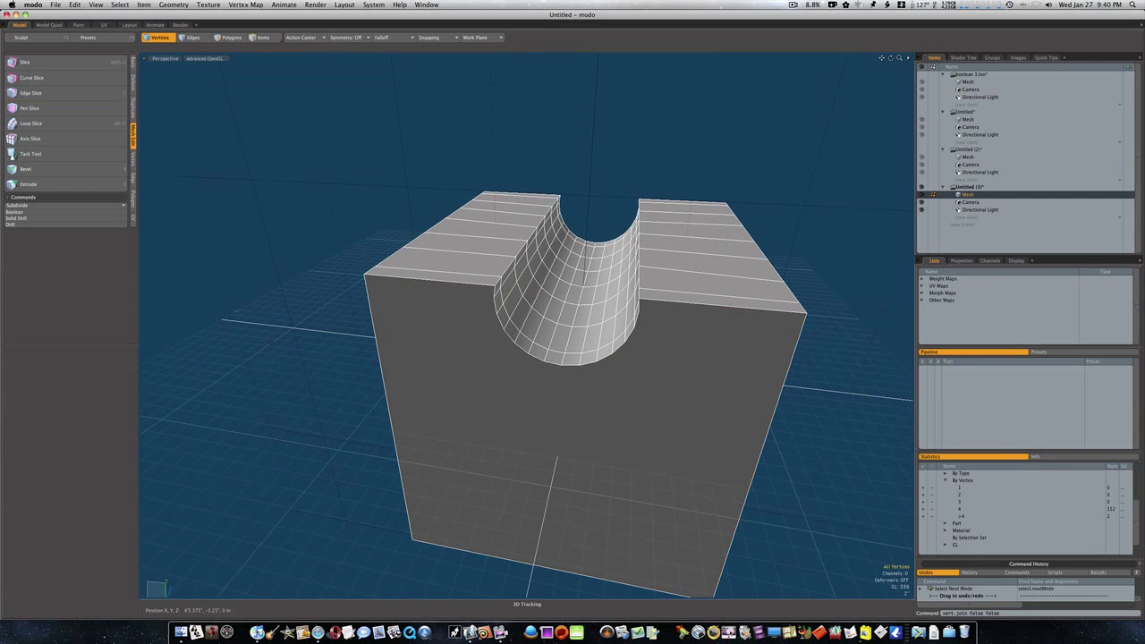
key(Tab)
key(Tab)
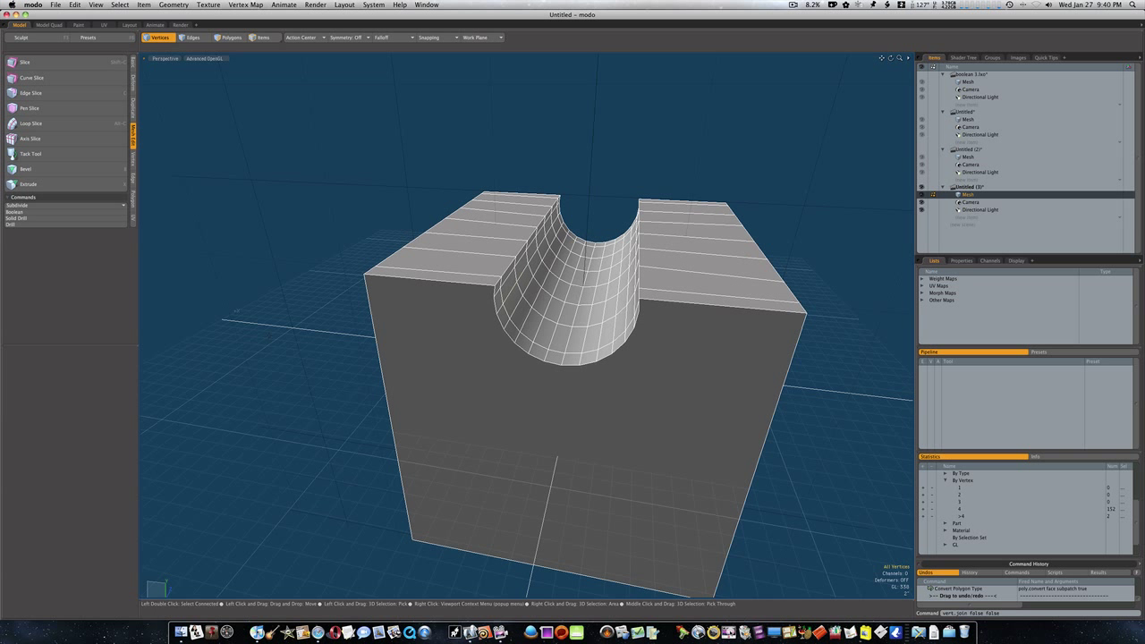
Step: Slice the grooved end face from the groove's lowest vertex to the bottom edge, using Split at the Middle for a 50% cut
key(c)
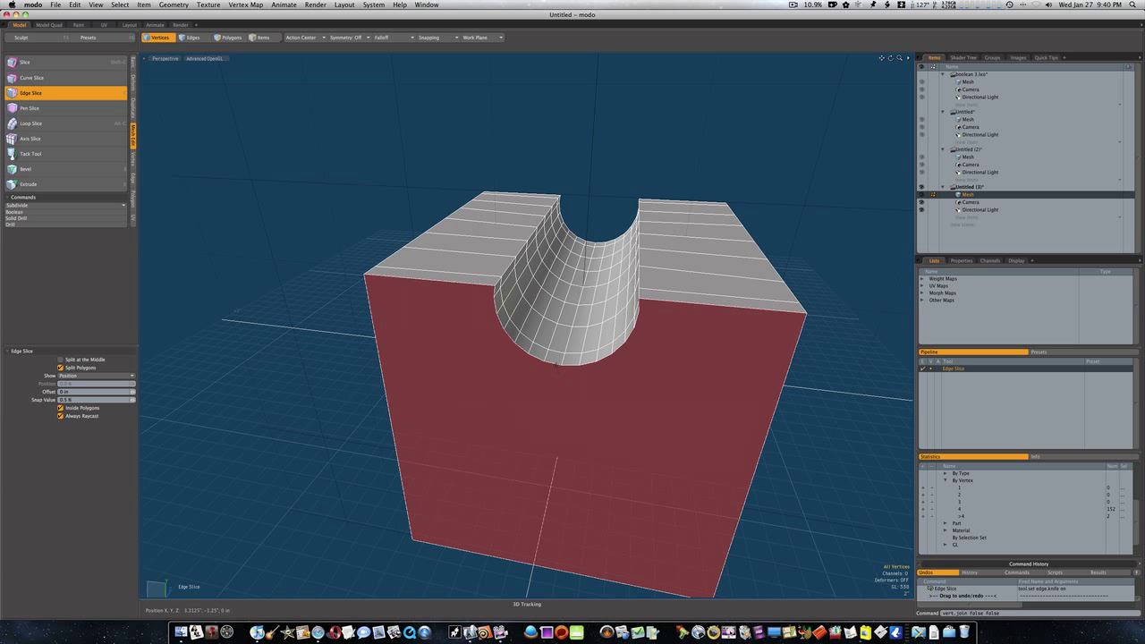
click(556, 365)
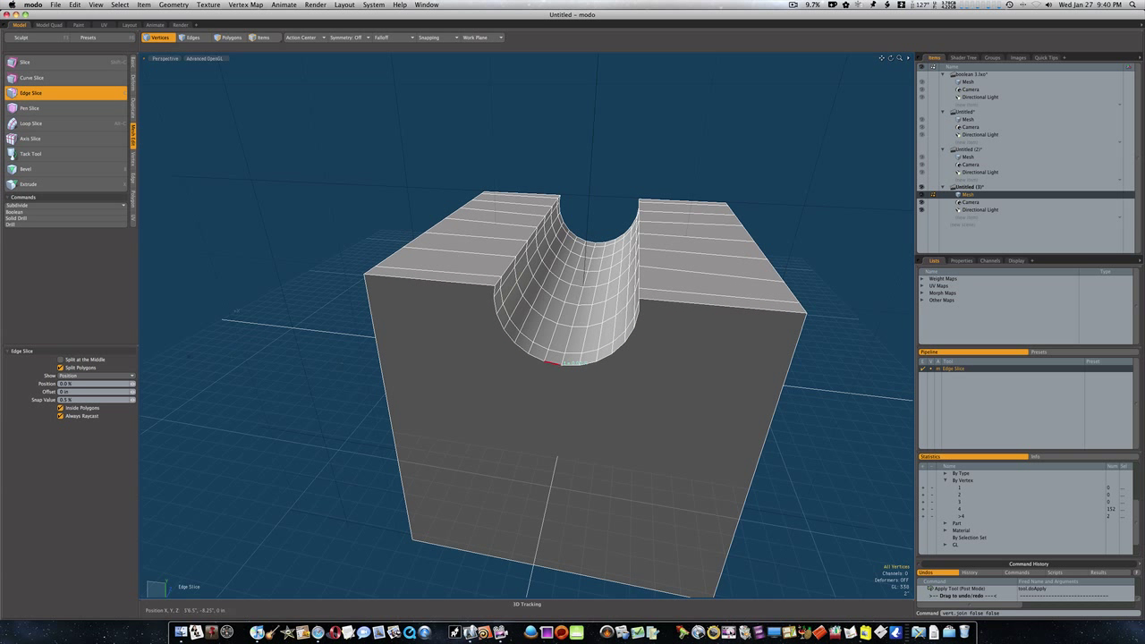
alt+drag(544, 591, 711, 377)
click(587, 566)
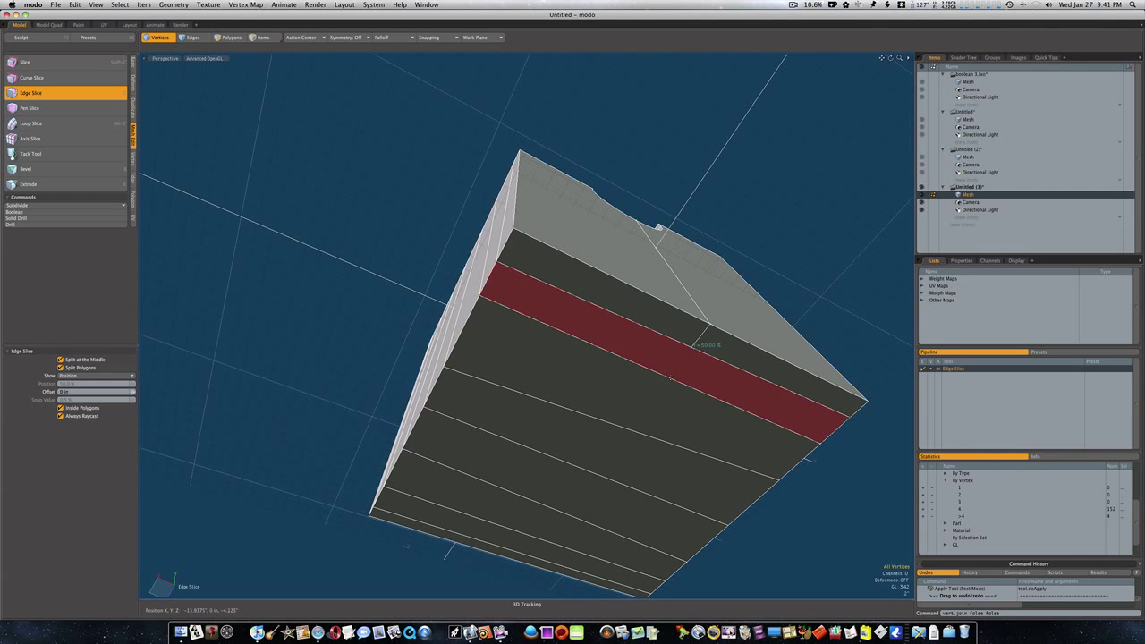
Step: Continue the center cut at 50% across all the bottom strips to the opposite end face
click(672, 378)
click(628, 426)
click(592, 469)
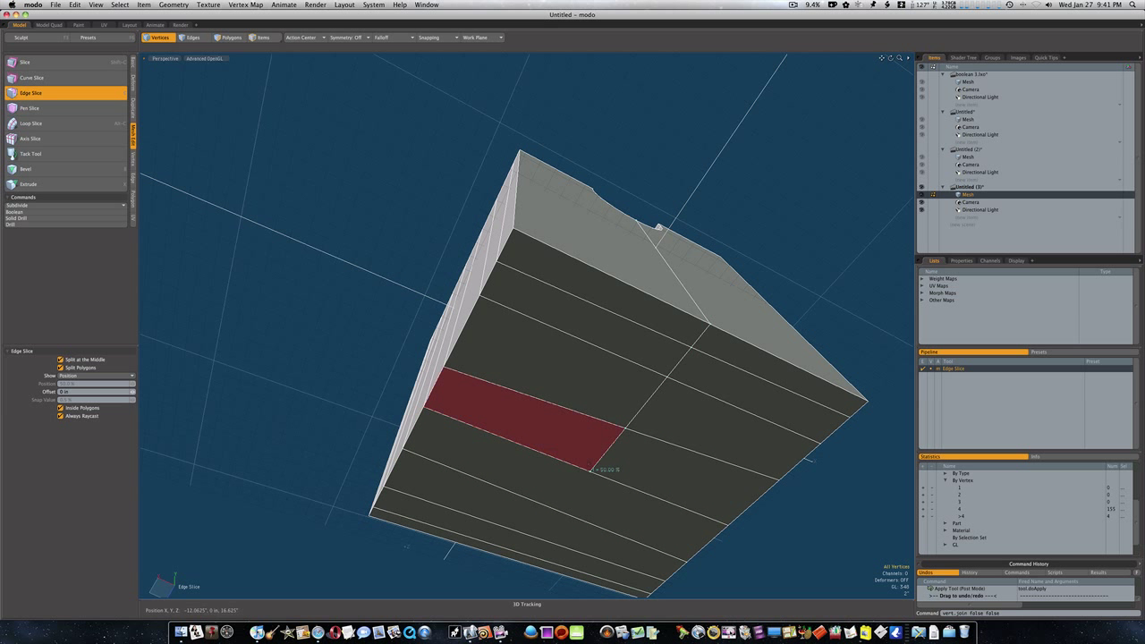
click(539, 535)
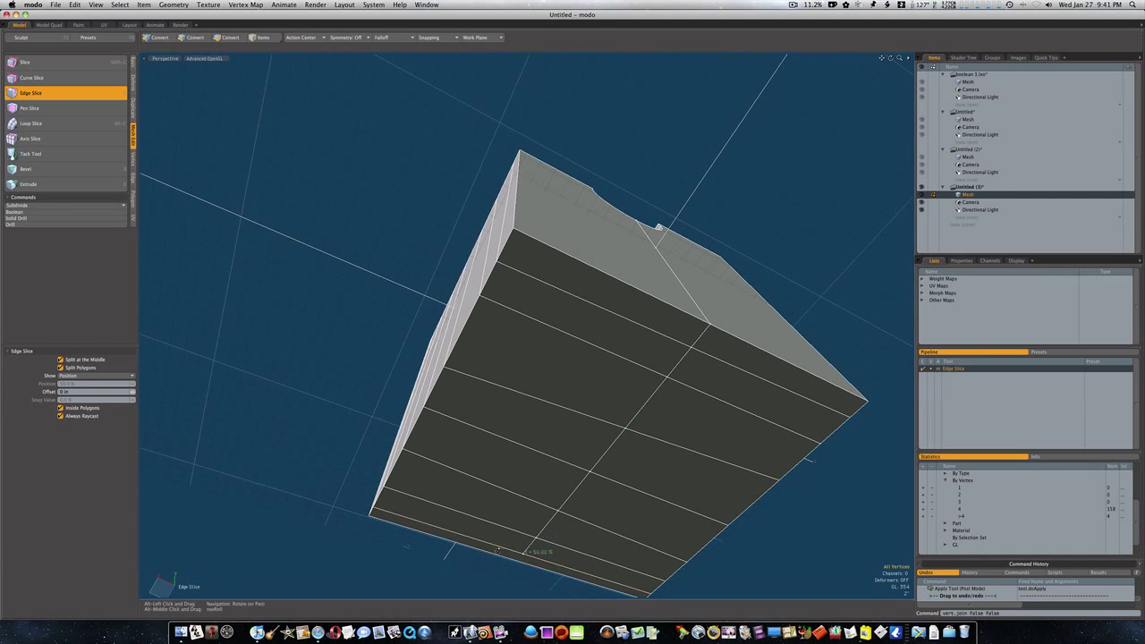
alt+drag(539, 535, 505, 465)
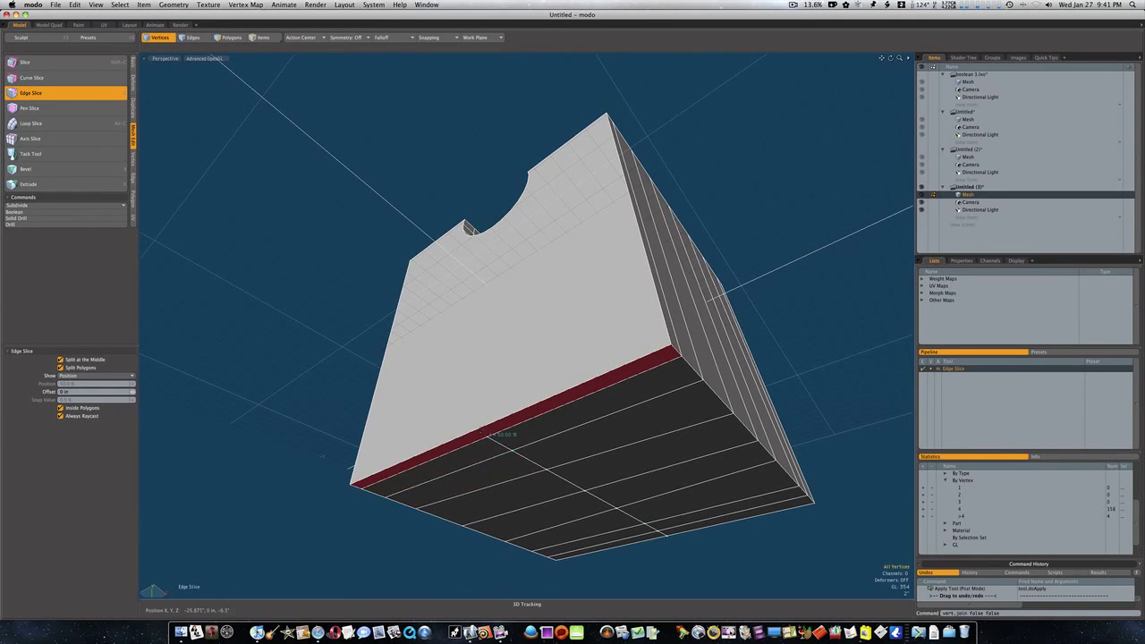
click(483, 430)
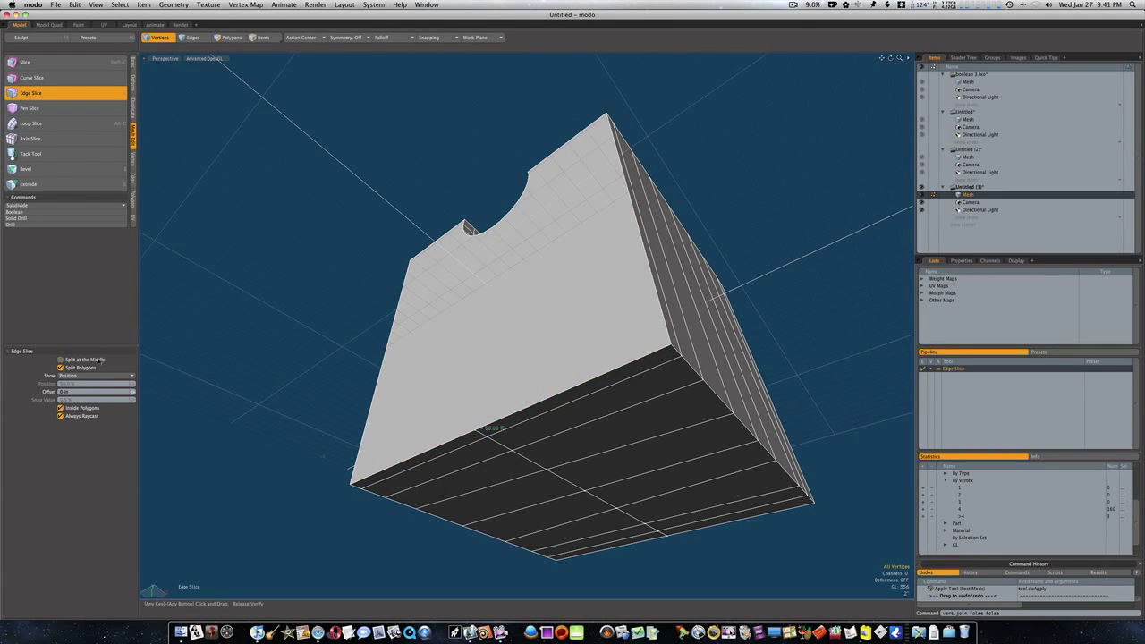
Step: Turn off Split at the Middle and slice the opposite end face from the bottom center cut up to the groove's lowest vertex
alt+drag(358, 358, 503, 383)
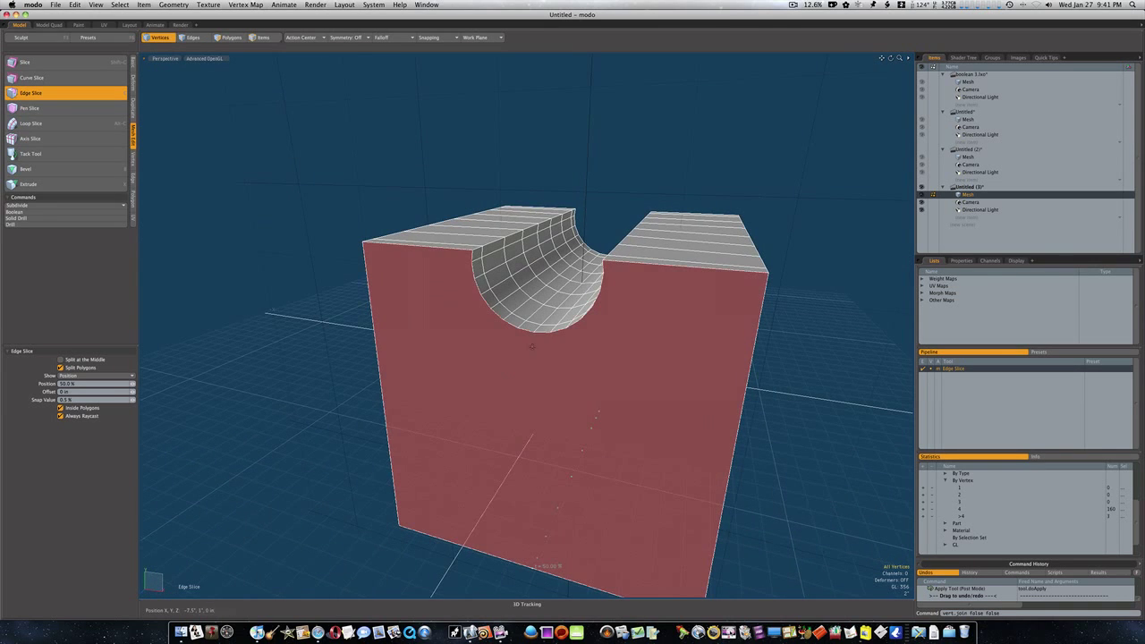
alt+drag(533, 345, 561, 385)
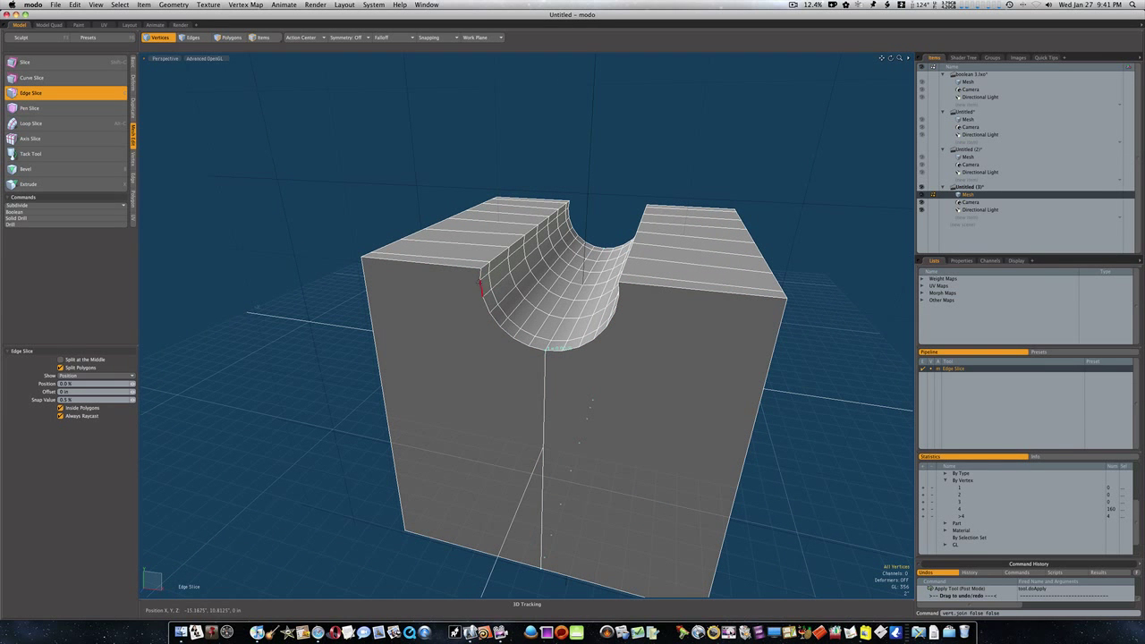
key(space)
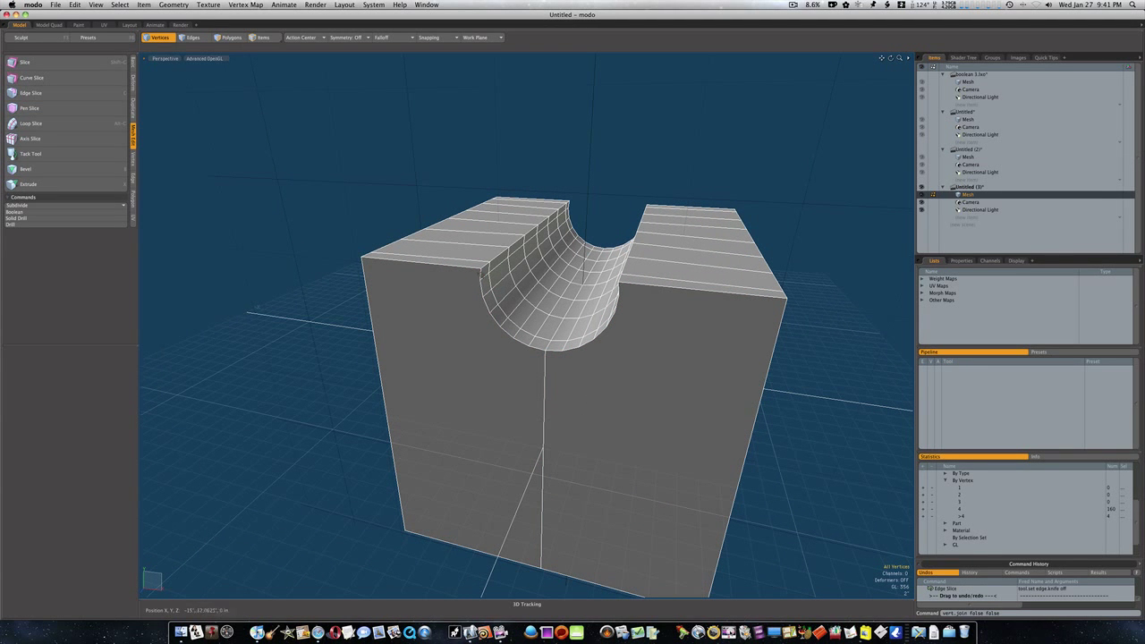
key(c)
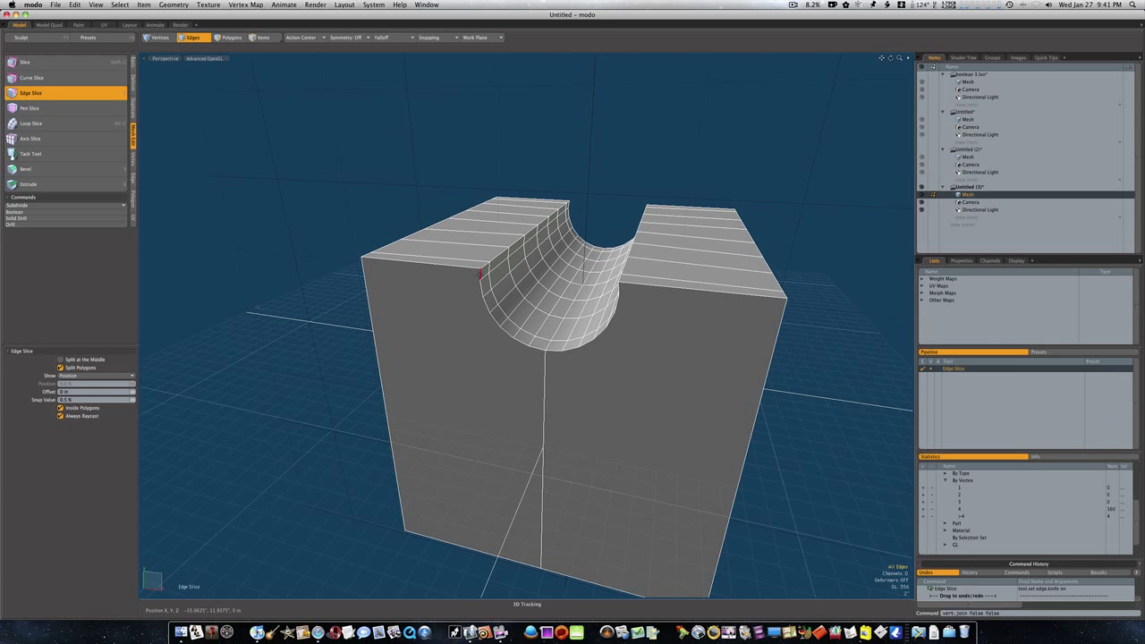
Step: Slice from the first vertex below the groove's rim around one side to the opposite end face, at about 97% just below the top edge
click(481, 274)
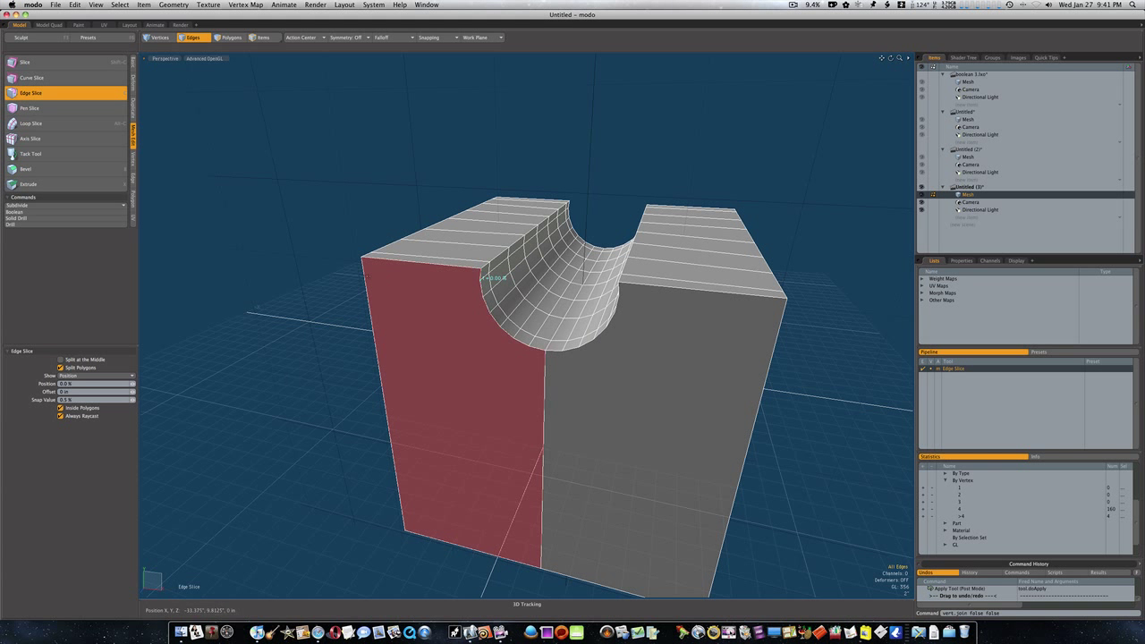
click(364, 269)
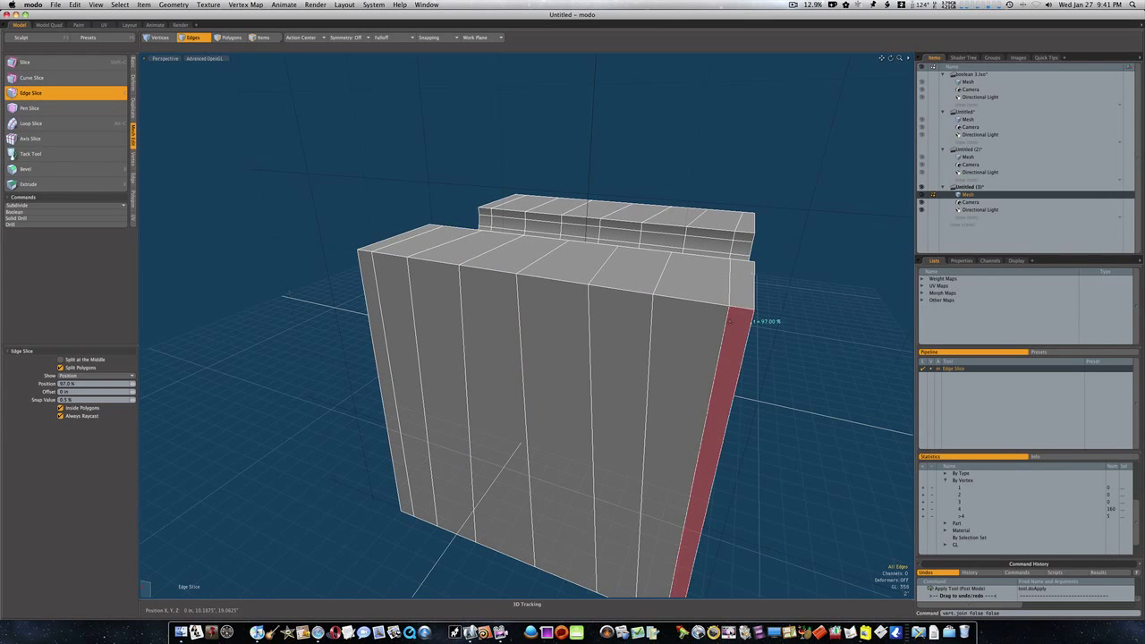
click(739, 319)
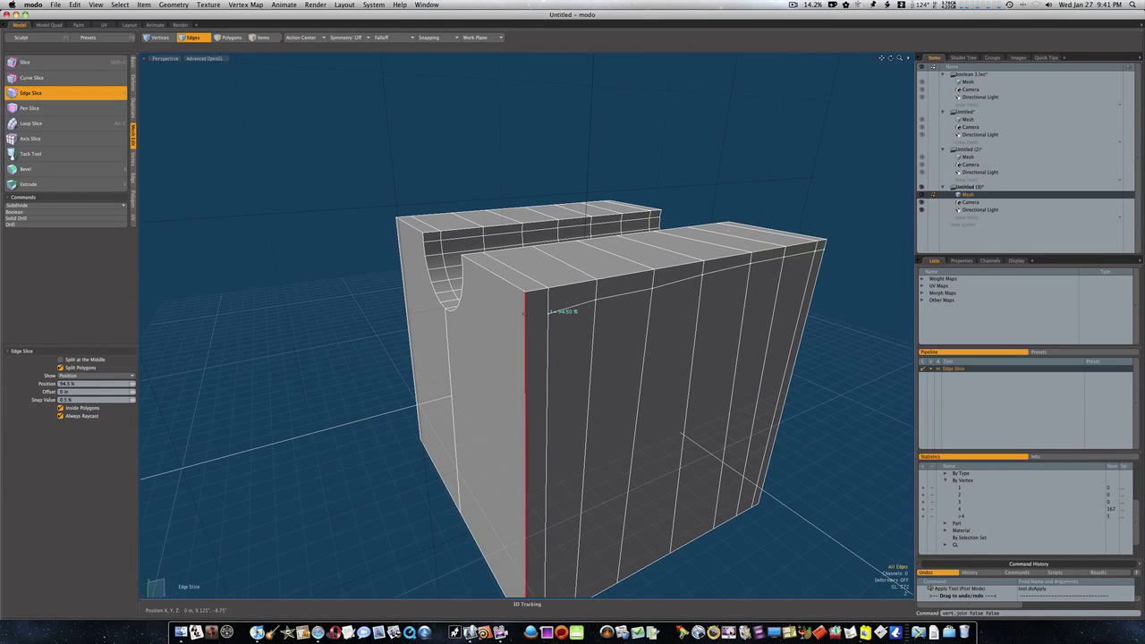
click(525, 314)
alt+drag(503, 310, 691, 274)
Step: Adjust the new slice's points at the corner edge and along the side strips to straighten it, placing the strip point at 96%
click(804, 290)
drag(816, 296, 819, 287)
middle_drag(824, 293, 494, 318)
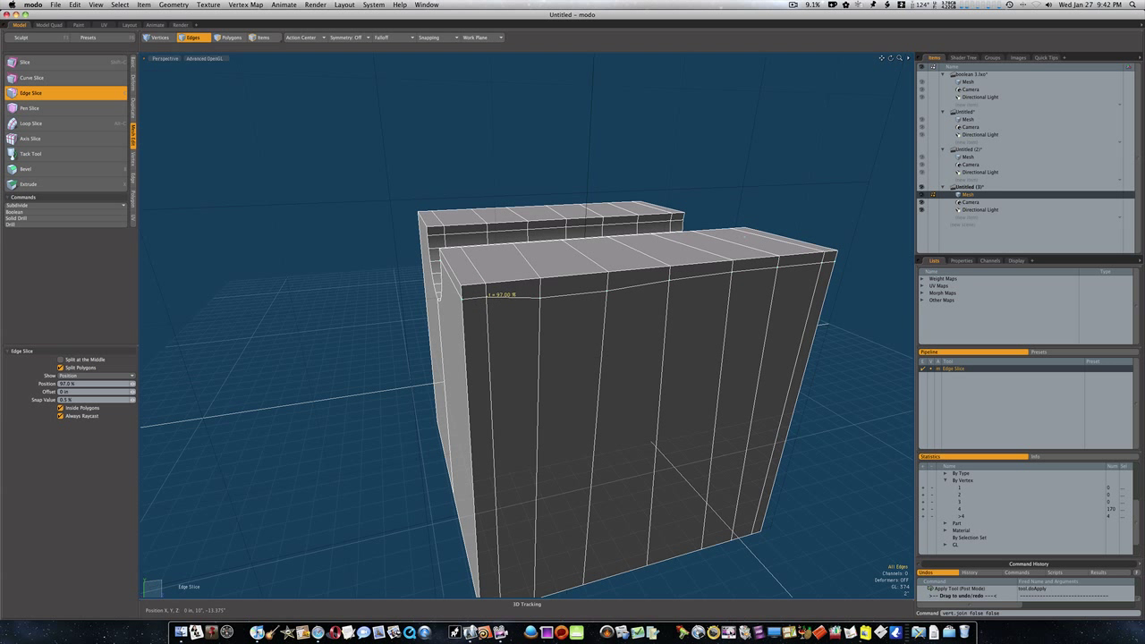
drag(540, 300, 608, 287)
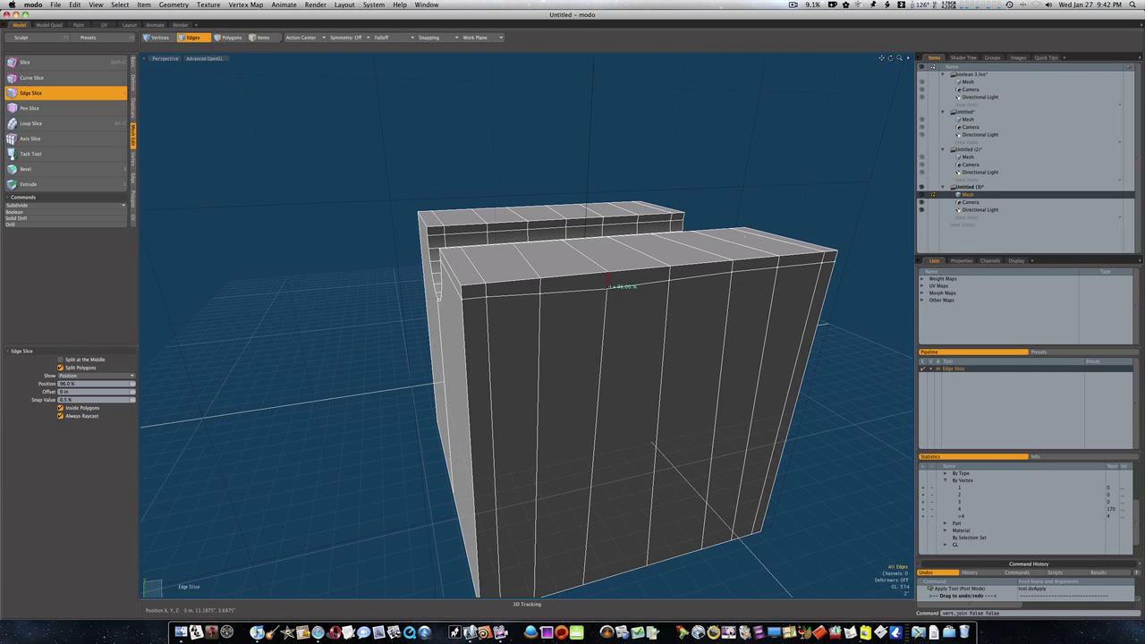
Step: Slice a matching line just below the top edge around the other side, at about 96%, from groove rim to groove rim
alt+drag(582, 385, 787, 391)
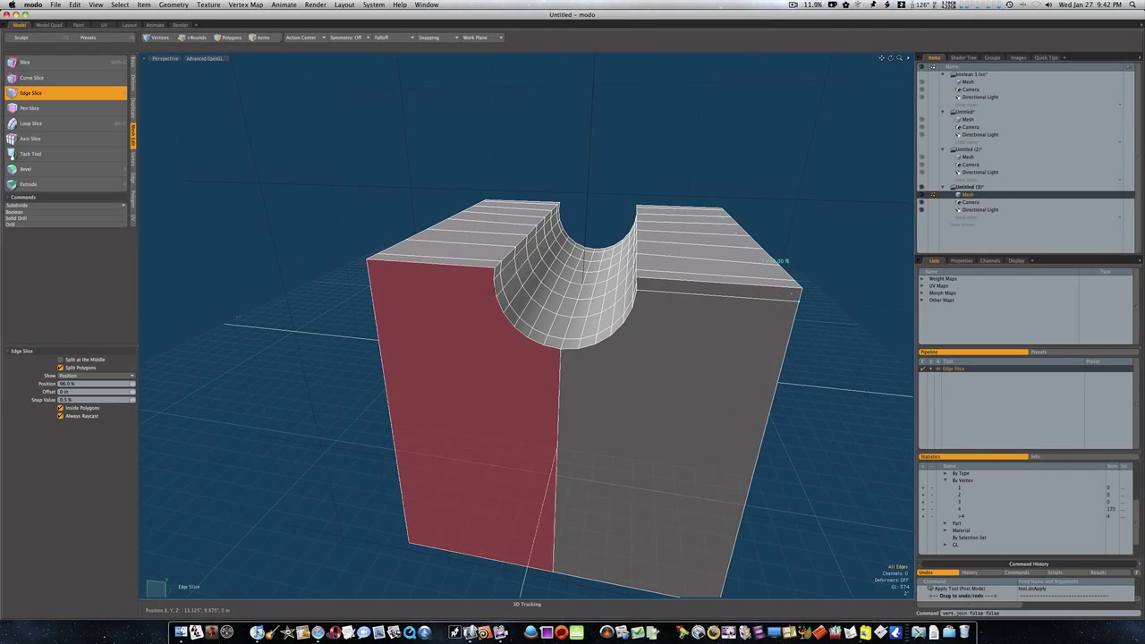
drag(497, 288, 495, 279)
alt+drag(376, 269, 482, 297)
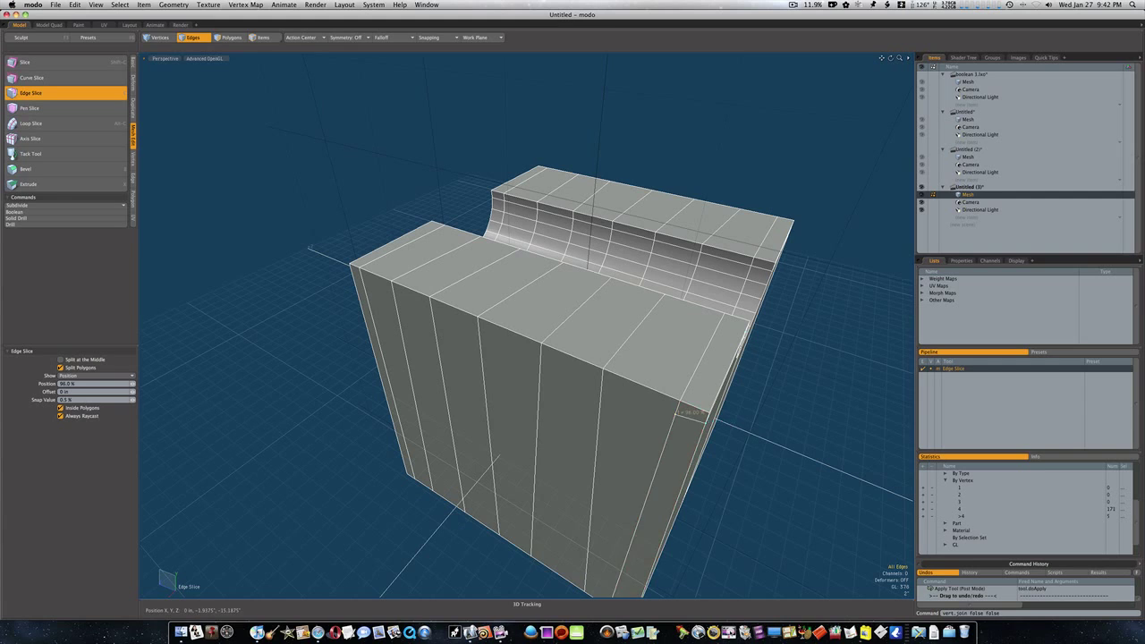
alt+drag(678, 408, 583, 344)
click(479, 329)
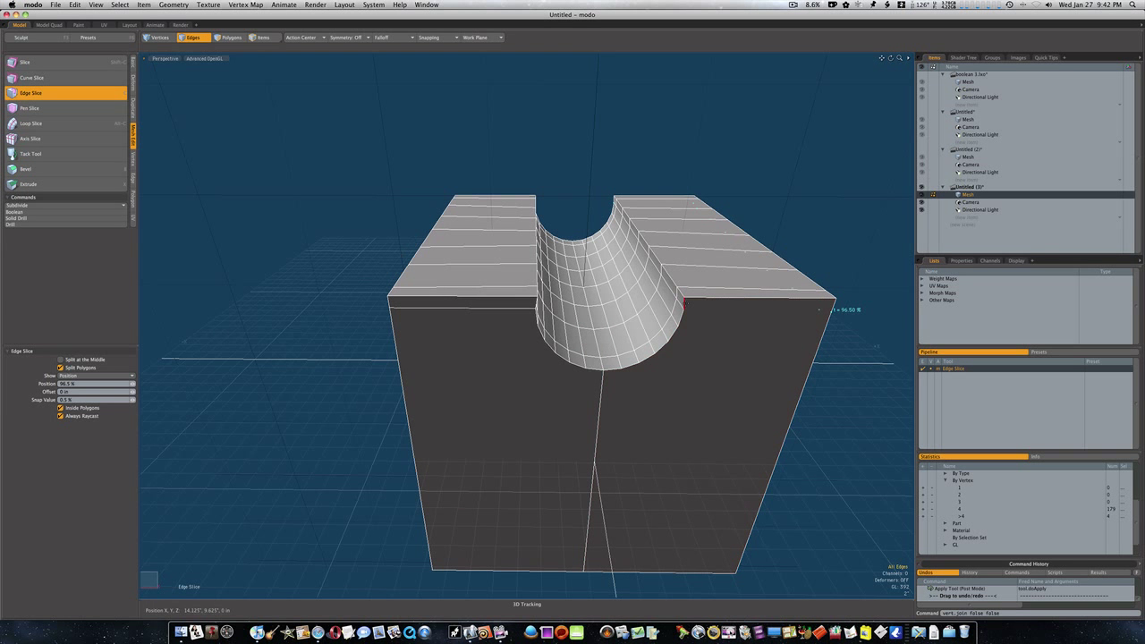
Step: Fan cuts from the groove's vertices to the bottom edge, bottom corner and outer edge on the end face's left half, using Split at the Middle
alt+drag(641, 394, 618, 360)
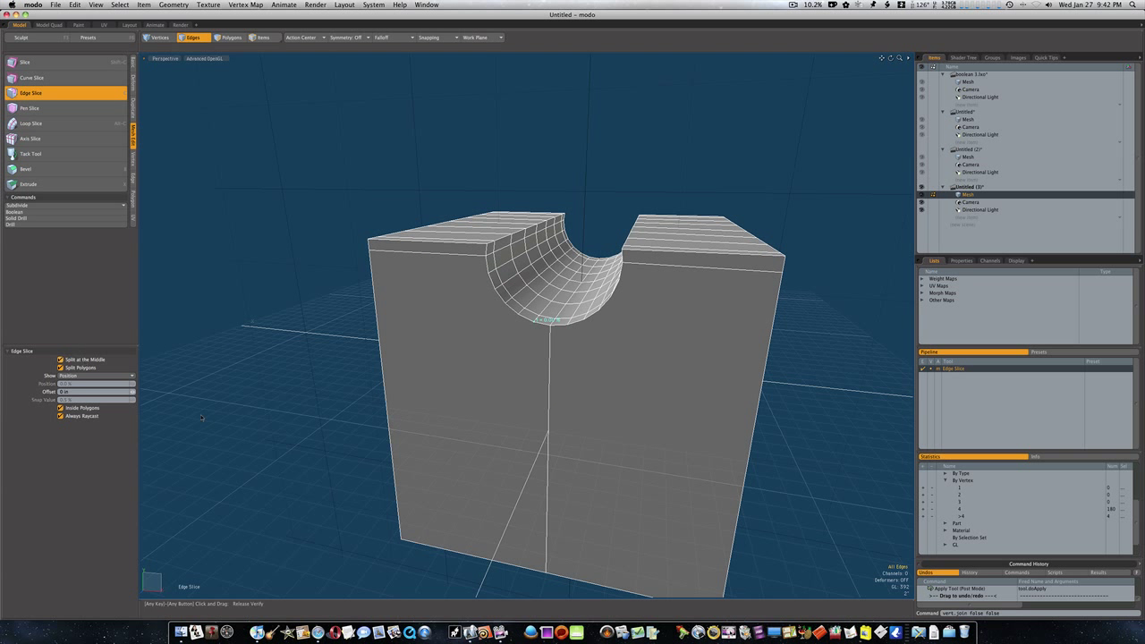
click(540, 321)
click(467, 551)
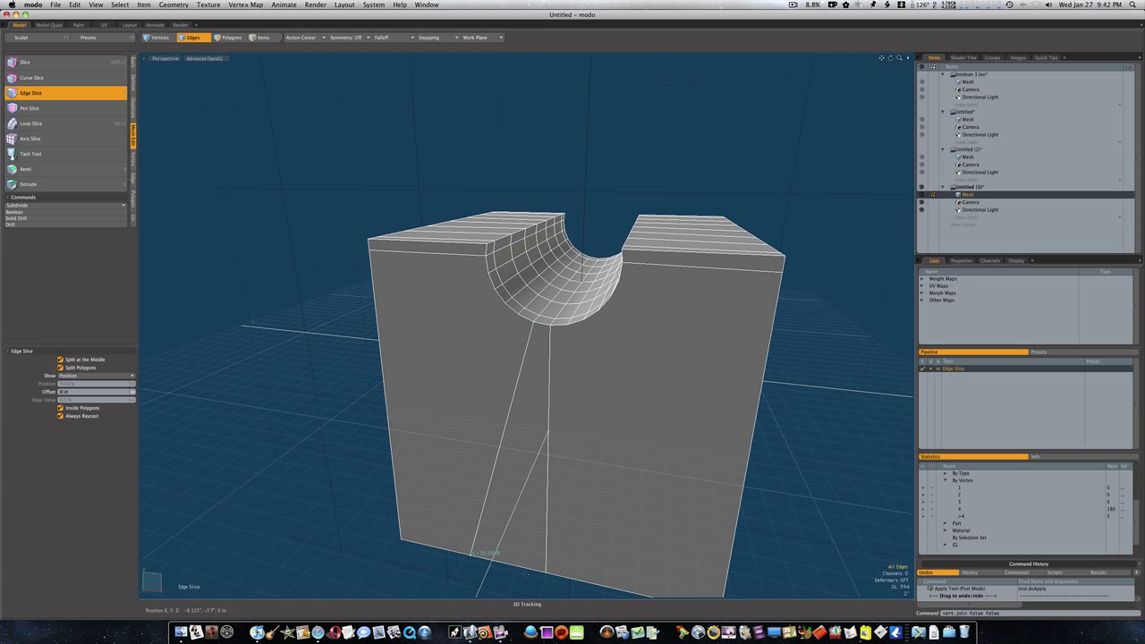
click(61, 358)
drag(392, 454, 402, 541)
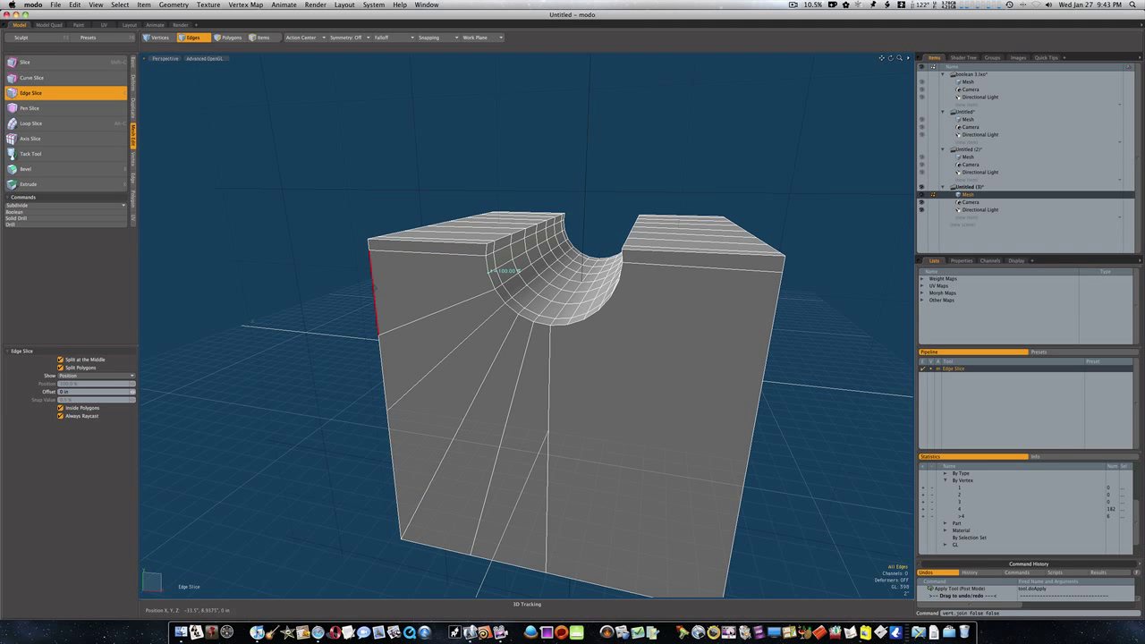
click(374, 293)
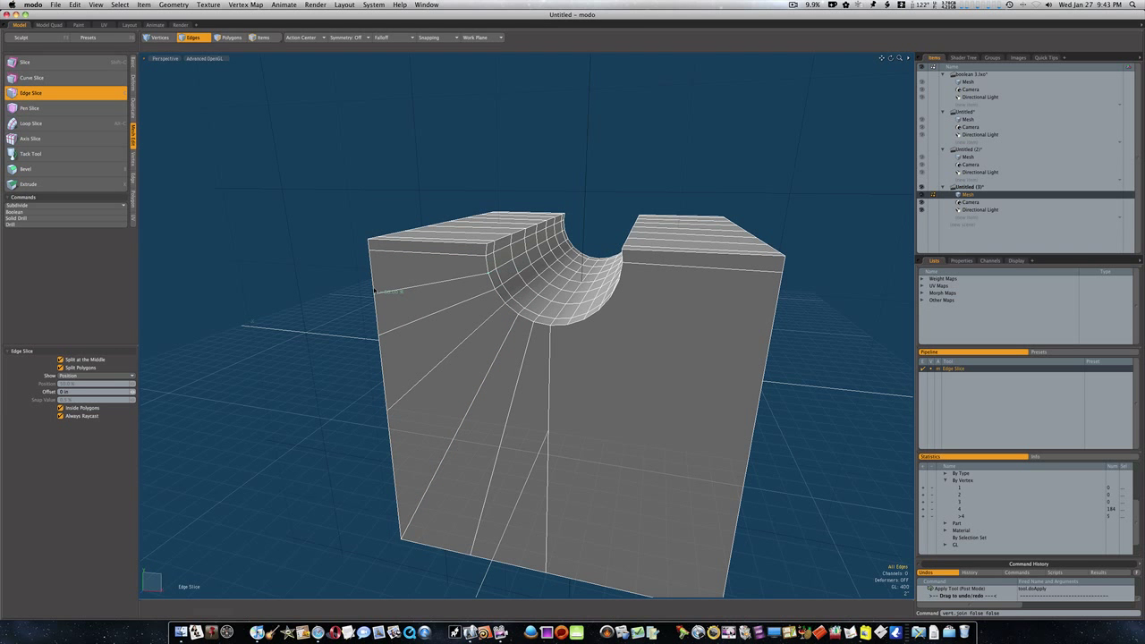
Step: Fan matching cuts from the groove's vertices to the bottom and outer edges on the end face's right half, splitting outer edges at 50%
click(105, 362)
alt+drag(498, 399, 562, 394)
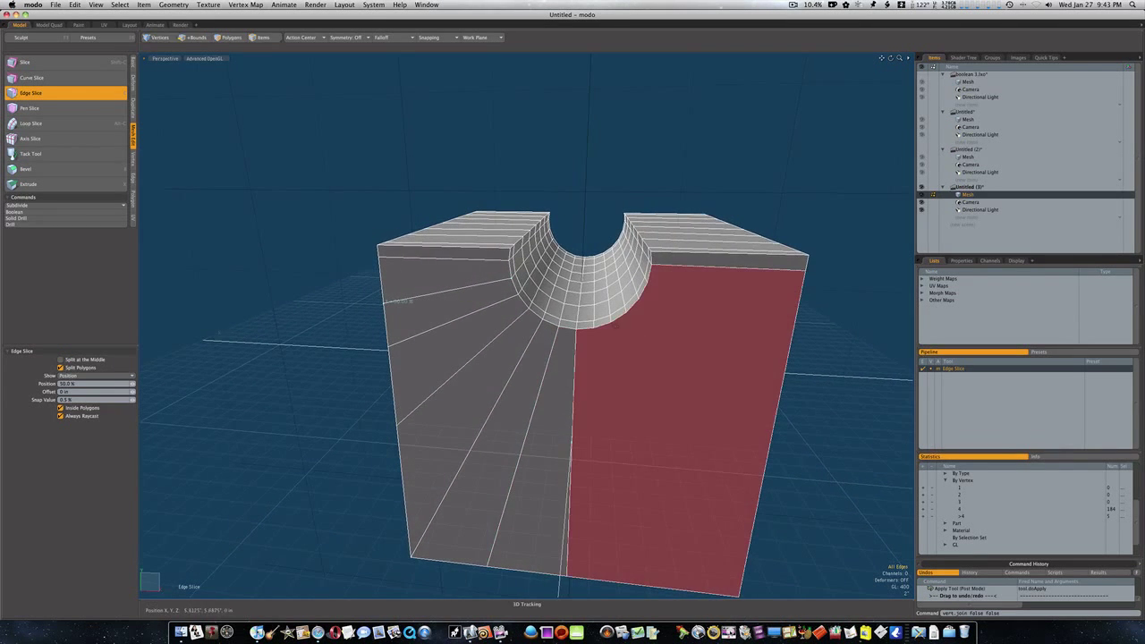
key(2)
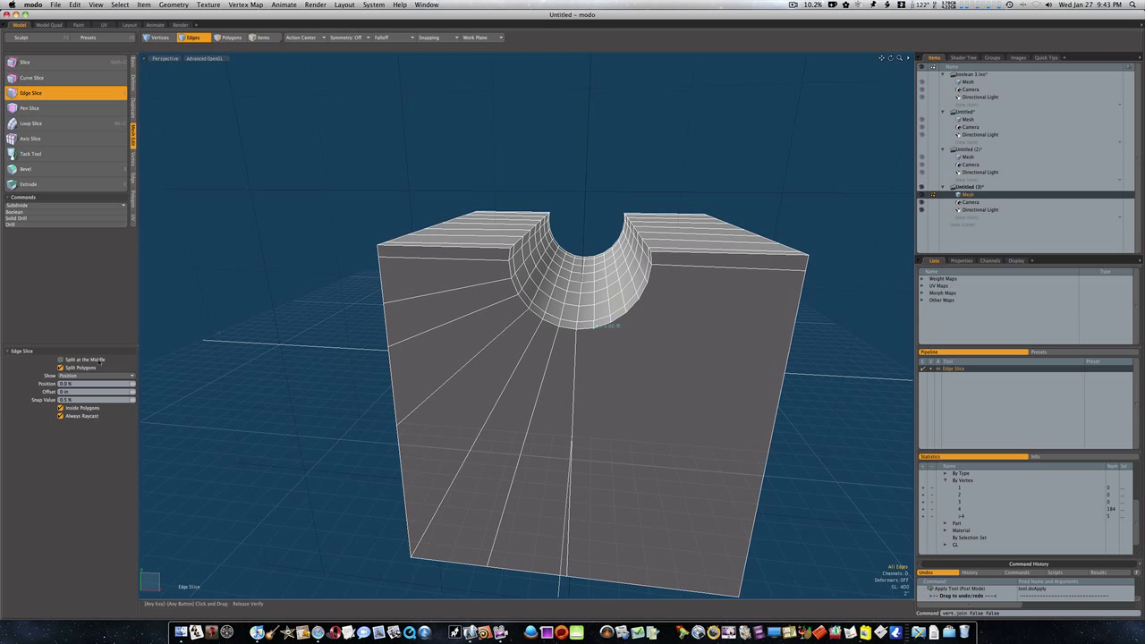
click(630, 583)
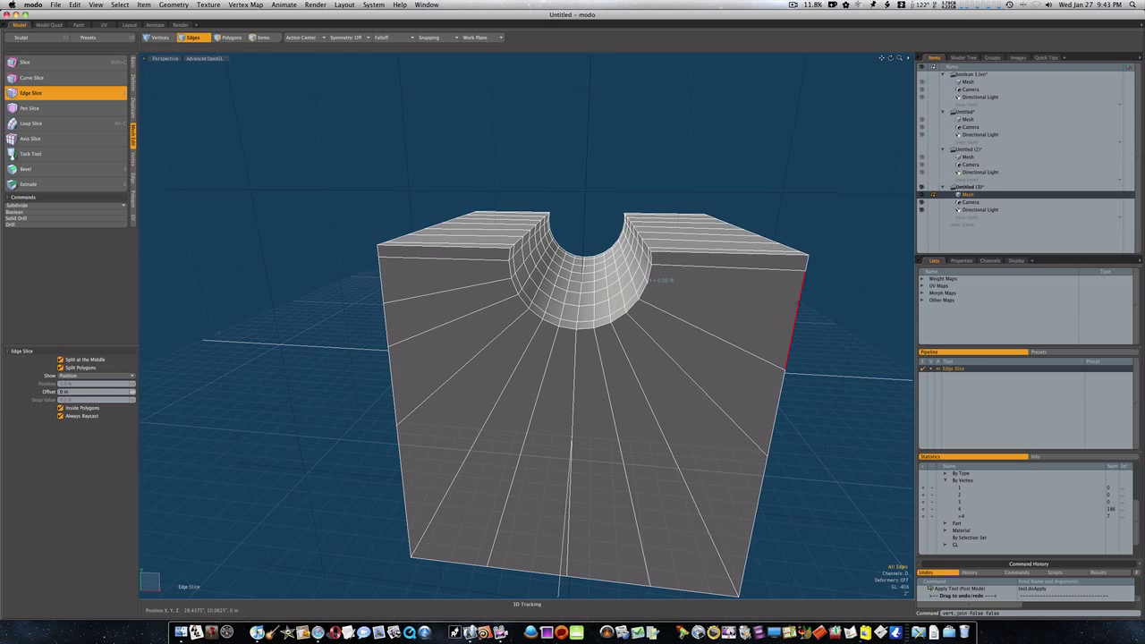
Step: Repeat the radial cuts on both halves of the opposite end face, from the groove's vertices to the edge midpoints and bottom corners
alt+drag(790, 329, 599, 336)
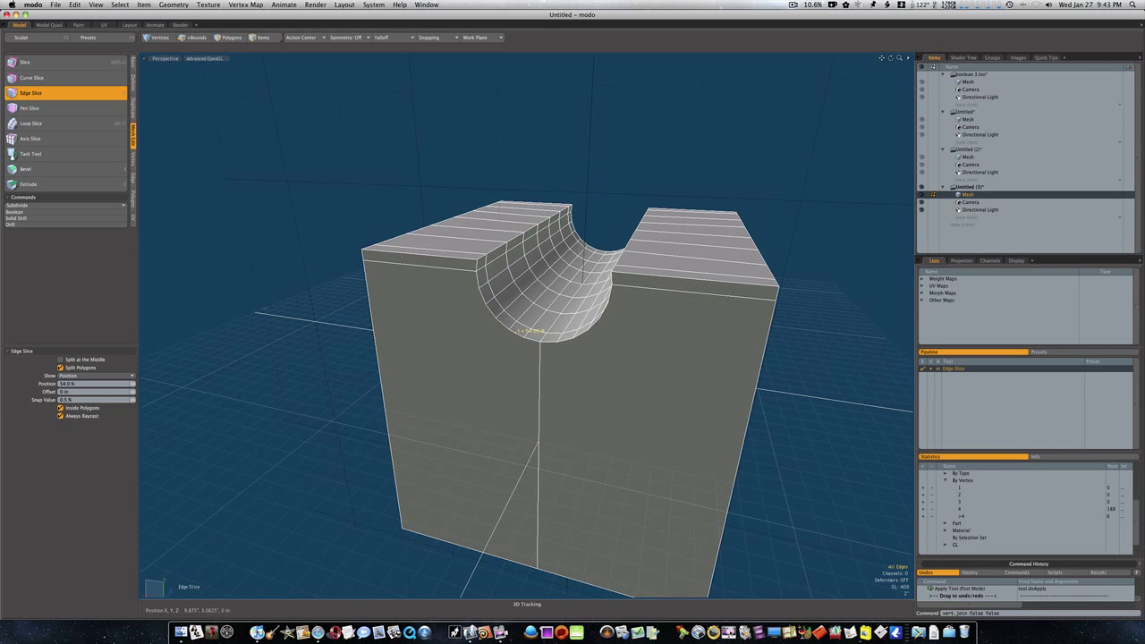
click(532, 332)
click(61, 359)
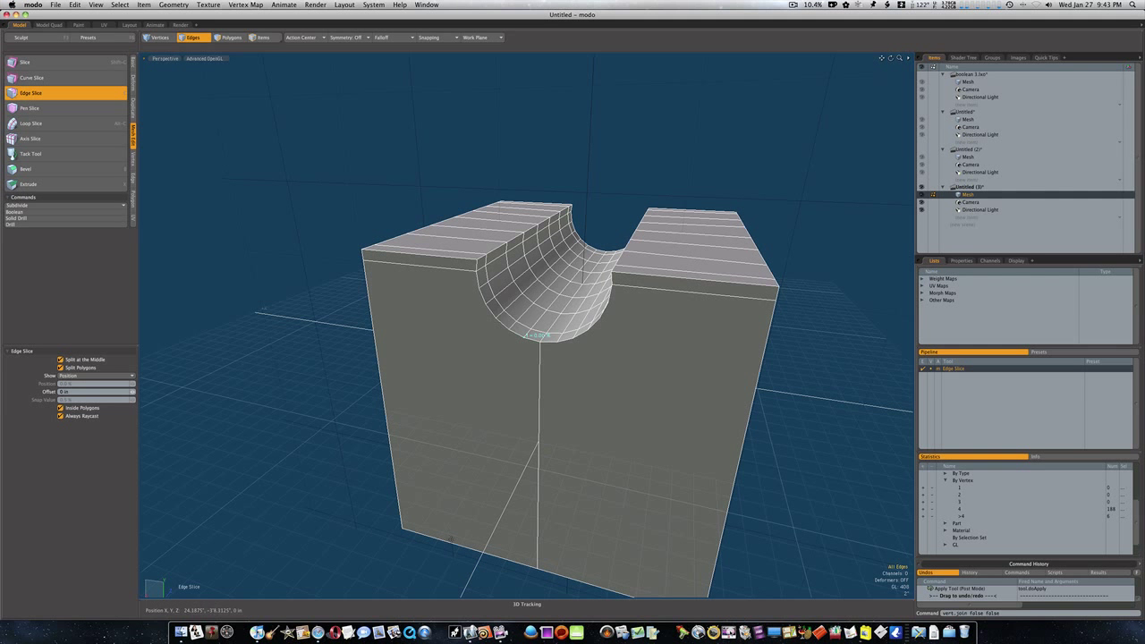
click(481, 543)
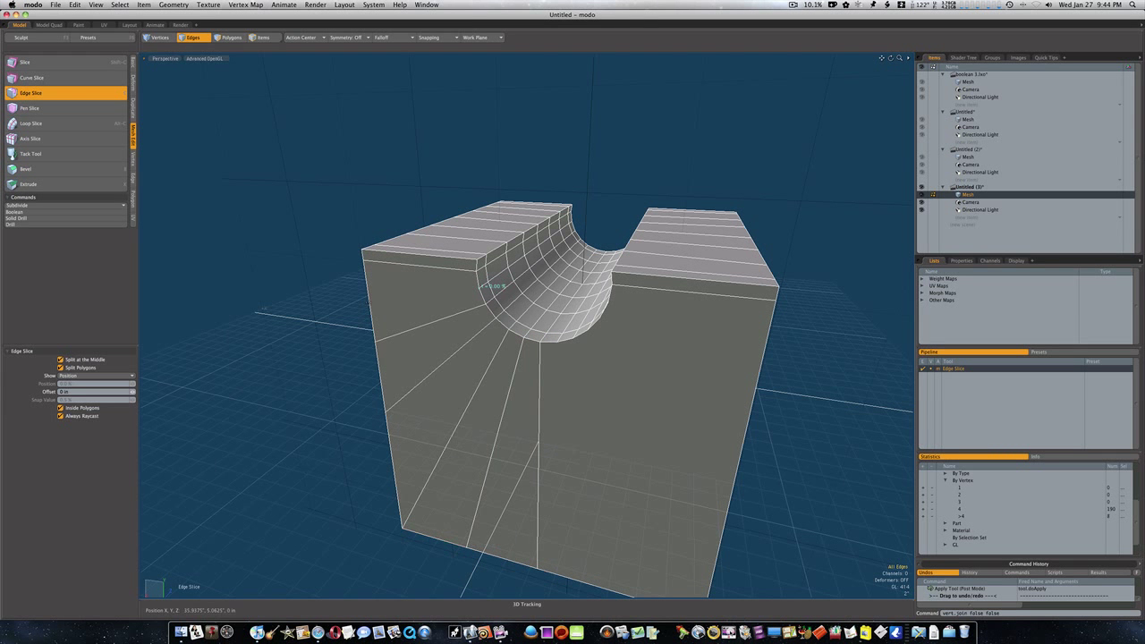
click(370, 302)
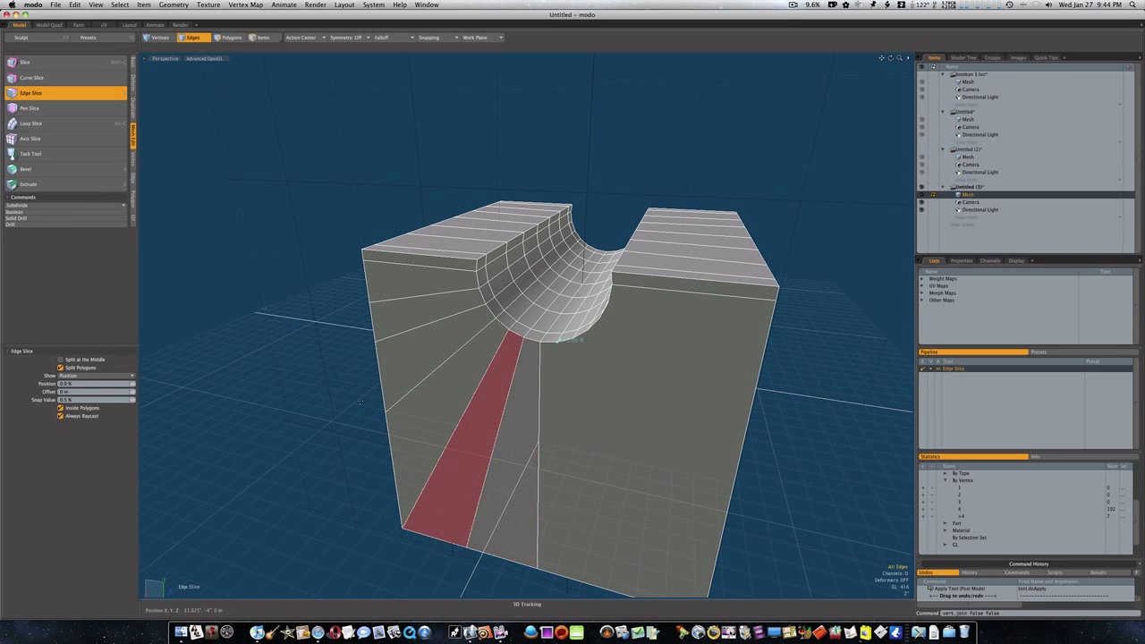
click(60, 359)
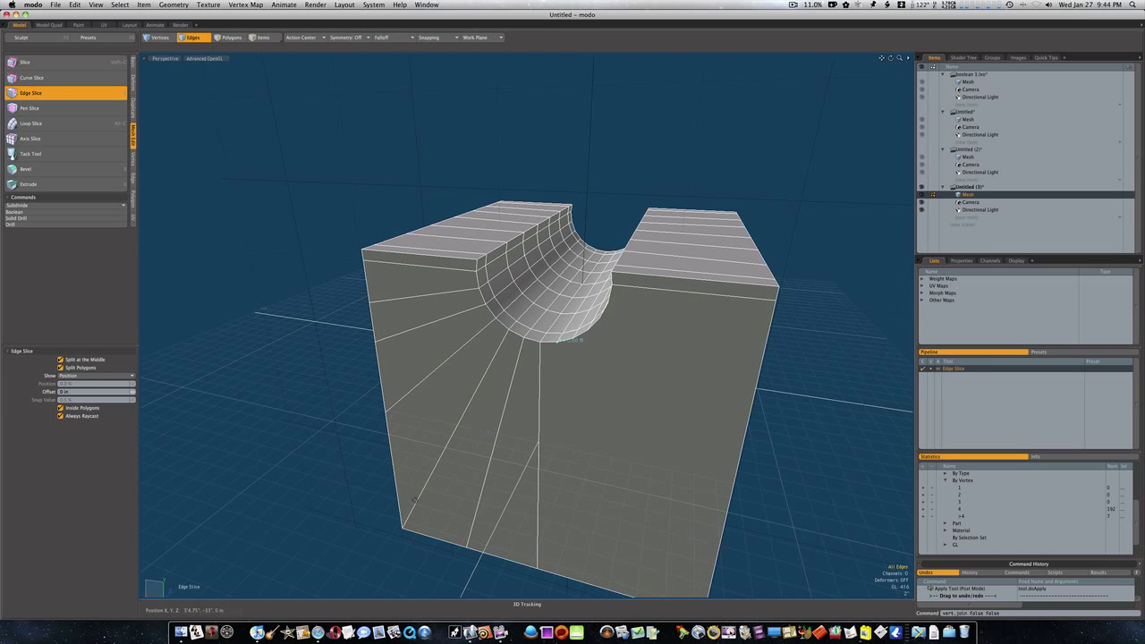
click(573, 580)
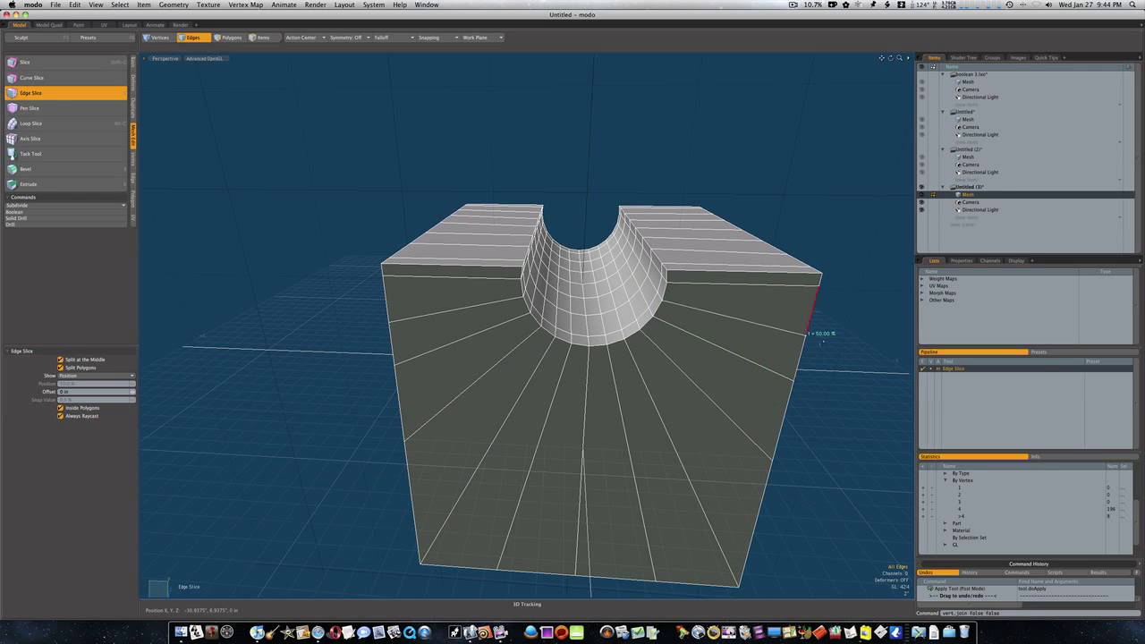
Step: Turn off Split at the Middle and slice a horizontal row at about 86% across one side's strips, starting from the uppermost radial cut
alt+drag(810, 323, 698, 338)
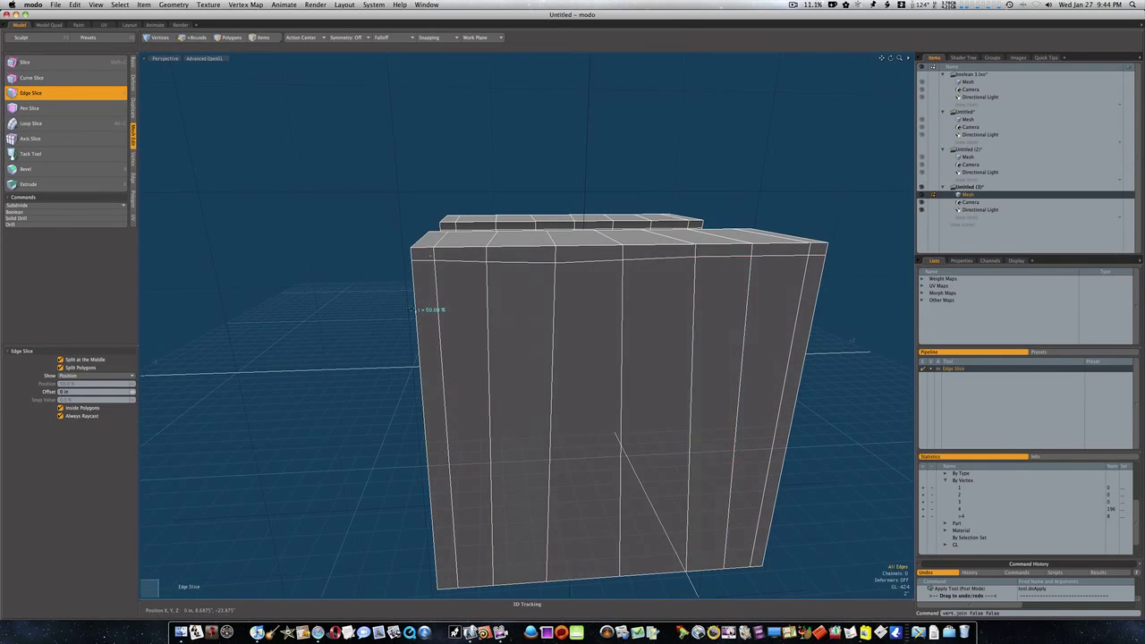
click(86, 360)
alt+drag(417, 278, 469, 295)
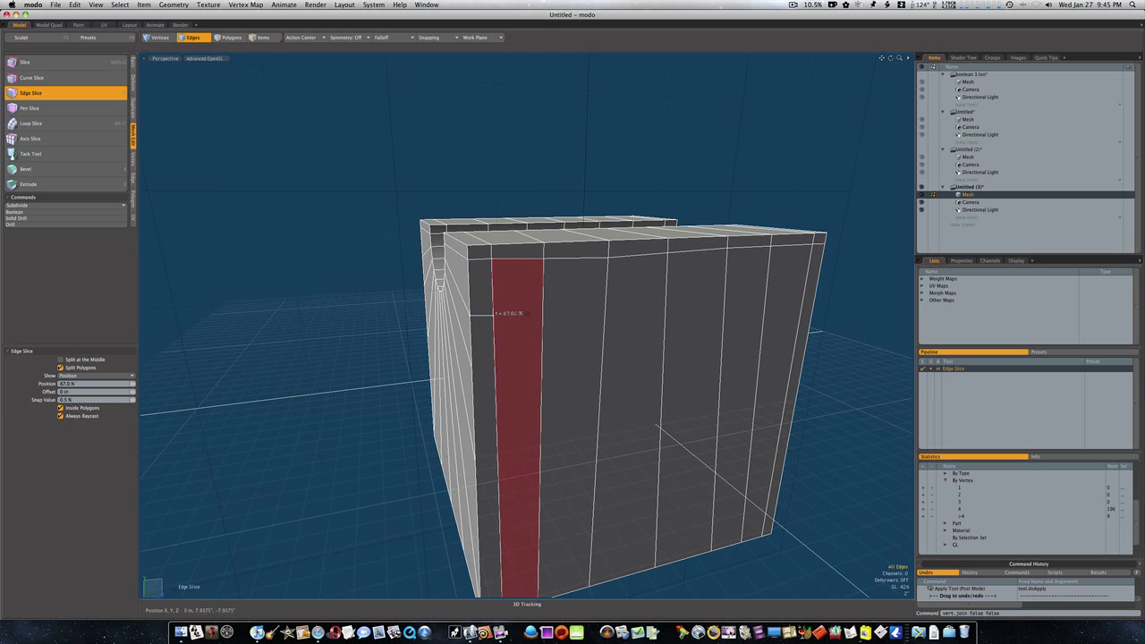
click(542, 311)
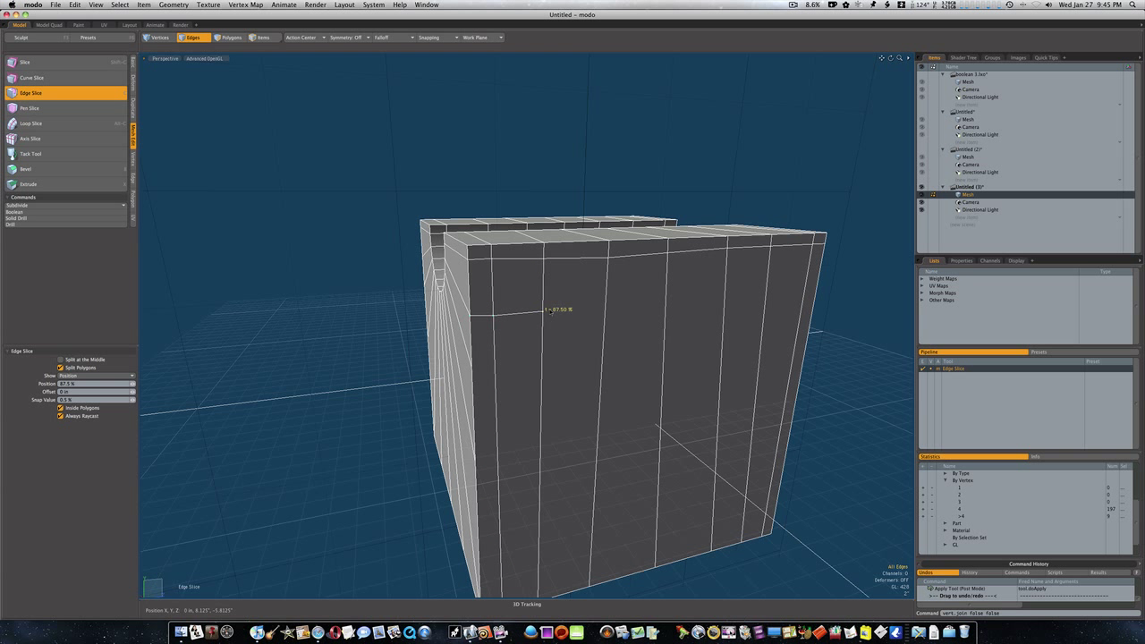
click(608, 307)
click(666, 302)
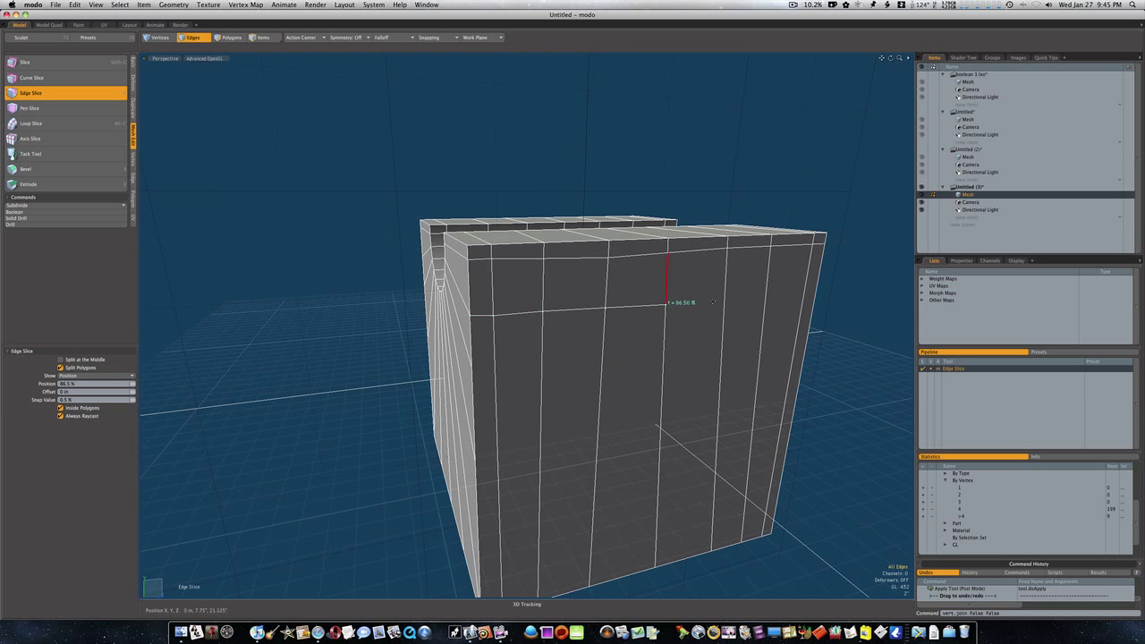
click(726, 299)
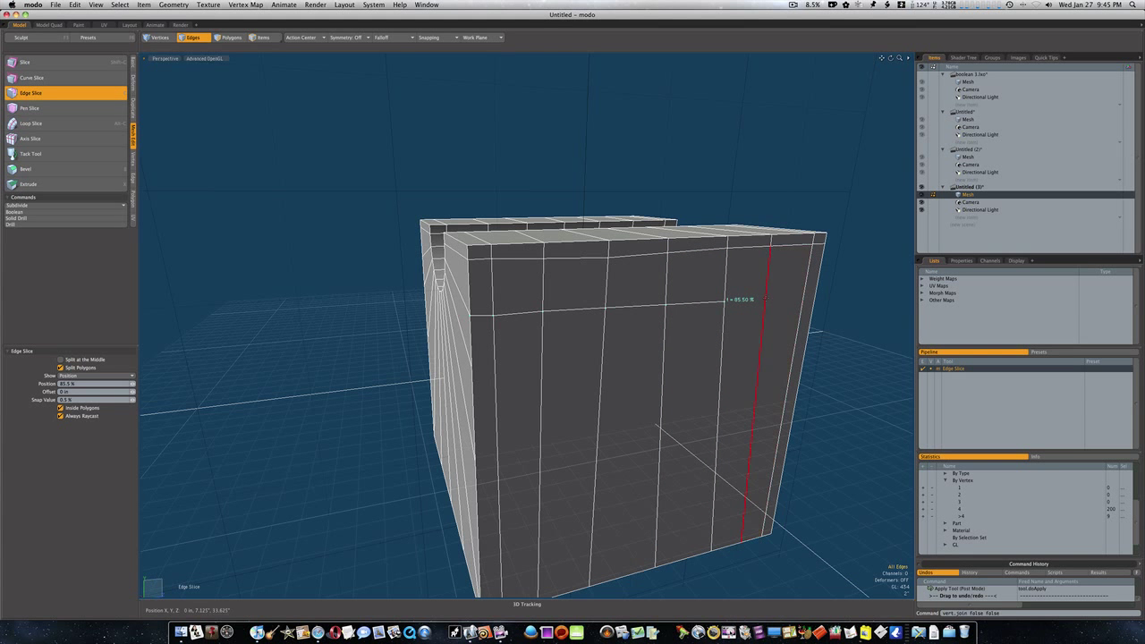
click(805, 295)
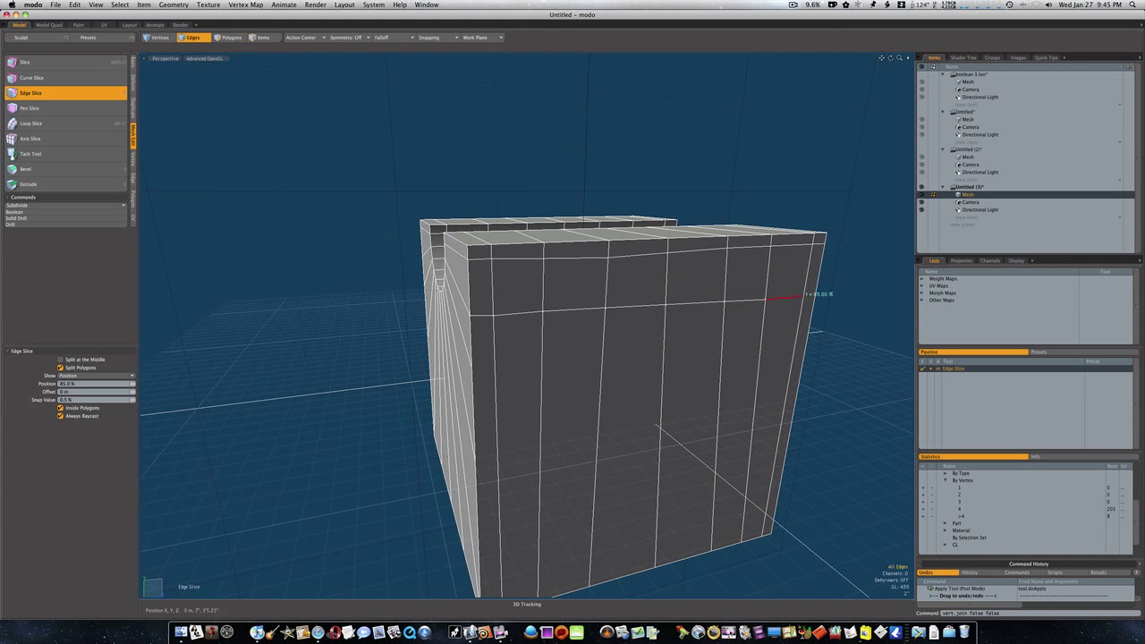
Step: Slice the two lower horizontal rows across the same side, linking the remaining radial cuts, with the lowest row at about 67%
alt+drag(804, 295, 650, 314)
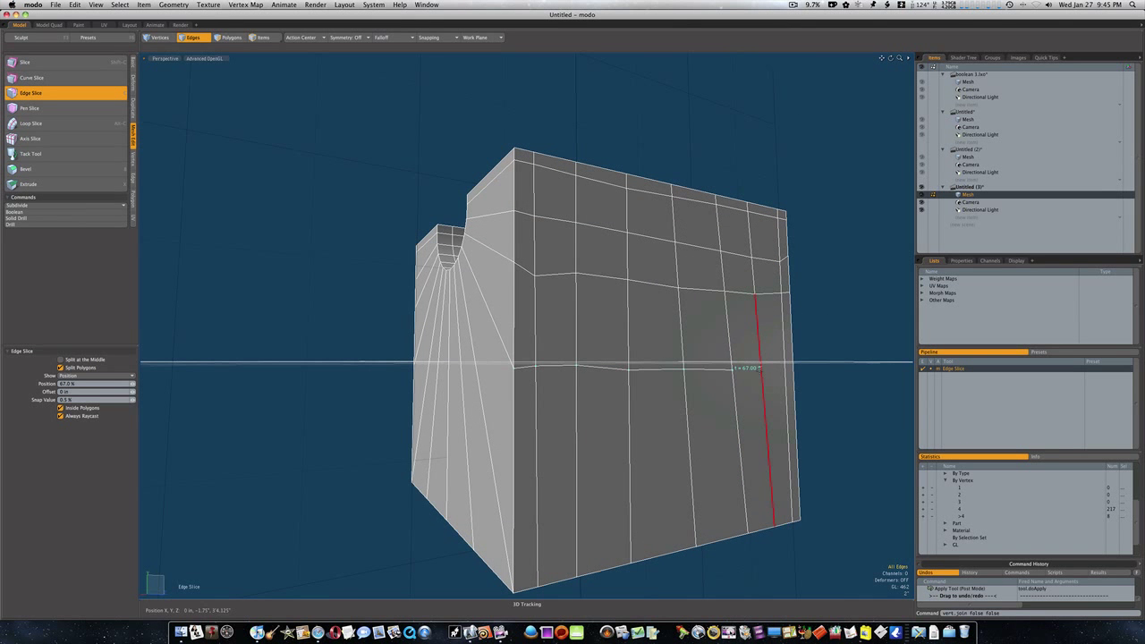
click(761, 369)
click(789, 368)
Step: Slice three horizontal rows across the opposite side's strips to link both end faces' radial cuts, the first at about 89%
alt+drag(789, 368, 425, 380)
click(594, 354)
click(542, 231)
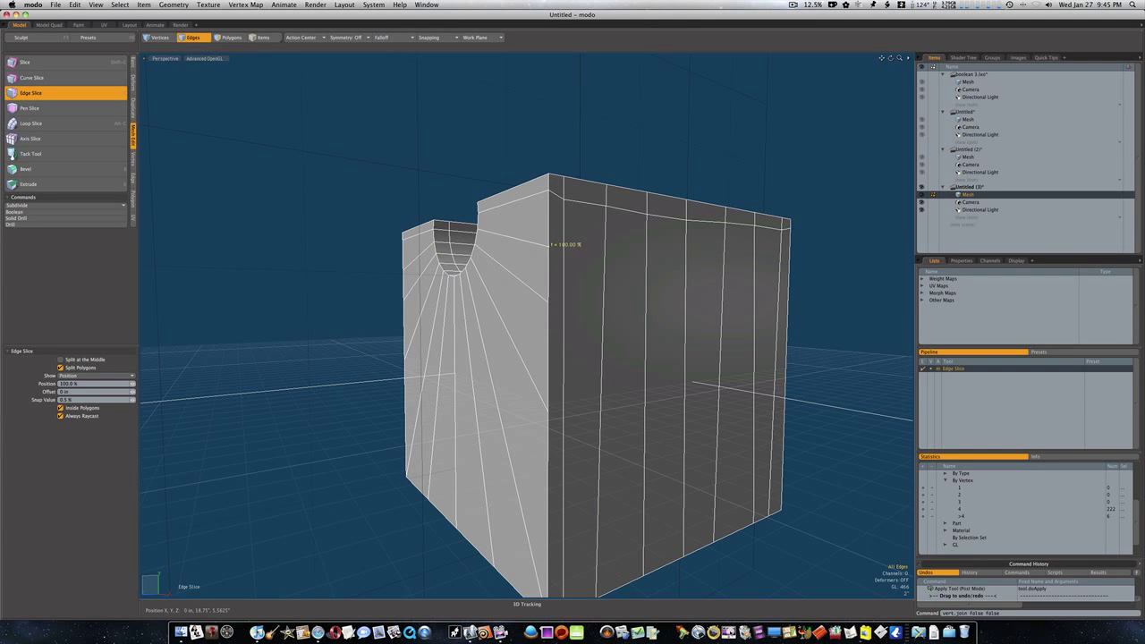
click(563, 244)
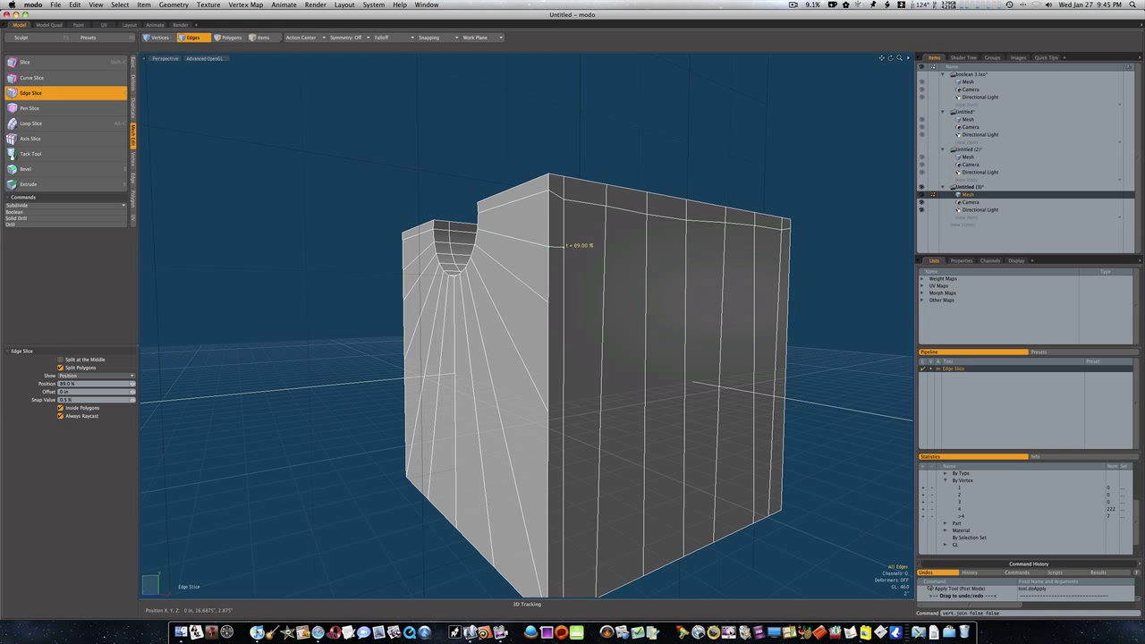
click(606, 246)
click(647, 249)
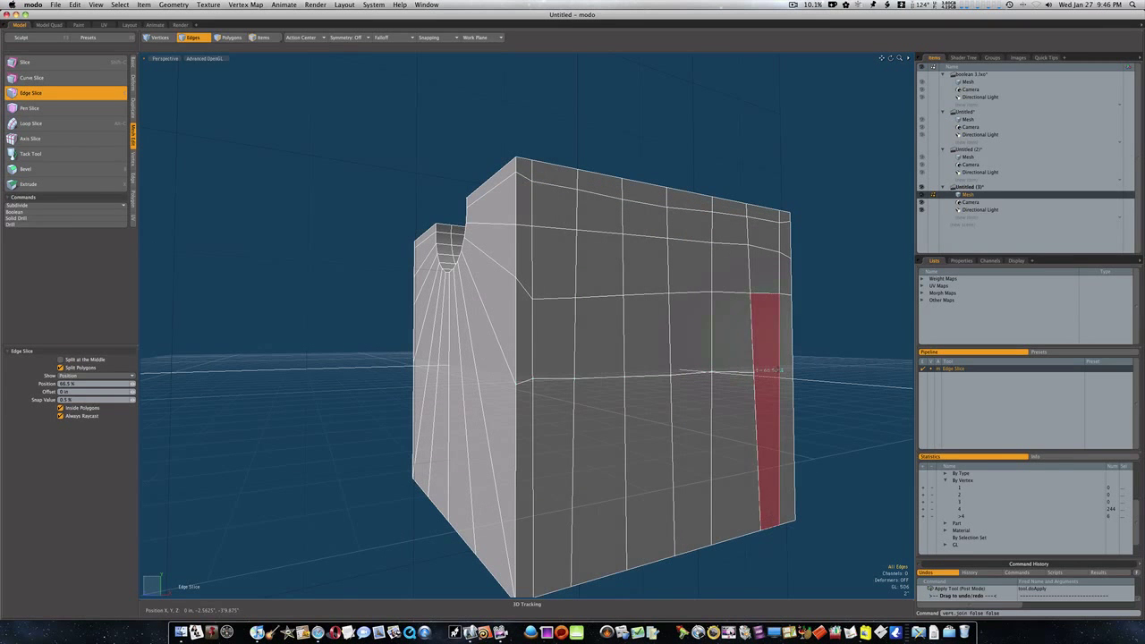
click(779, 370)
alt+drag(779, 369, 584, 371)
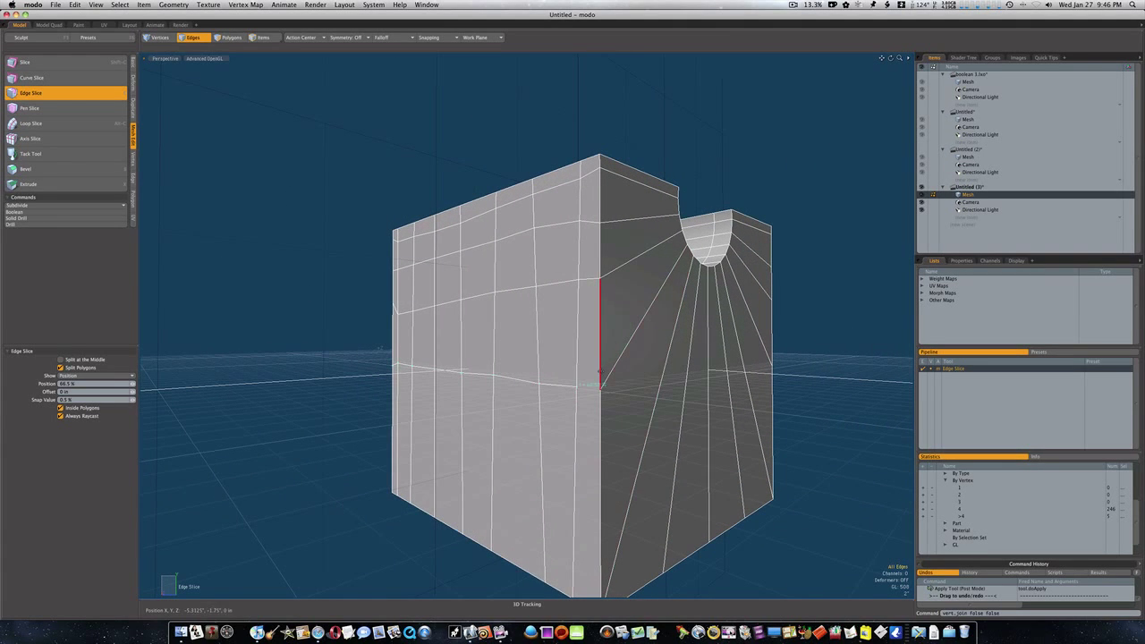
Step: Leave Edge Slice and switch the viewport to the Front view
scroll(601, 374, down, 5)
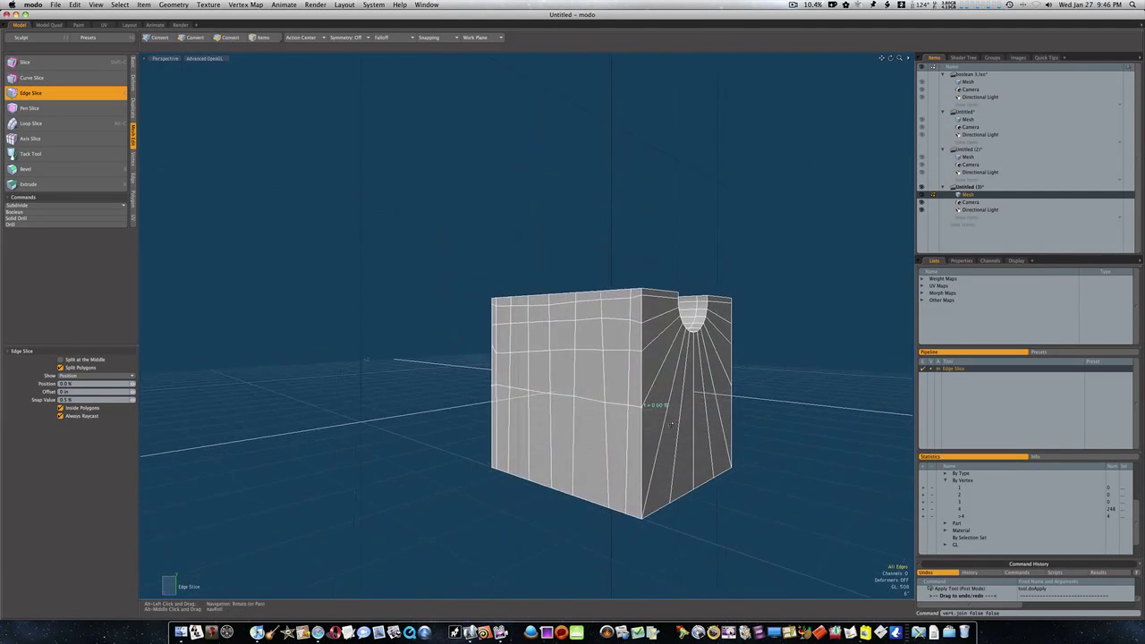
alt+drag(709, 412, 624, 427)
key(space)
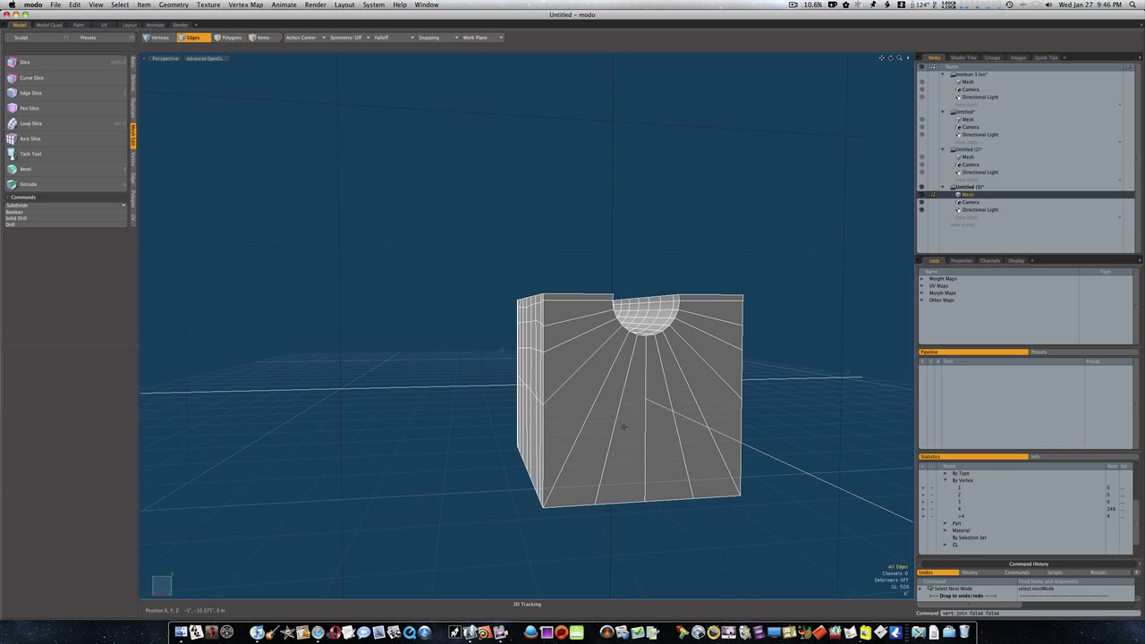
key(ctrl+space)
click(645, 439)
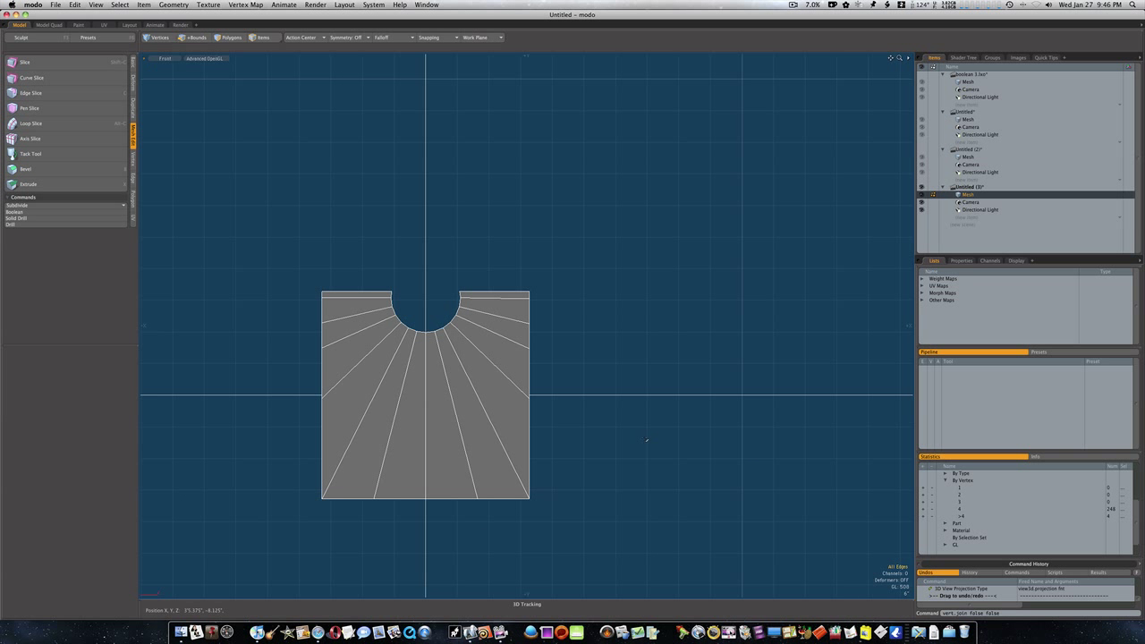
Step: Slice the block in Front view with a horizontal cut at Y -17.875" and vertical cuts just inside both sides, one at X -19"
key(shift+c)
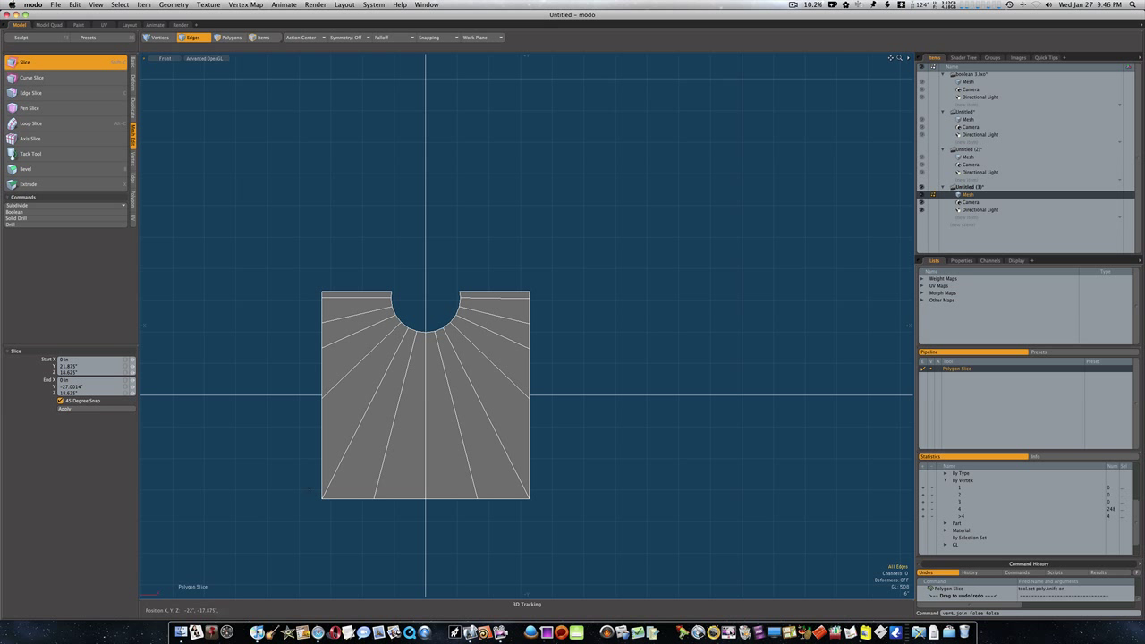
drag(308, 490, 687, 490)
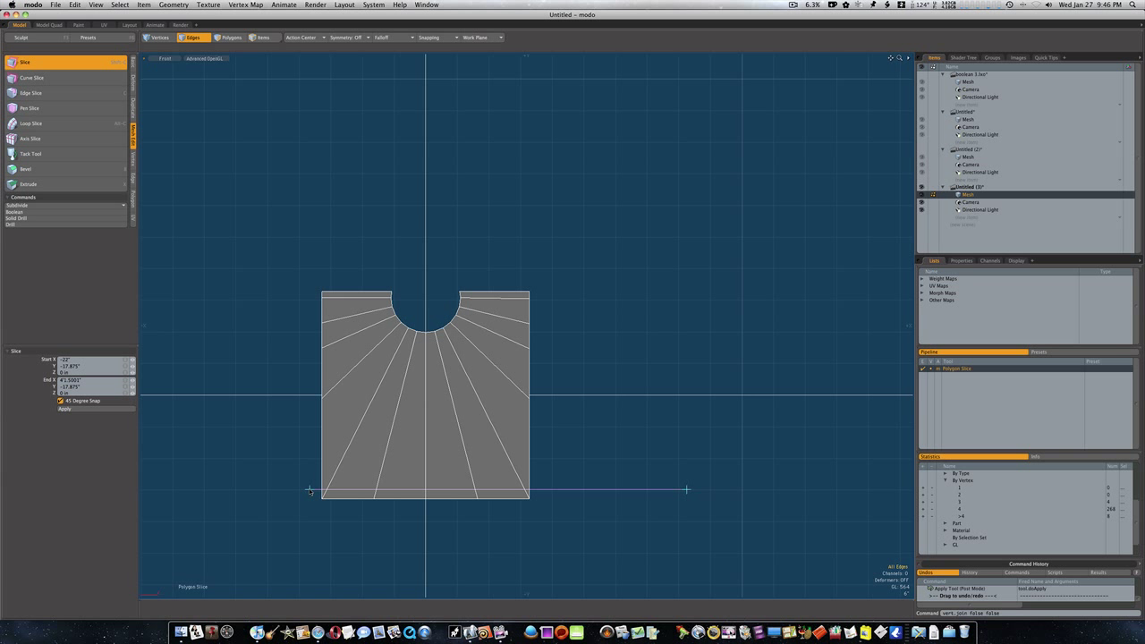
key(q)
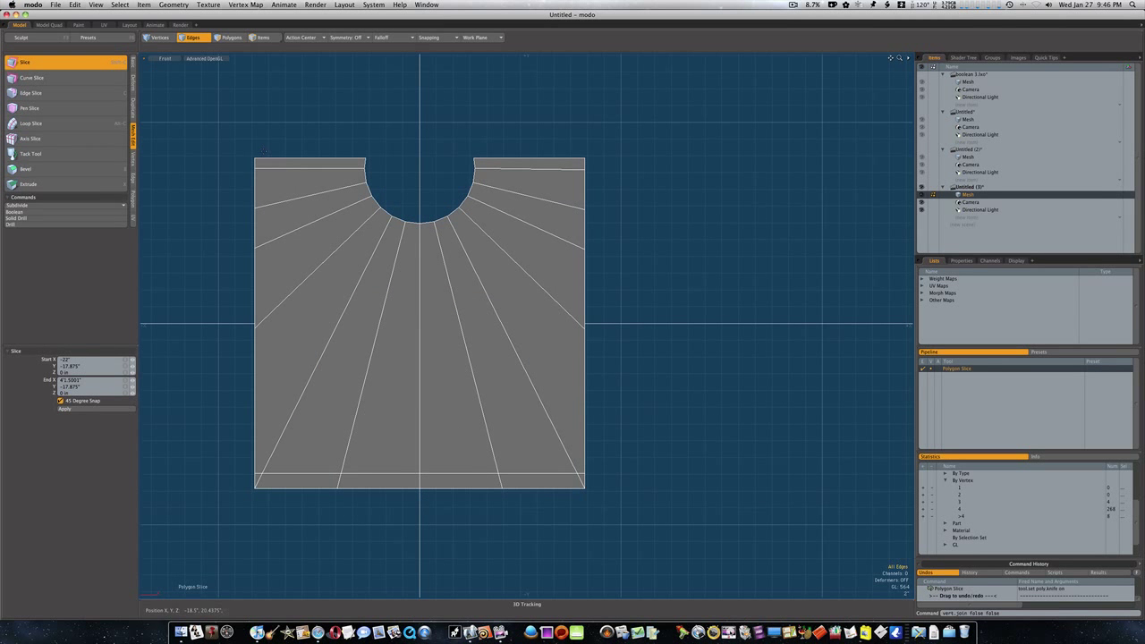
drag(261, 149, 261, 466)
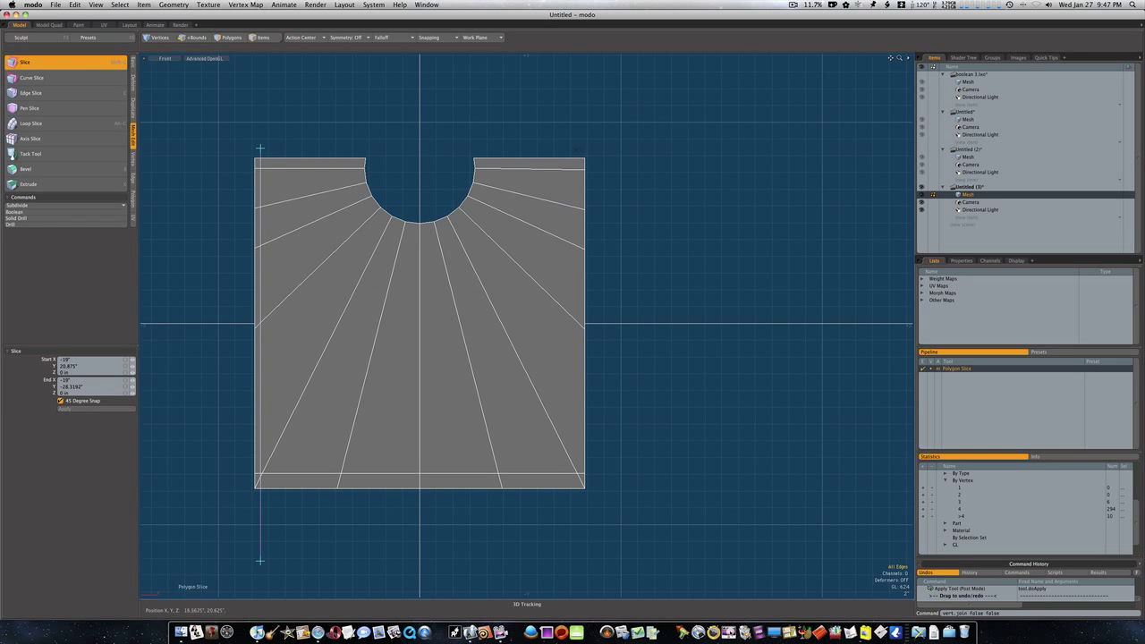
drag(579, 151, 579, 151)
drag(578, 258, 578, 541)
key(q)
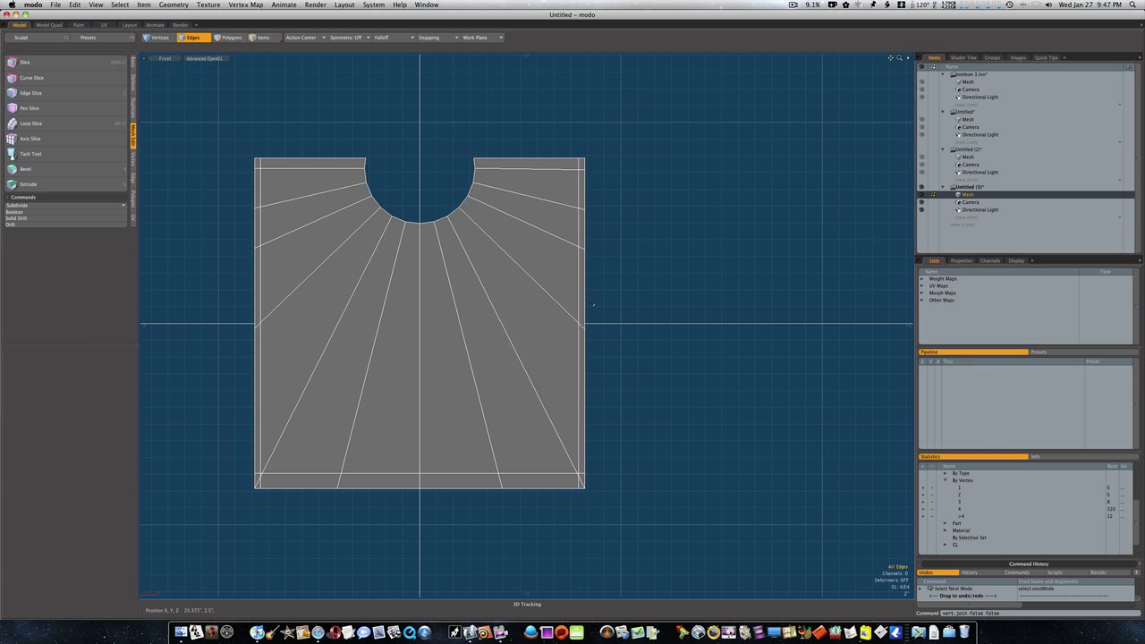
Step: In Perspective view, join the stray vertices where the cuts cross at one end face's lower corner and remove the short diagonal corner edge
key(ctrl+space)
click(614, 291)
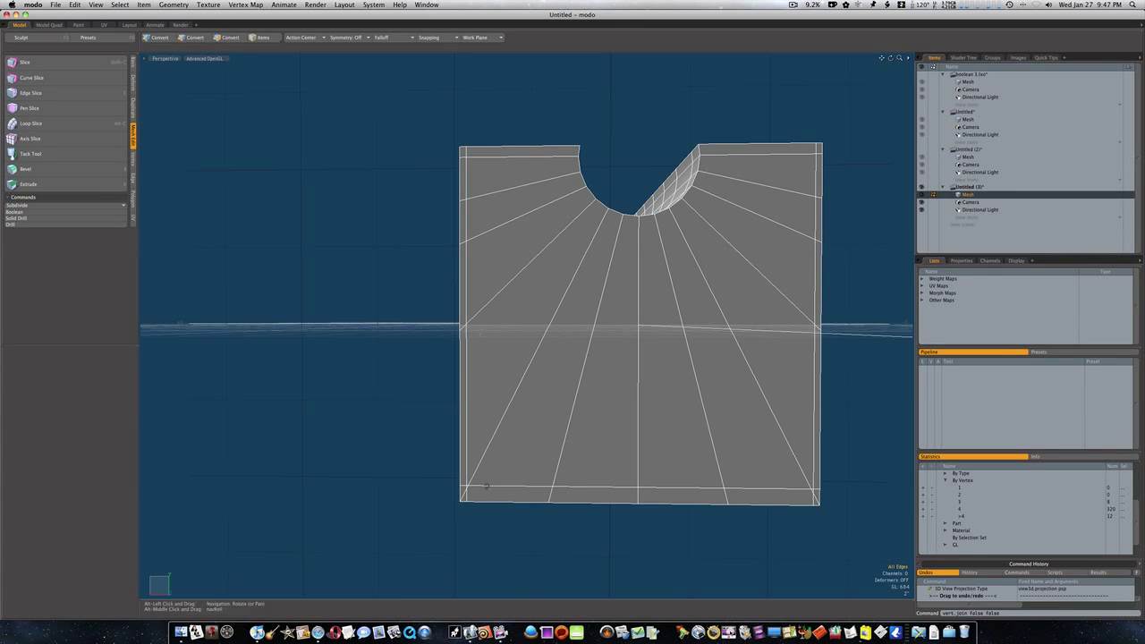
mouse_move(488, 480)
ctrl+alt+mouse_down()
mouse_move(530, 478)
mouse_move(498, 478)
ctrl+alt+mouse_up()
key(space)
key(space)
key(space)
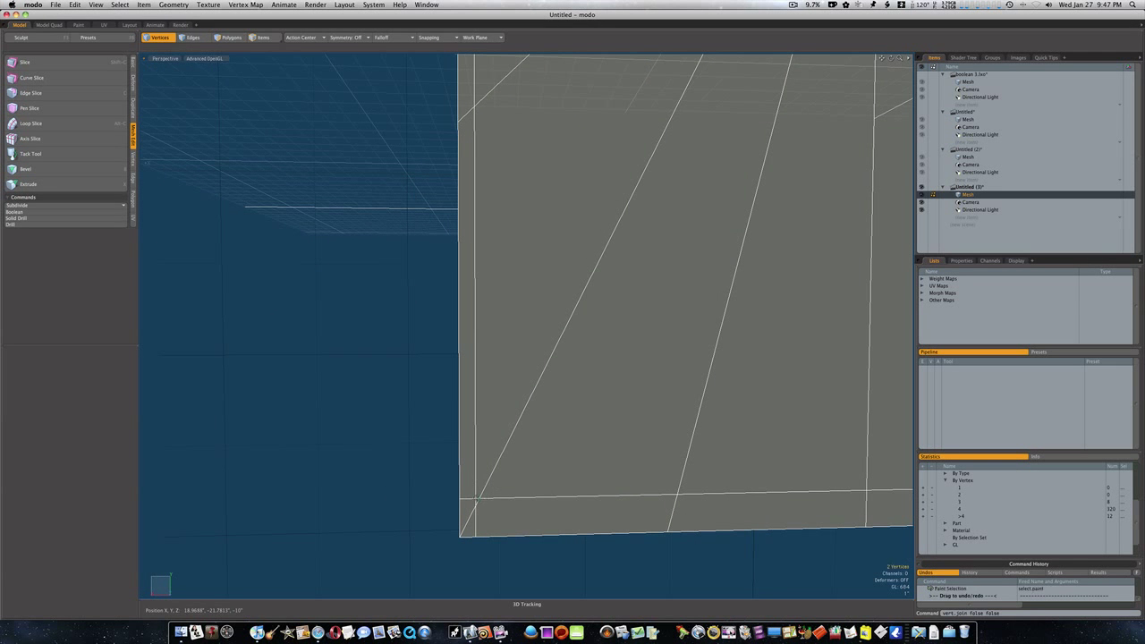
ctrl+alt+drag(477, 508, 508, 510)
key(Home)
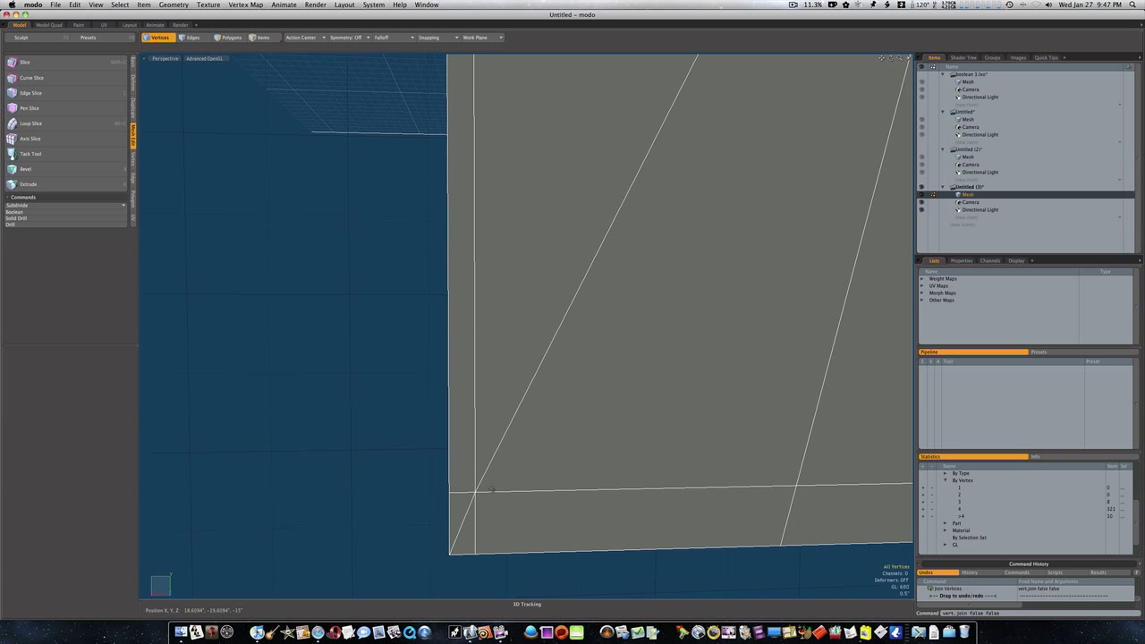
key(space)
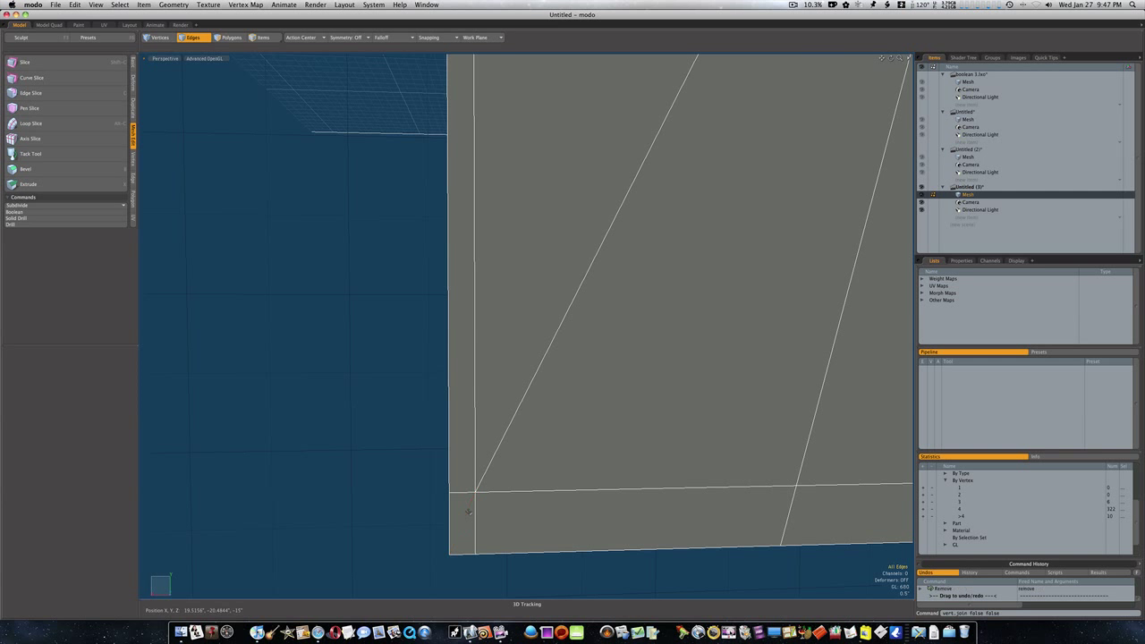
Step: Join the stray vertices into the cut intersection at the same end face's other lower corner and remove the leftover diagonal edge
alt+drag(468, 512, 286, 511)
ctrl+alt+drag(616, 511, 655, 511)
key(space)
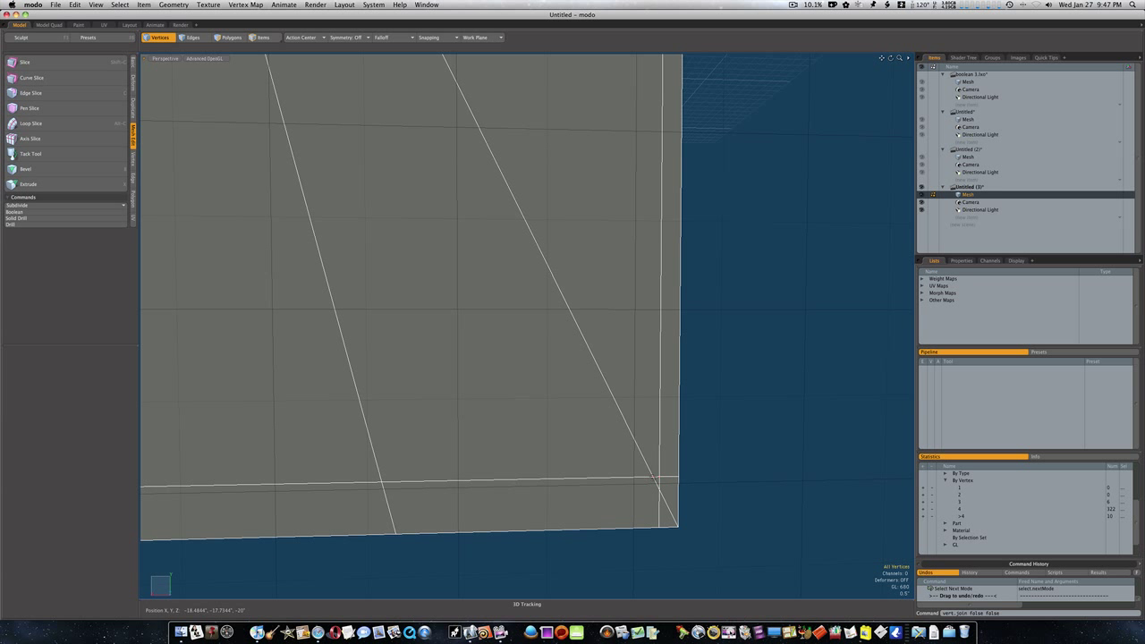
key(ctrl+j)
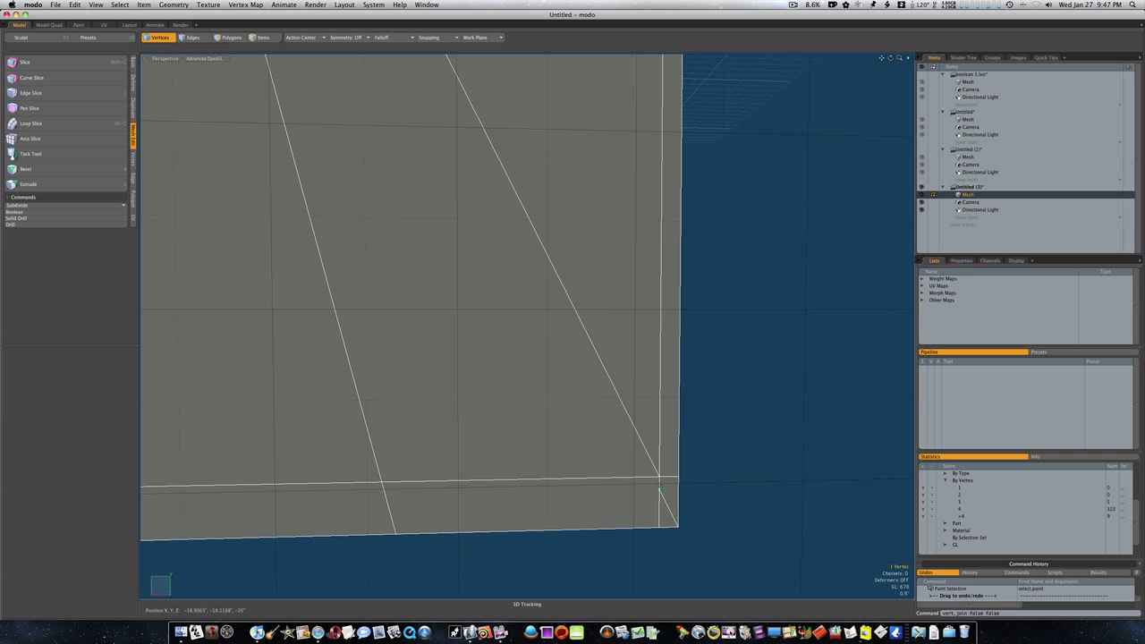
key(space)
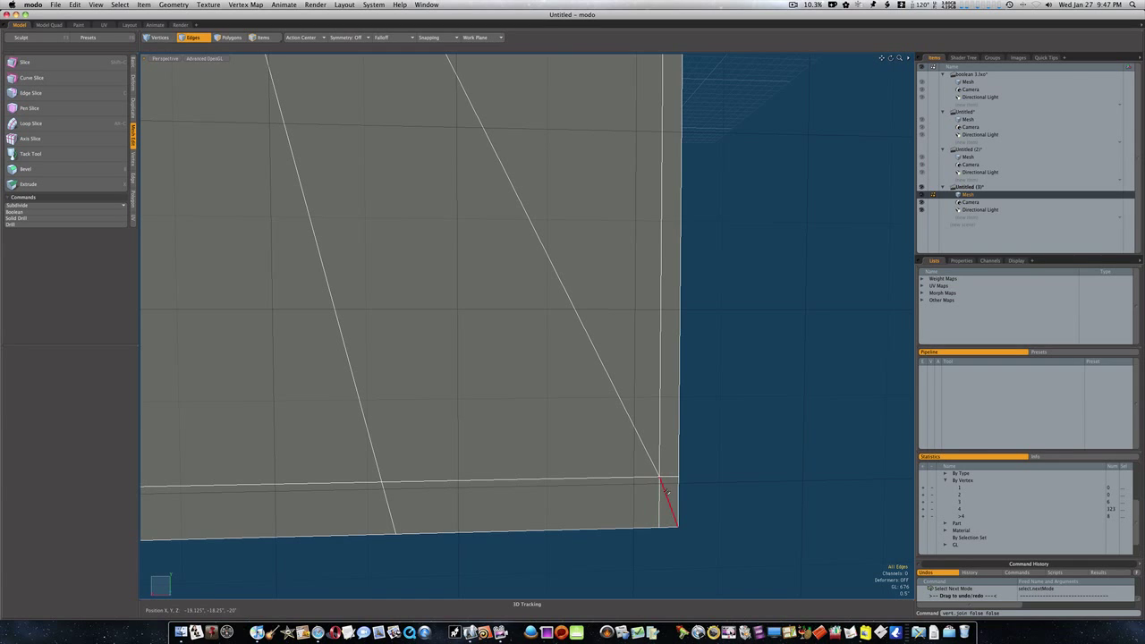
Step: Clean up both lower corners of the opposite end face by joining the stray vertices and removing the short diagonal edges
ctrl+alt+drag(677, 491, 433, 506)
key(space)
key(space)
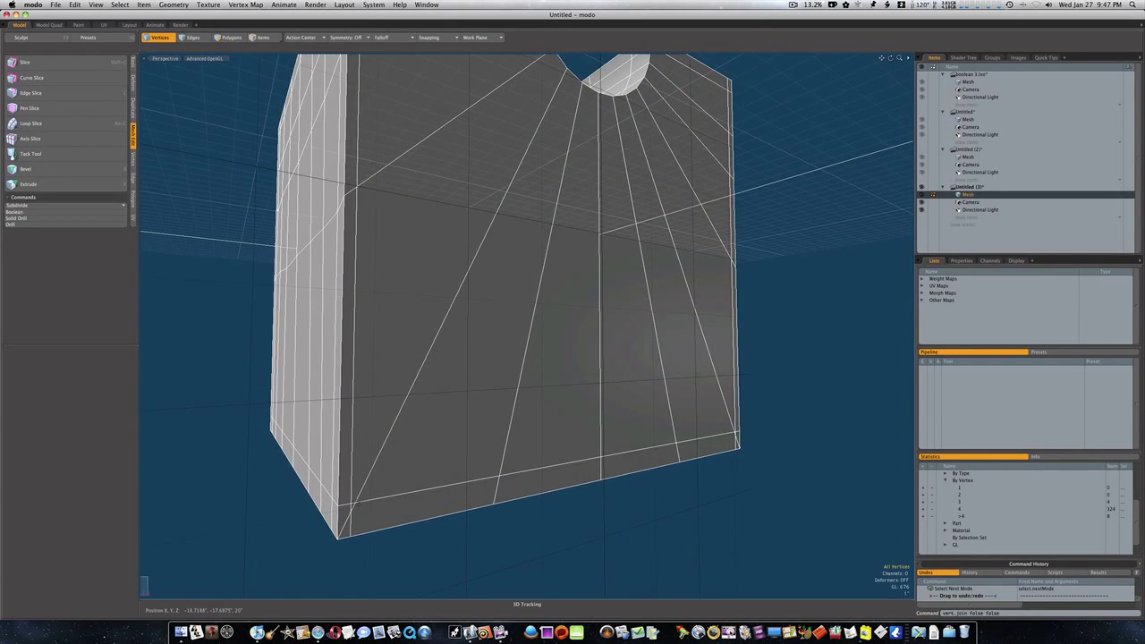
key(space)
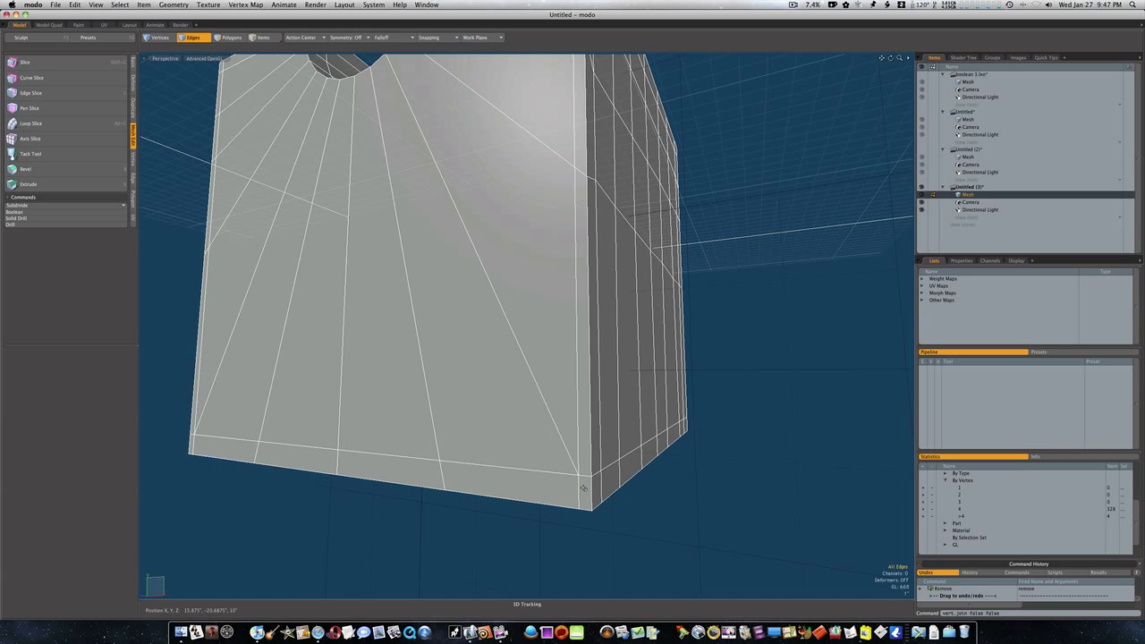
Step: Turn on subdivision surfaces for the mesh and examine the rounded edges around the groove and end face
alt+scroll(581, 484, down, 6)
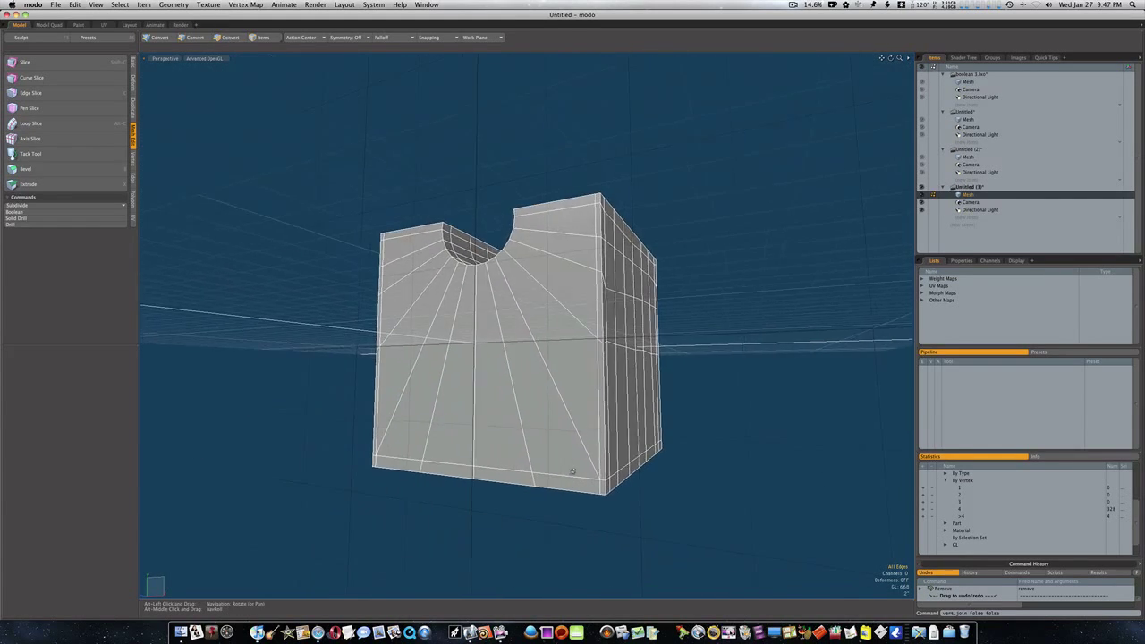
alt+drag(572, 471, 576, 524)
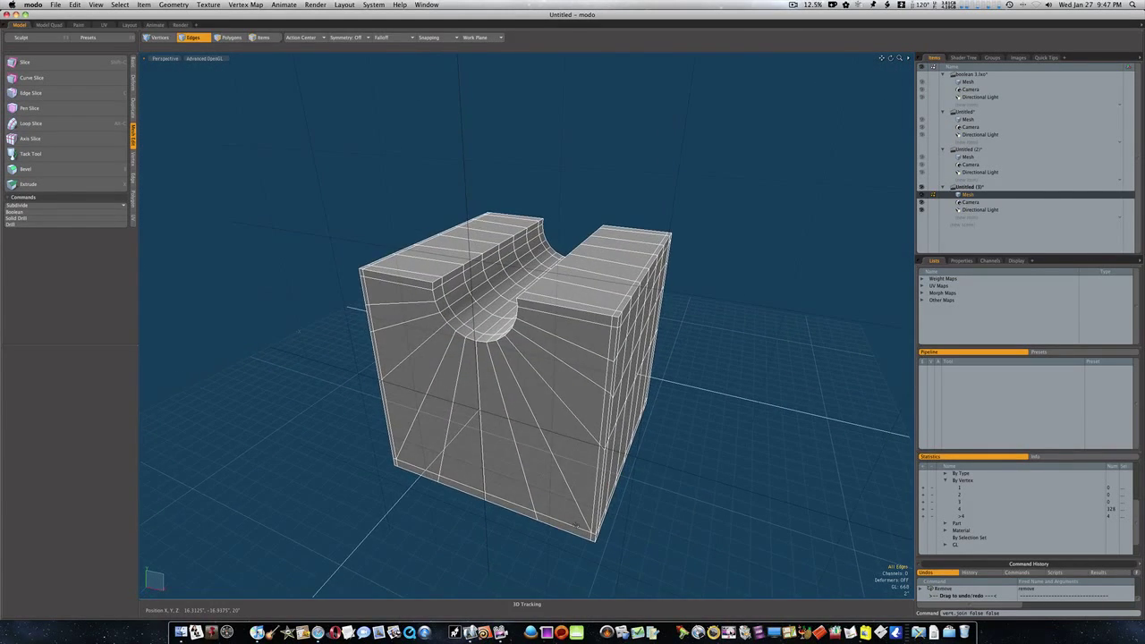
key(Tab)
alt+drag(544, 383, 434, 285)
ctrl+alt+drag(434, 285, 474, 285)
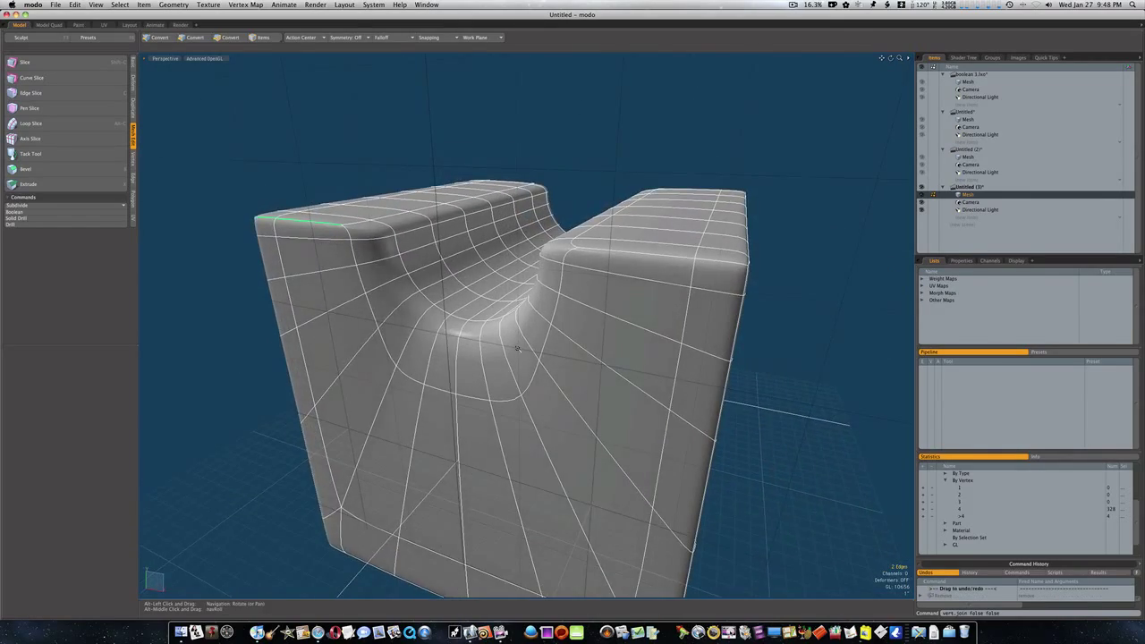
ctrl+alt+drag(530, 347, 558, 394)
ctrl+alt+drag(406, 266, 883, 424)
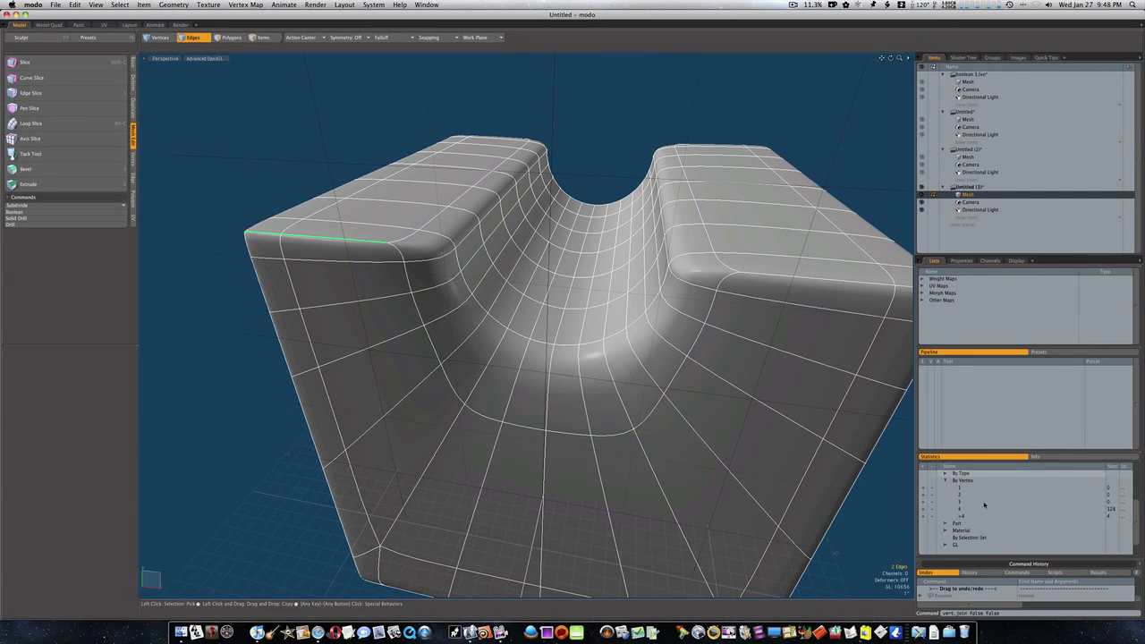
Step: Select the polygons with more than four vertices, locate them on the block's underside and clear the selection
click(924, 519)
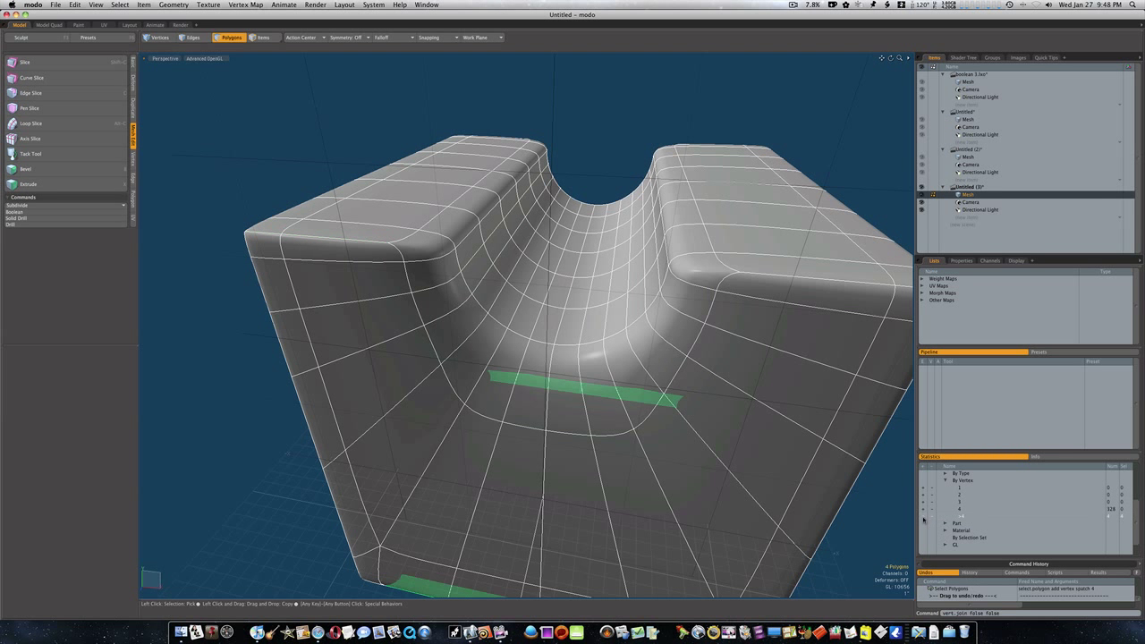
alt+drag(586, 519, 569, 369)
key(space)
key(space)
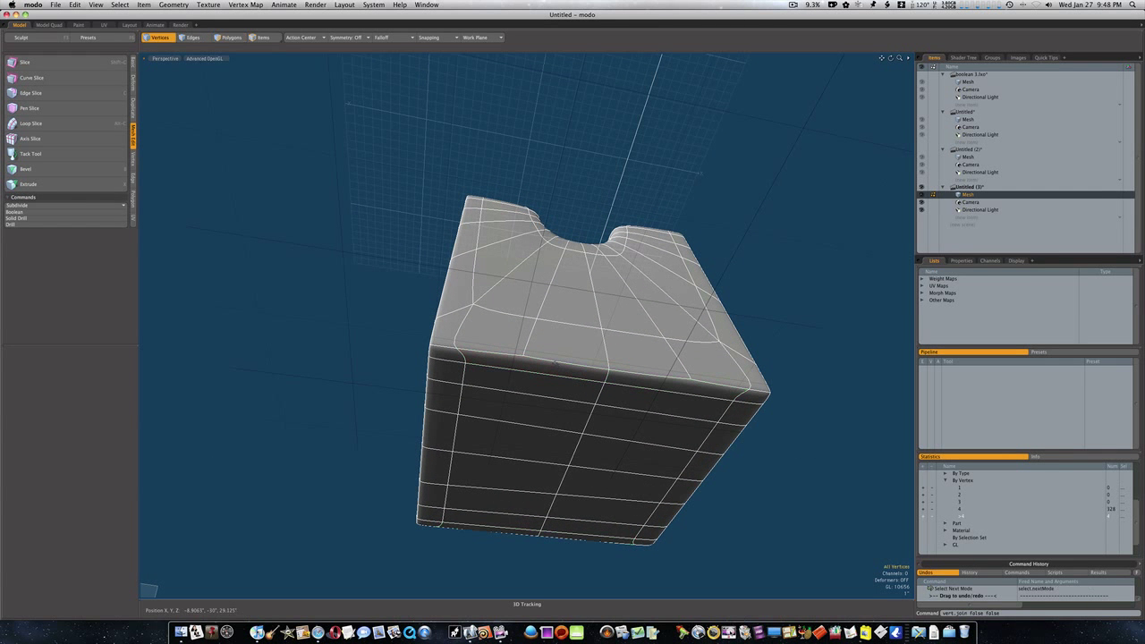
key(space)
click(344, 367)
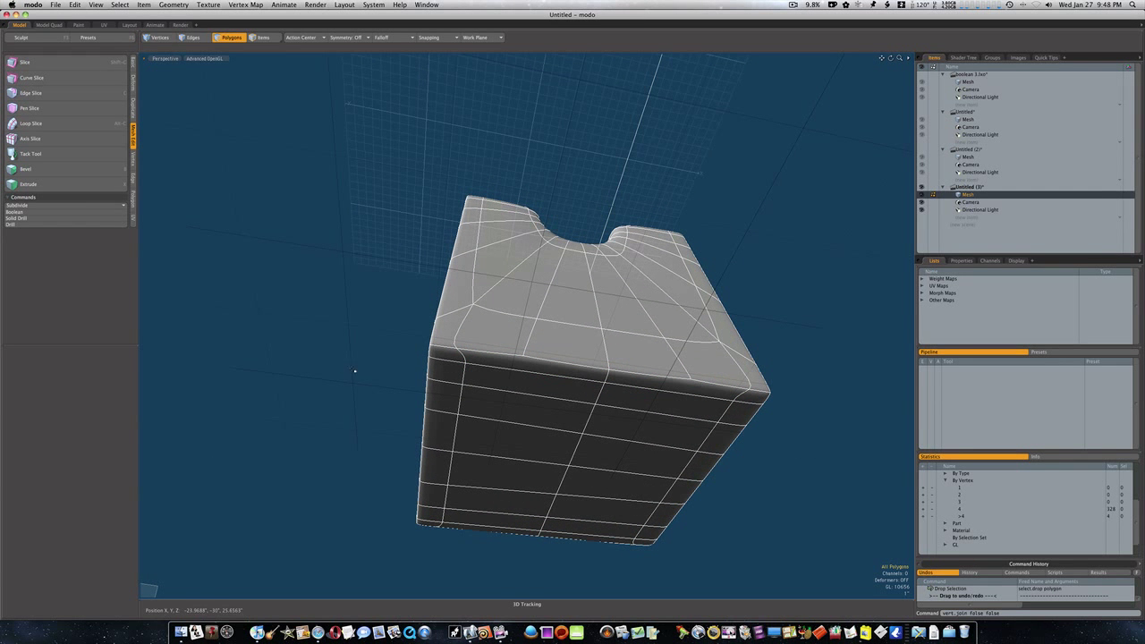
Step: Edge-slice a line across the underside's strips to link one pair of unconnected radial cuts on the two end faces
key(c)
click(525, 356)
drag(523, 357, 599, 426)
click(517, 391)
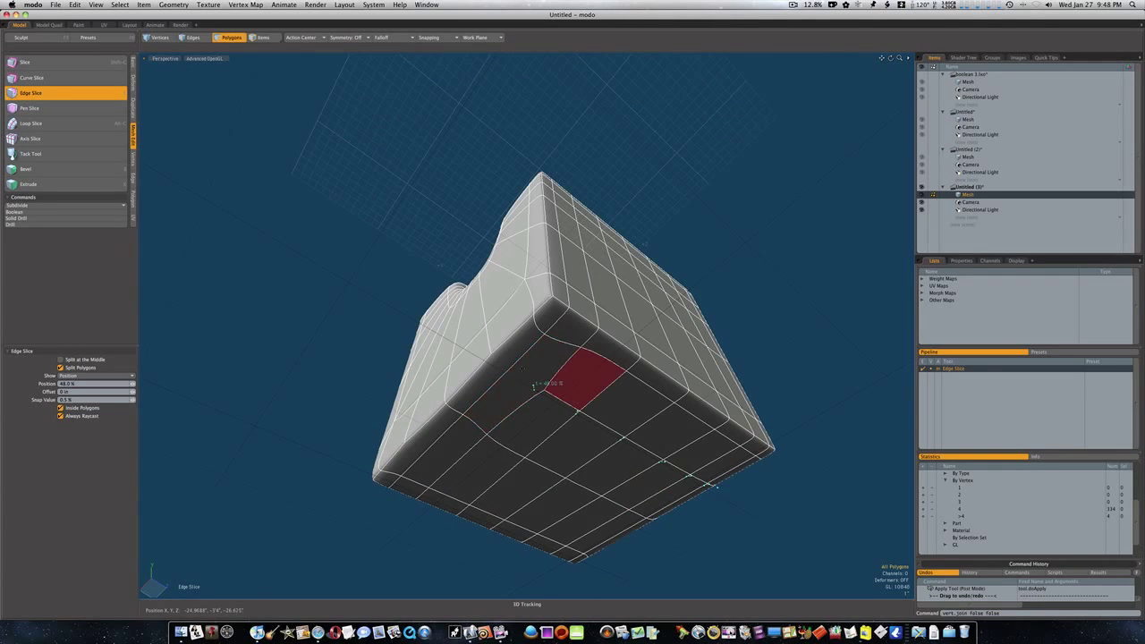
drag(535, 385, 490, 414)
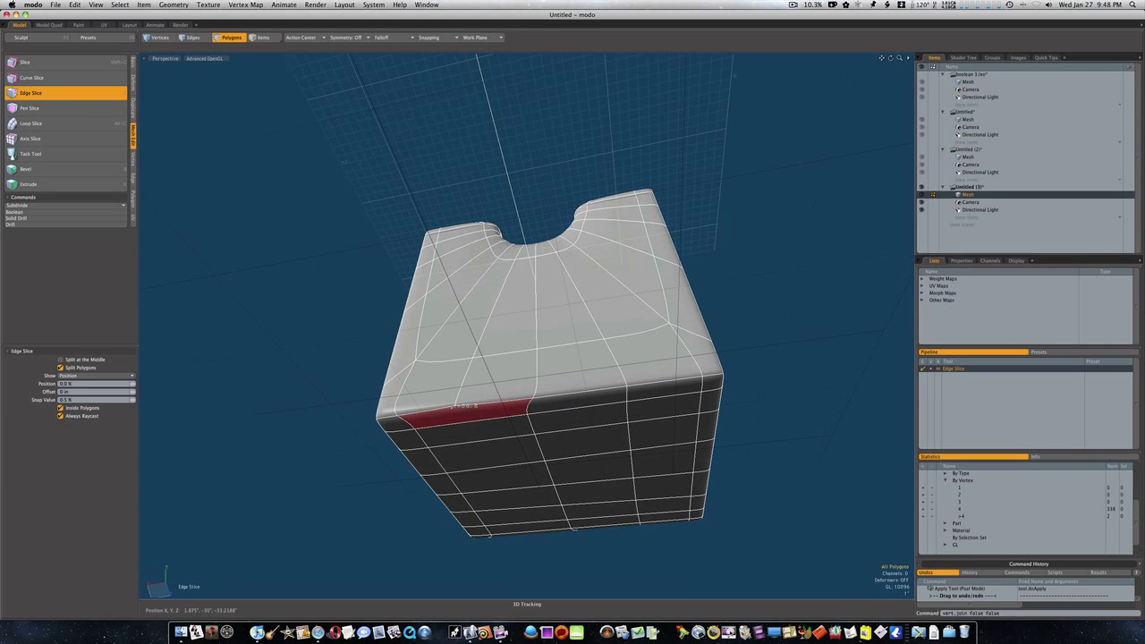
Step: Slice a second line along the underside's other half to link the remaining radial cuts of both end faces
alt+drag(472, 426, 486, 346)
alt+drag(694, 489, 762, 507)
click(60, 359)
click(544, 351)
mouse_move(541, 367)
mouse_down()
mouse_move(542, 384)
mouse_move(593, 409)
mouse_move(556, 313)
mouse_move(546, 347)
mouse_up()
Step: Turn off subdivision to return to the polygon cage and leave Edge Slice
key(Tab)
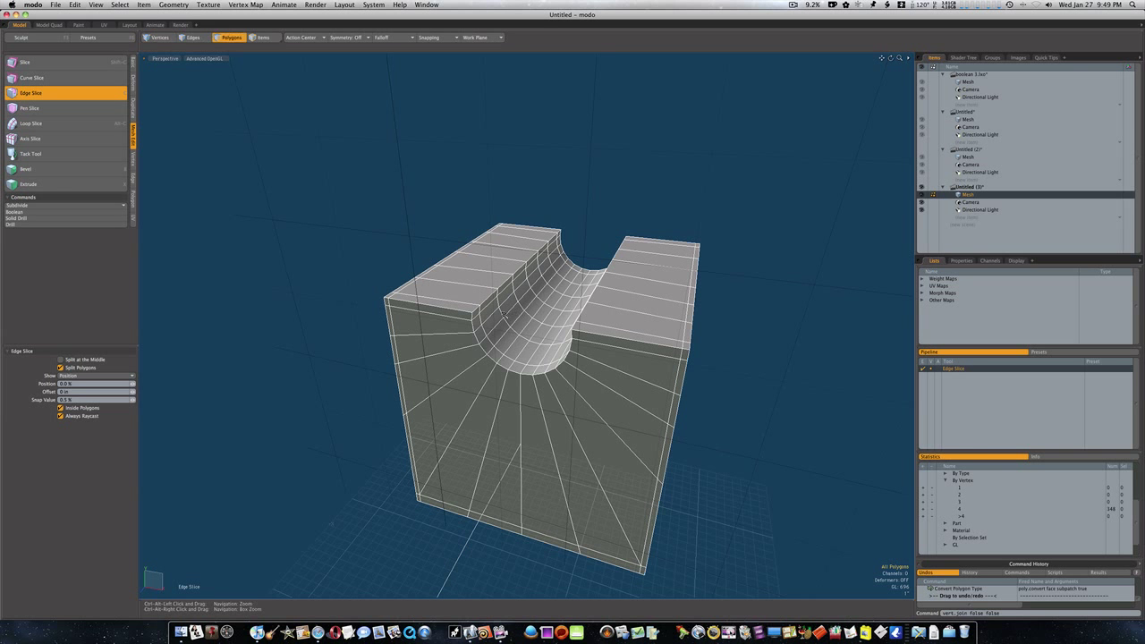
scroll(525, 316, up, 4)
key(Tab)
key(Tab)
scroll(487, 311, up, 3)
key(space)
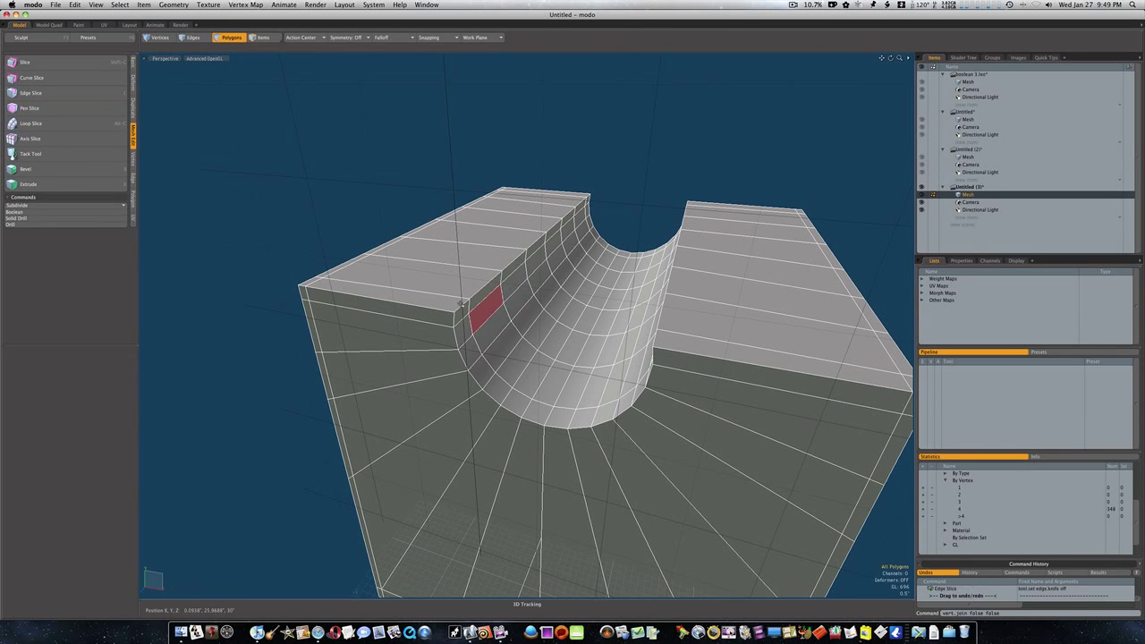
Step: Edge-slice a support line along one top surface beside the groove rim, from the front edge to the back, at about 4.5%
key(space)
key(space)
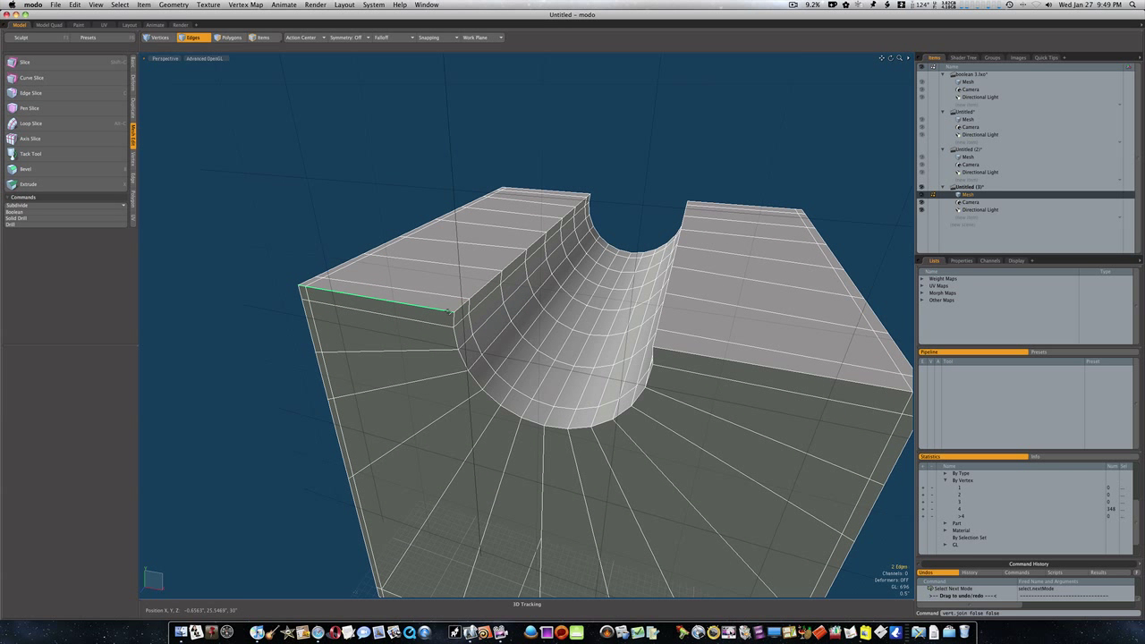
key(space)
key(space)
key(c)
click(448, 311)
alt+drag(450, 310, 462, 351)
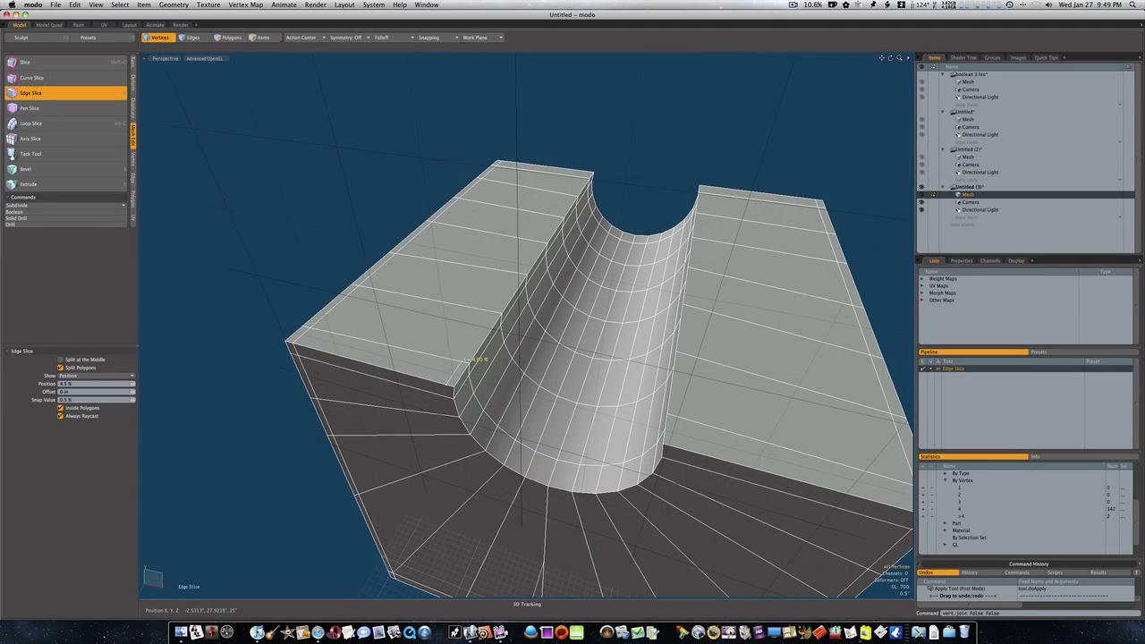
alt+drag(422, 294, 767, 384)
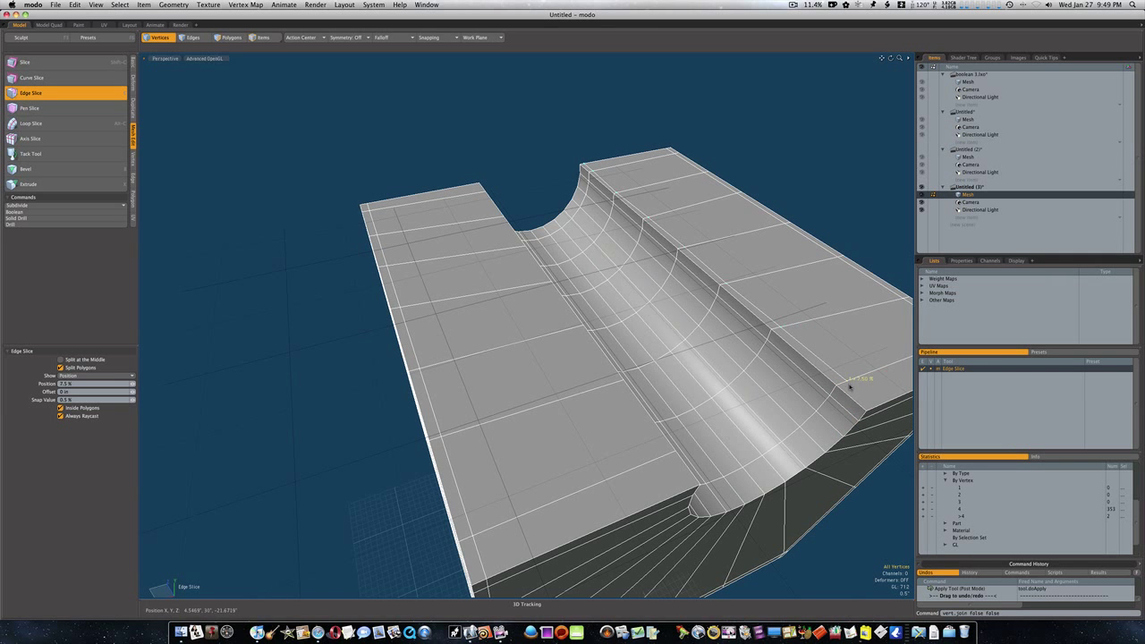
Step: Continue the support cut around the groove outline on the back end face at about 7.5% and along the opposite top surface at about 5.5%
alt+drag(851, 387, 820, 340)
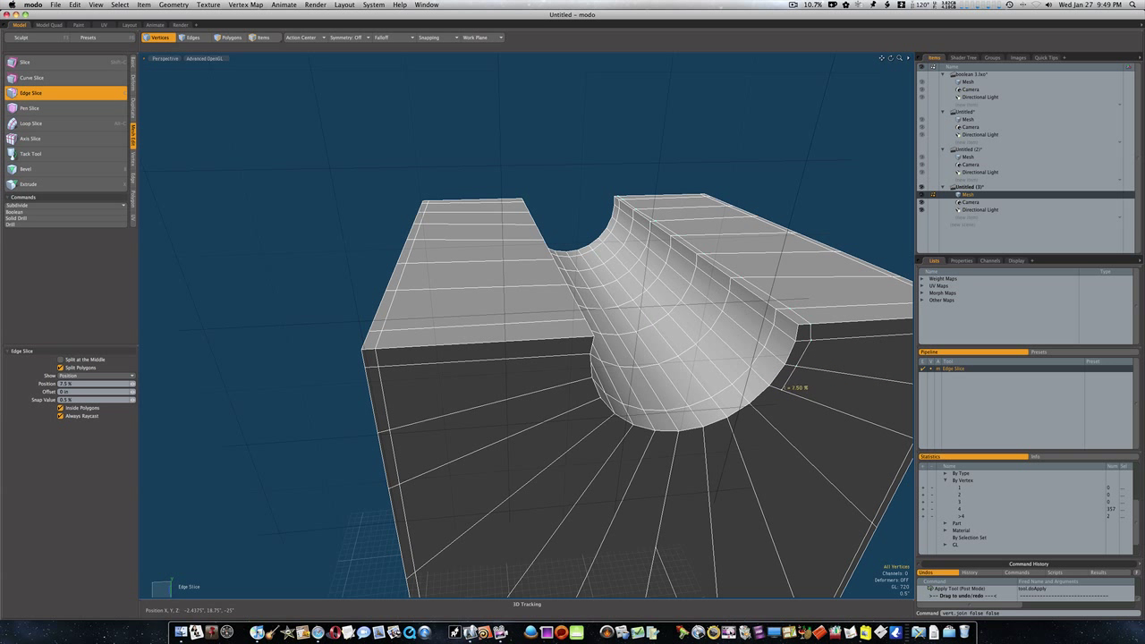
alt+drag(780, 387, 541, 229)
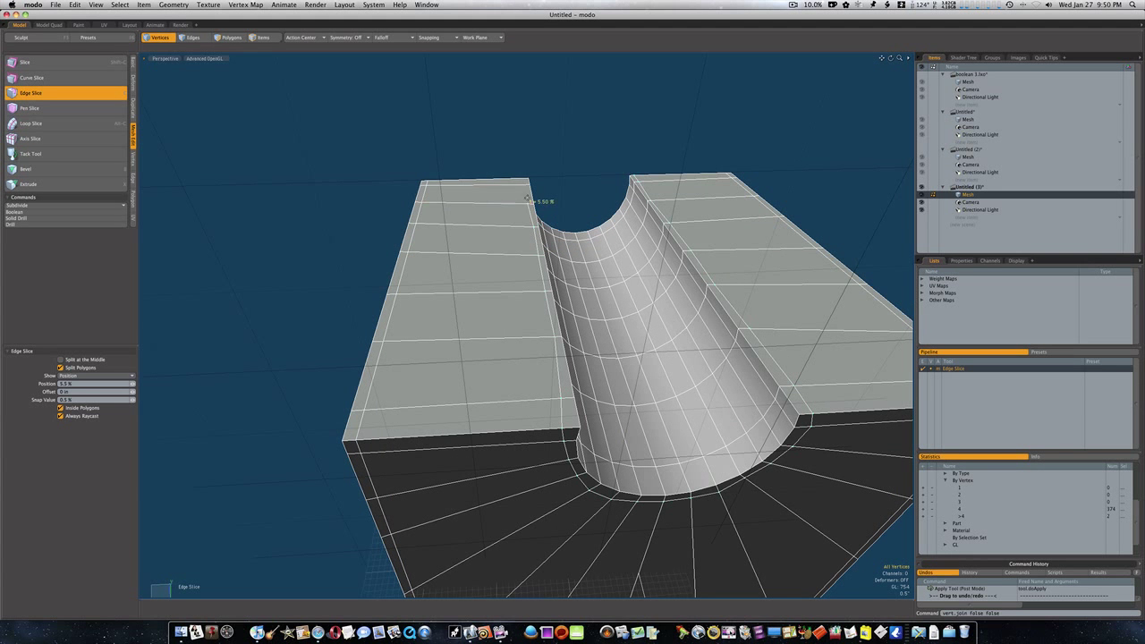
alt+drag(511, 209, 702, 257)
alt+drag(428, 381, 555, 402)
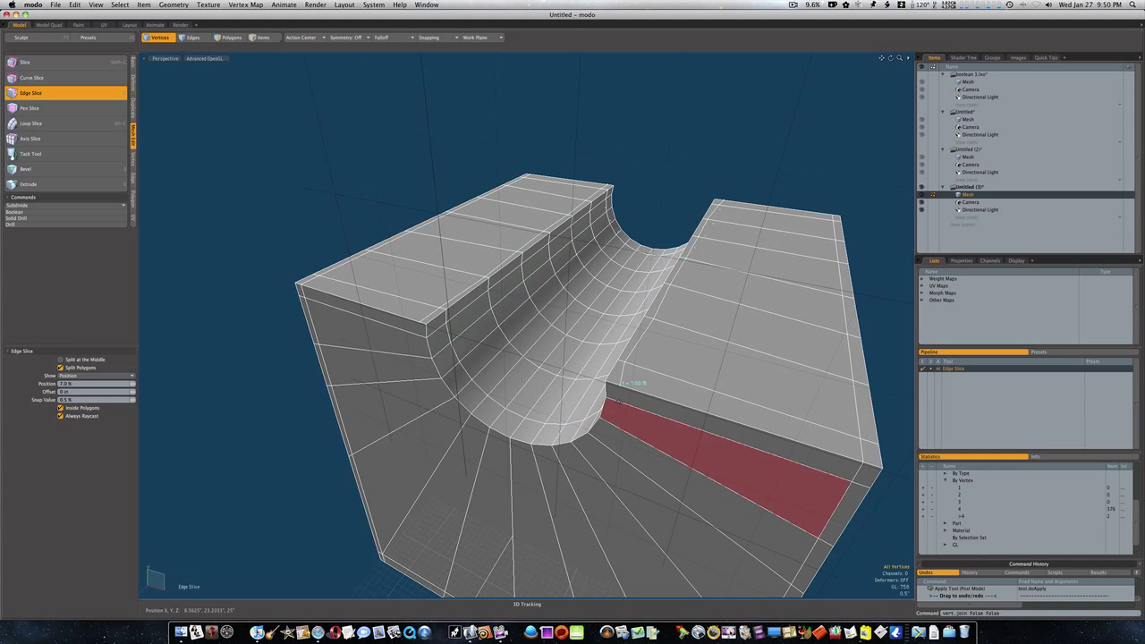
Step: Close the support loop around the groove outline on the front end face at about 5% and leave Edge Slice
click(617, 401)
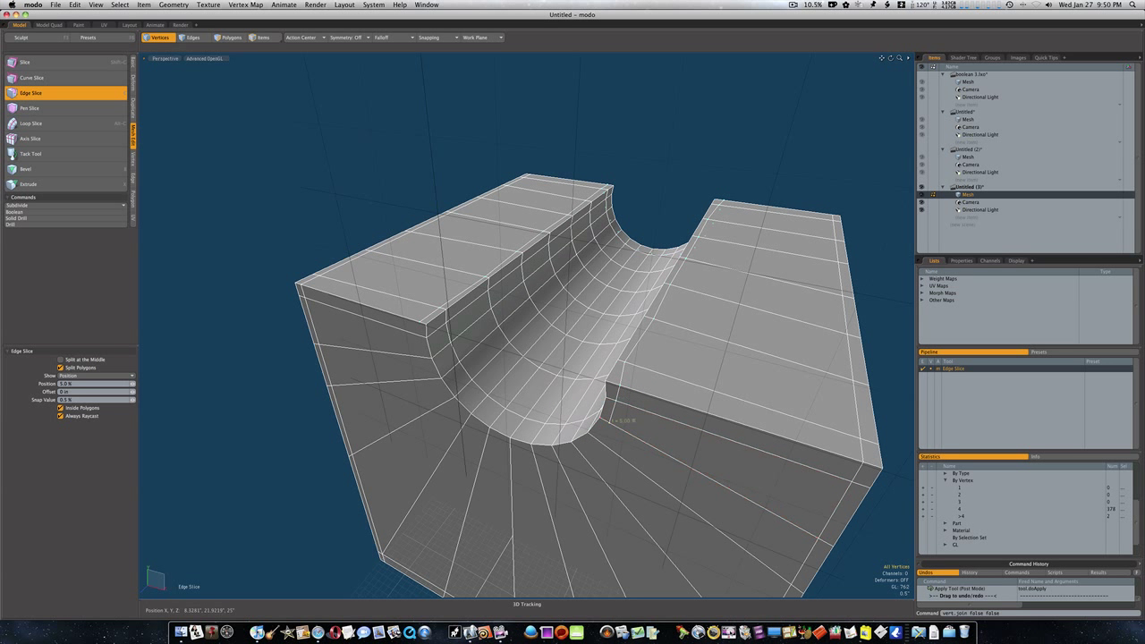
click(413, 318)
key(space)
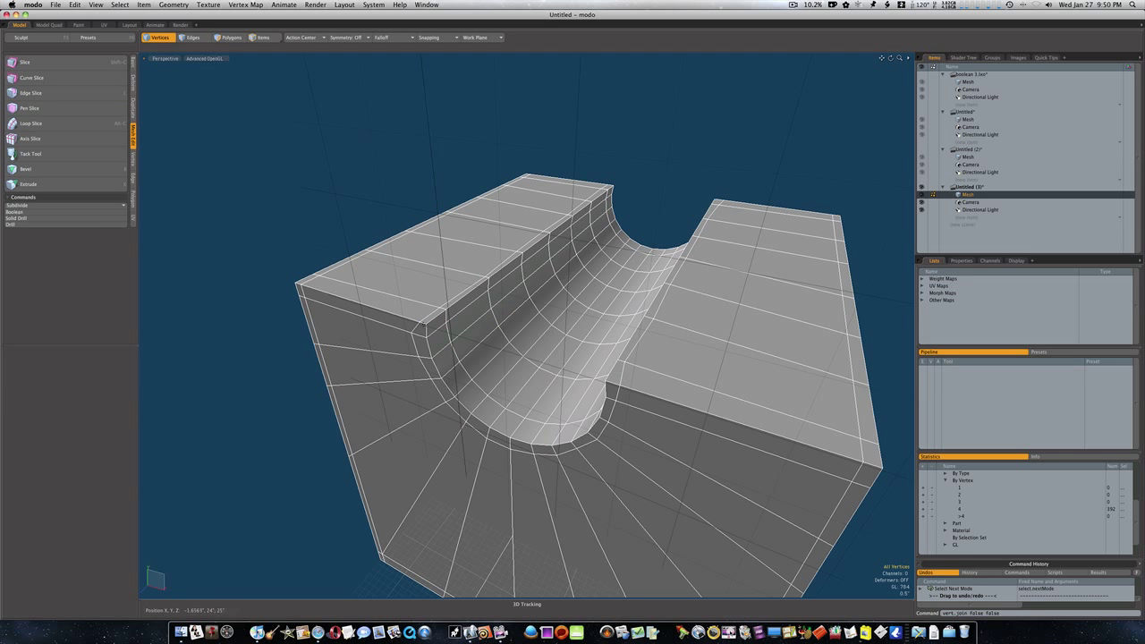
Step: Clear the edge selection, turn subdivision back on with the wireframe hidden, and inspect the smoothed block
scroll(510, 407, down, 3)
alt+drag(510, 407, 586, 335)
key(space)
click(827, 511)
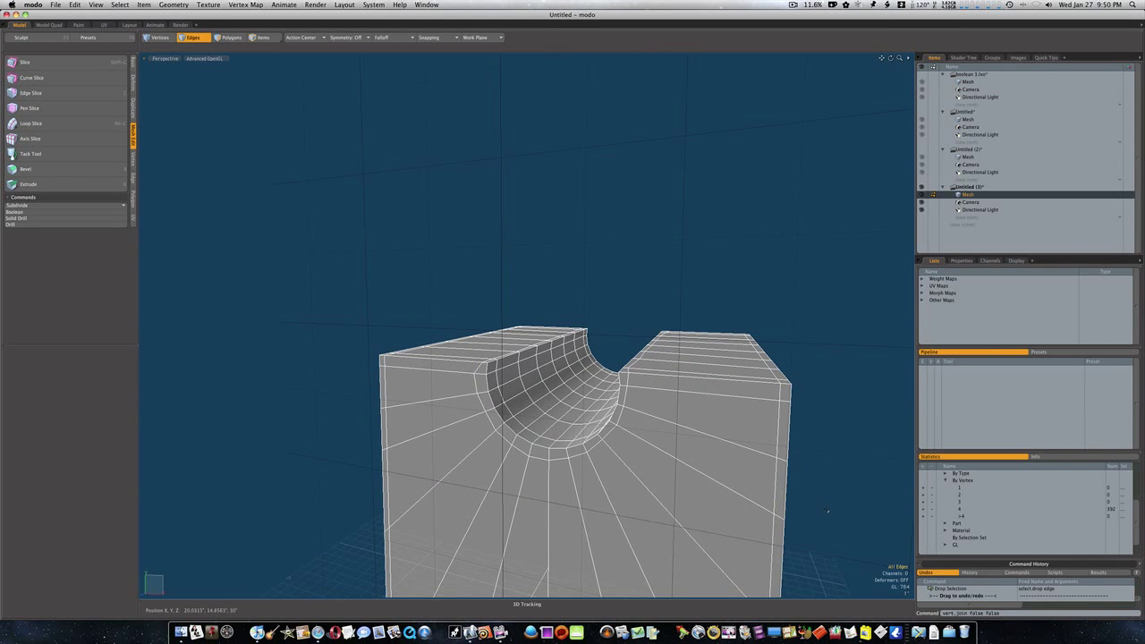
key(Tab)
alt+drag(784, 512, 649, 498)
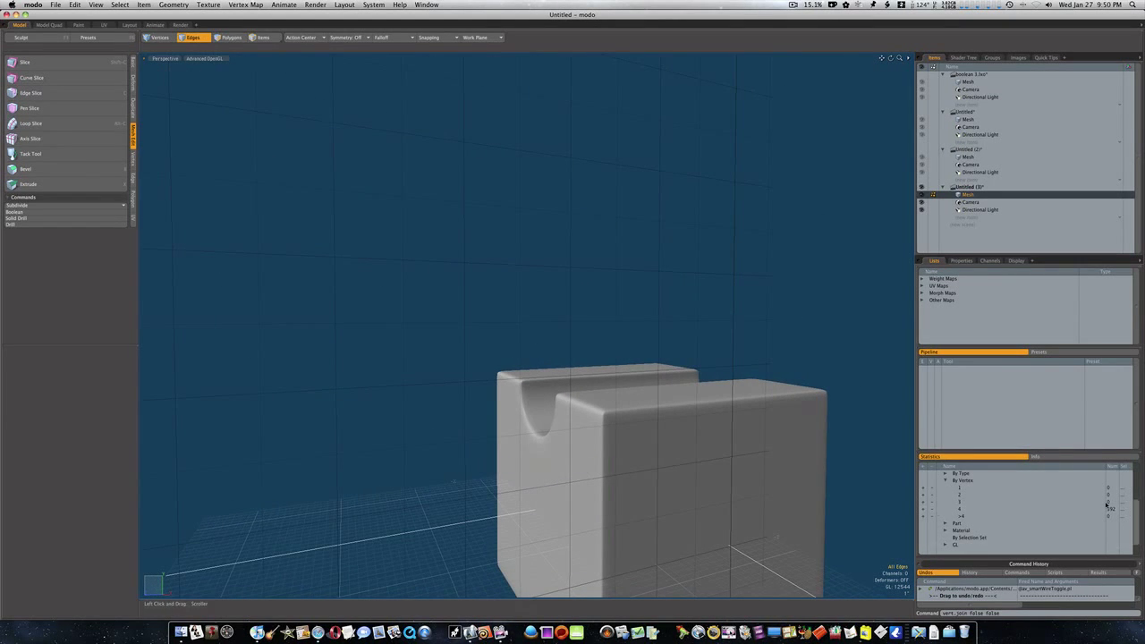
Step: Raise the mesh's subdivision level to 4 in its item properties and view the smoothed groove from its end
drag(1041, 558, 1040, 492)
click(962, 261)
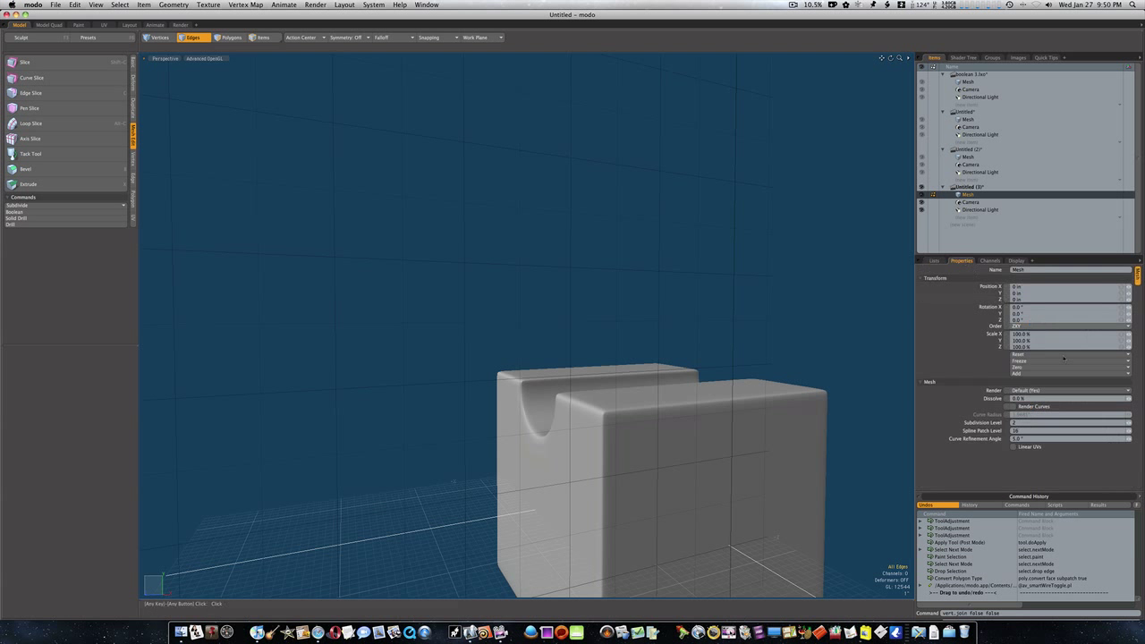
click(1129, 424)
alt+drag(638, 457, 718, 464)
Step: Show the wireframe and select the edge loops outlining both top surfaces beside the groove
key(ctrl+3)
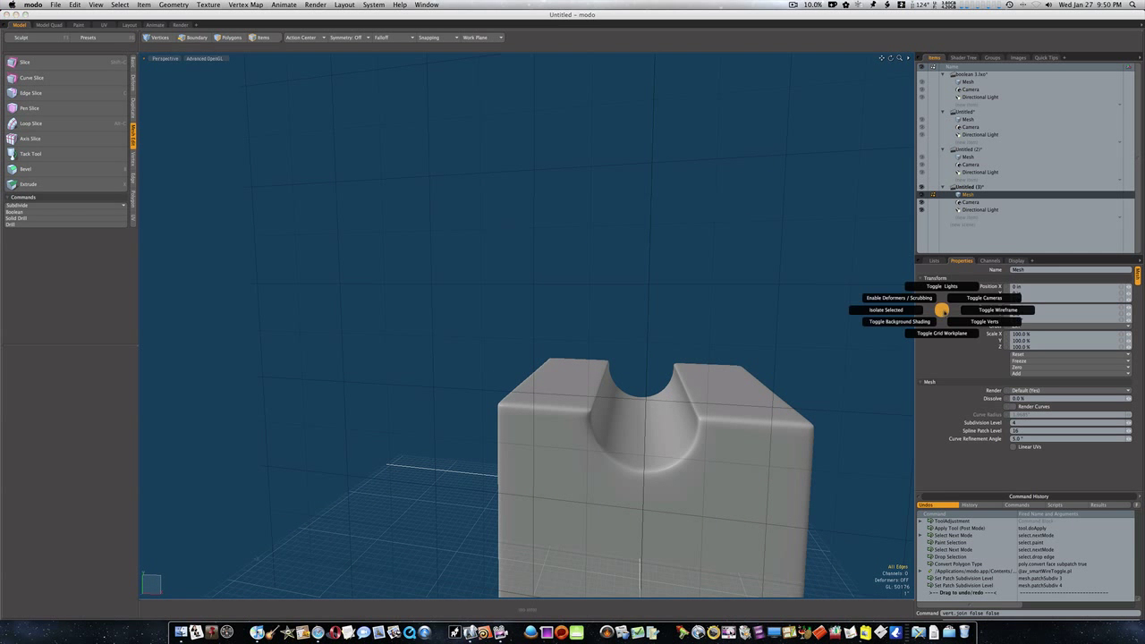
click(965, 315)
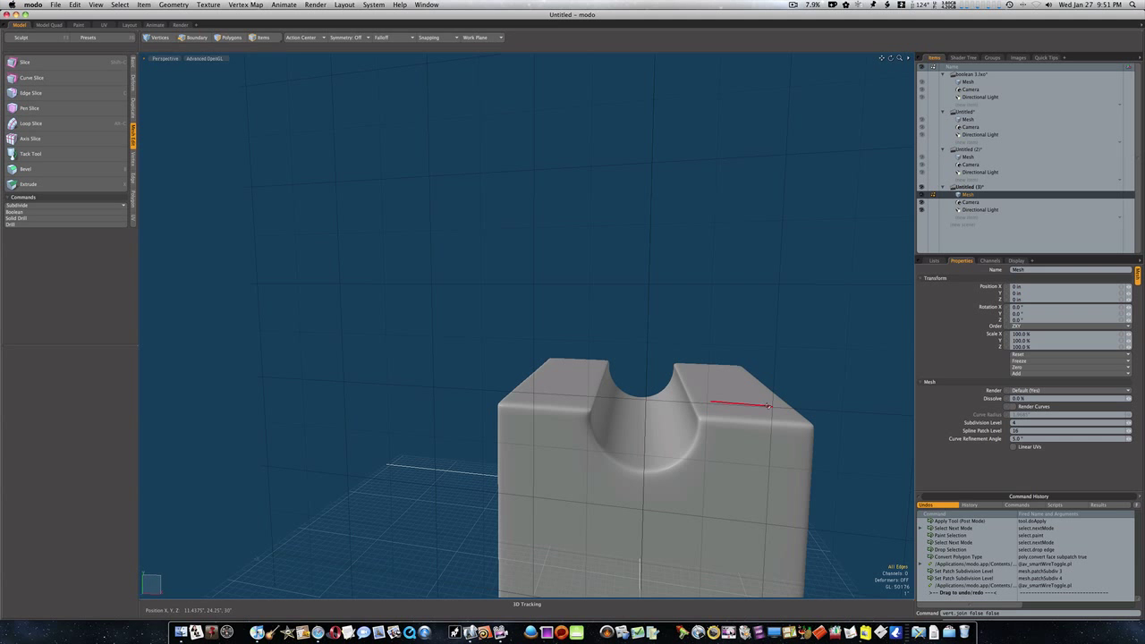
key(ctrl+3)
click(814, 405)
ctrl+alt+drag(598, 426, 661, 427)
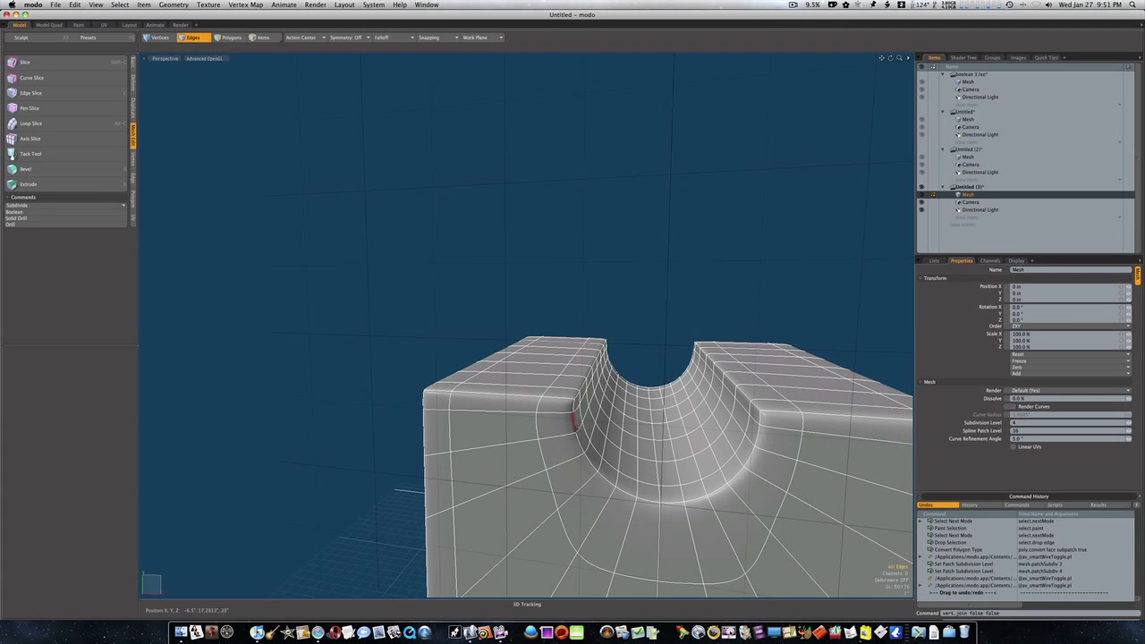
double_click(574, 421)
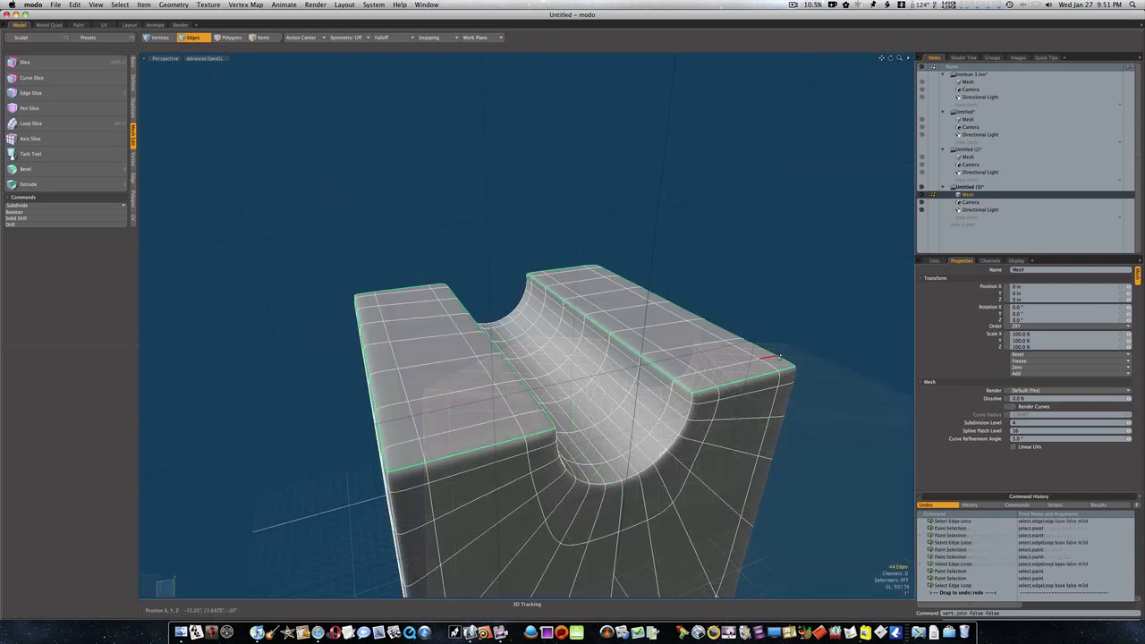
alt+drag(645, 367, 682, 358)
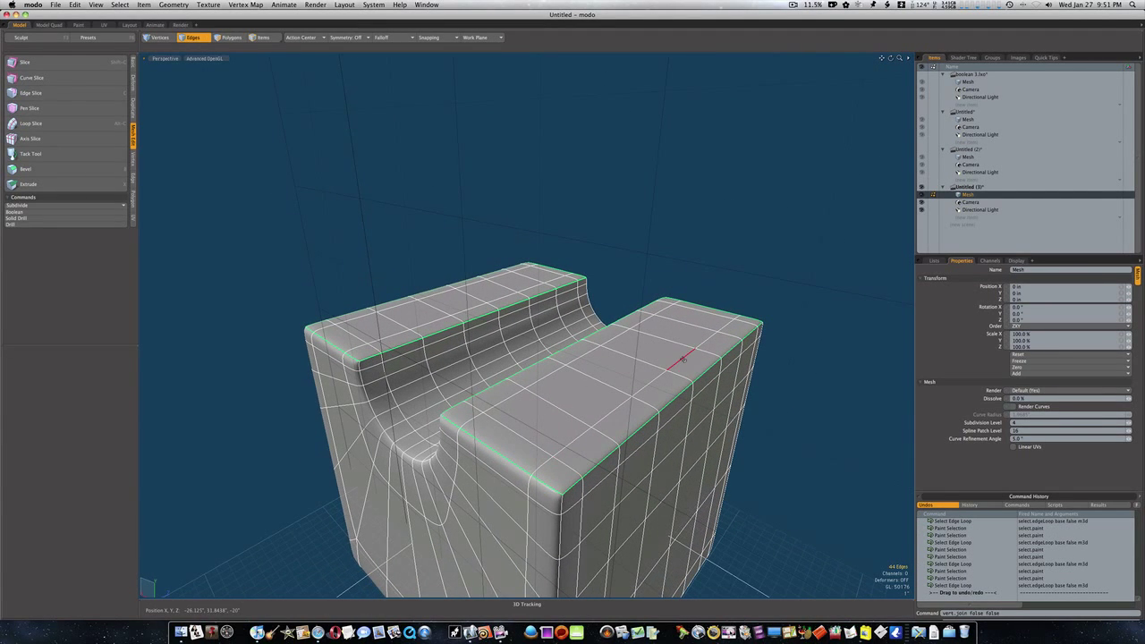
Step: Bevel the selected top outline edges with an inset of about 0.425"
key(b)
click(524, 287)
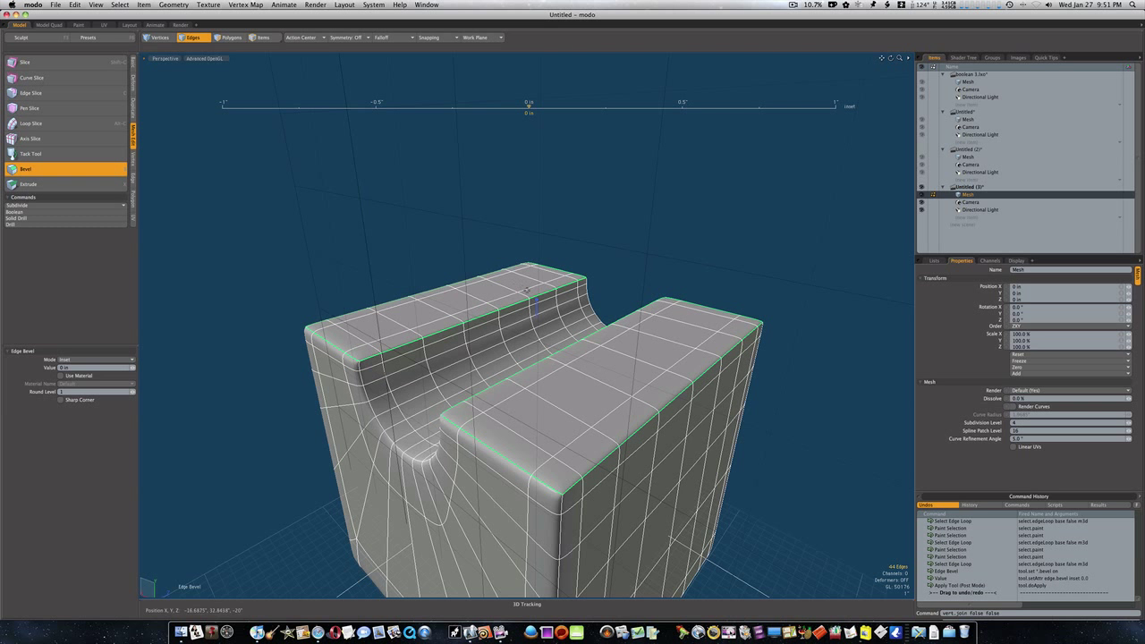
drag(529, 106, 582, 106)
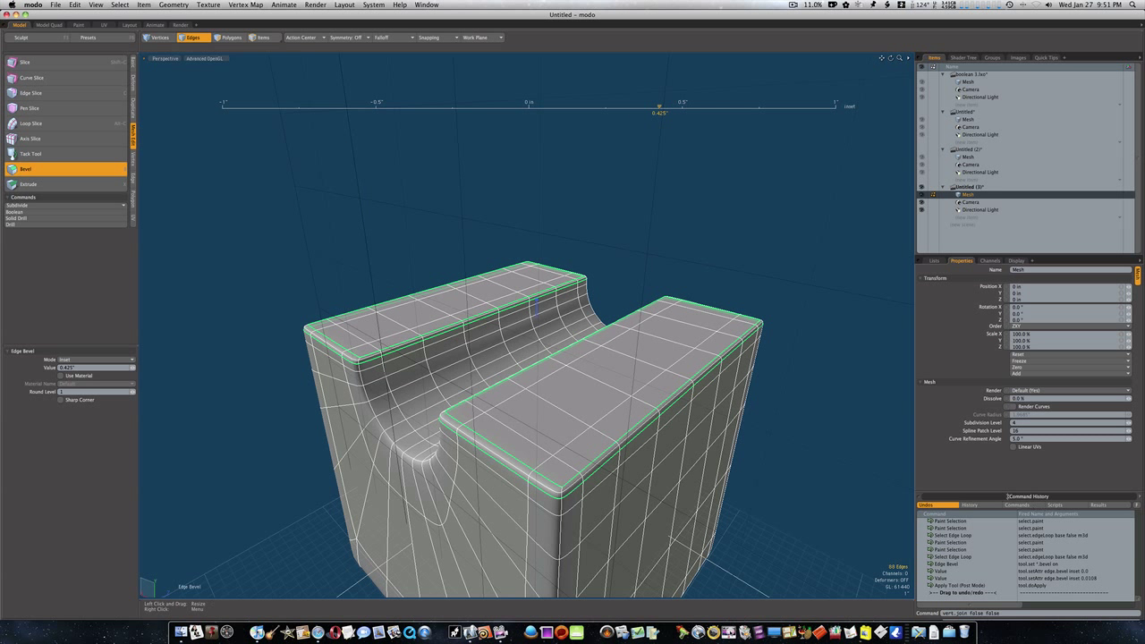
Step: Bring up the mesh statistics with room to check polygons by vertex count, and leave the Bevel tool
click(934, 261)
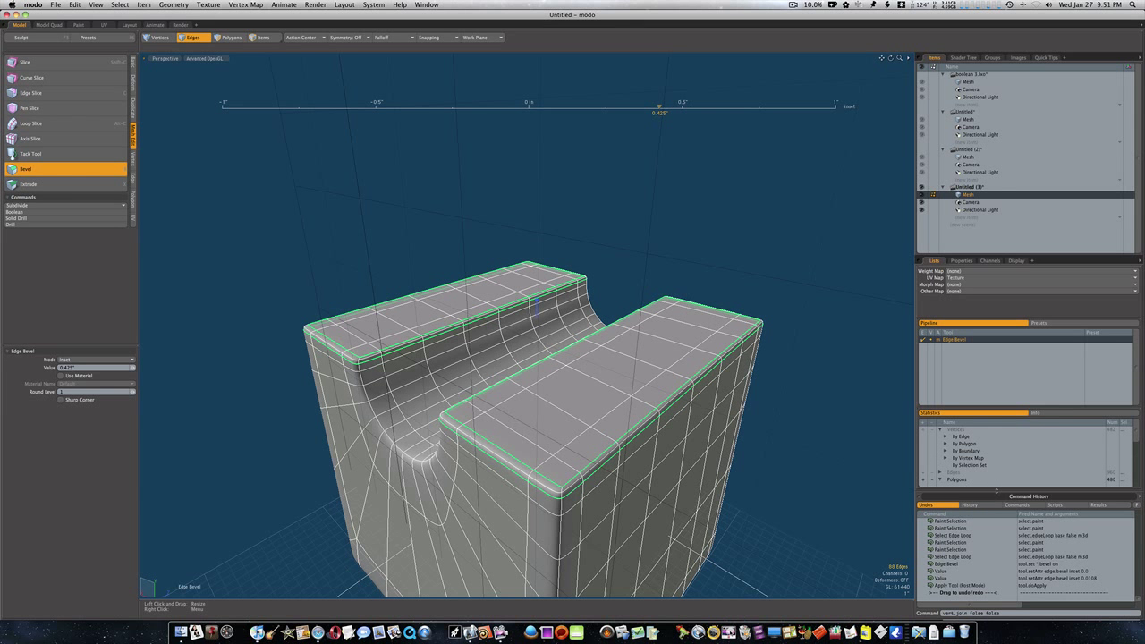
drag(997, 491, 998, 598)
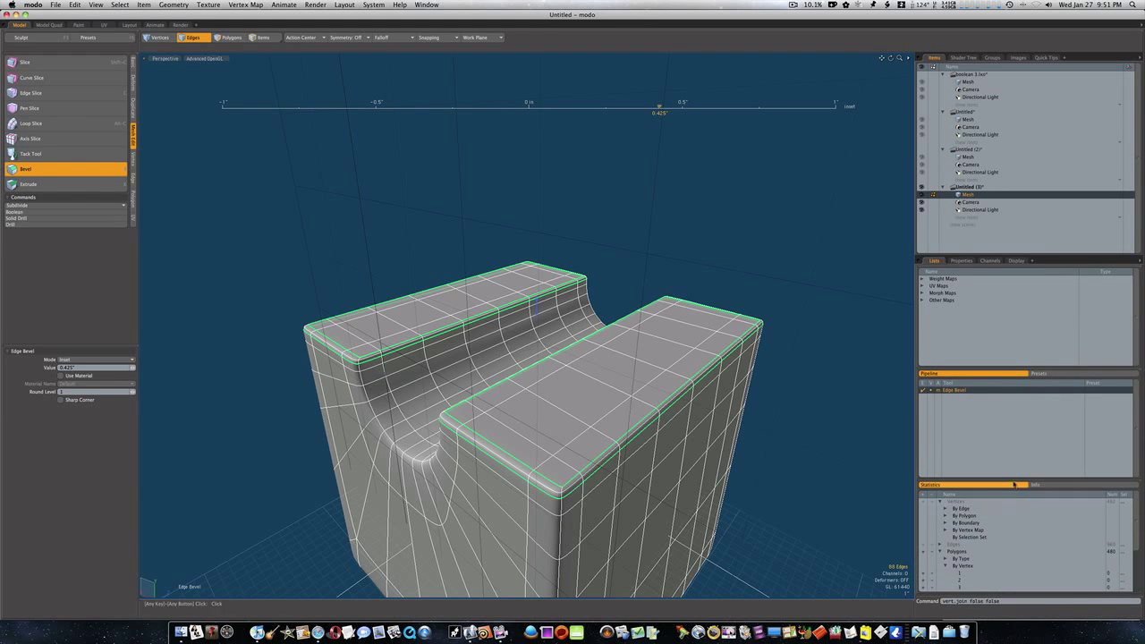
drag(1014, 483, 1014, 418)
key(space)
Step: Hide the wireframe and inspect the sharpened groove rim and outer edges of the smoothed block
key(ctrl+3)
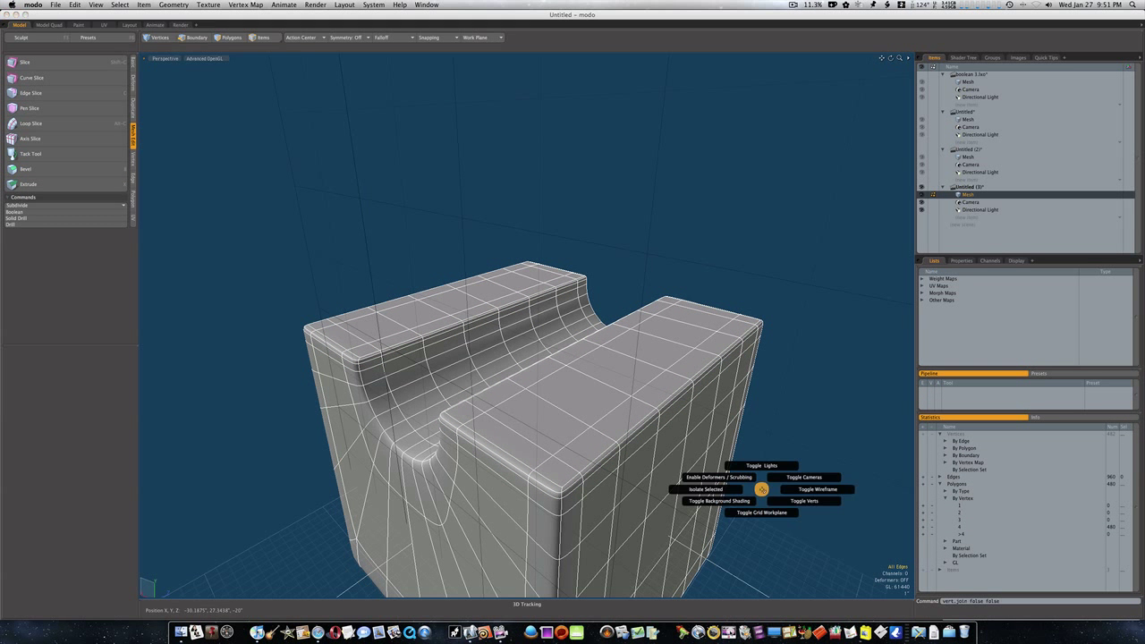
click(791, 493)
alt+drag(735, 495, 793, 478)
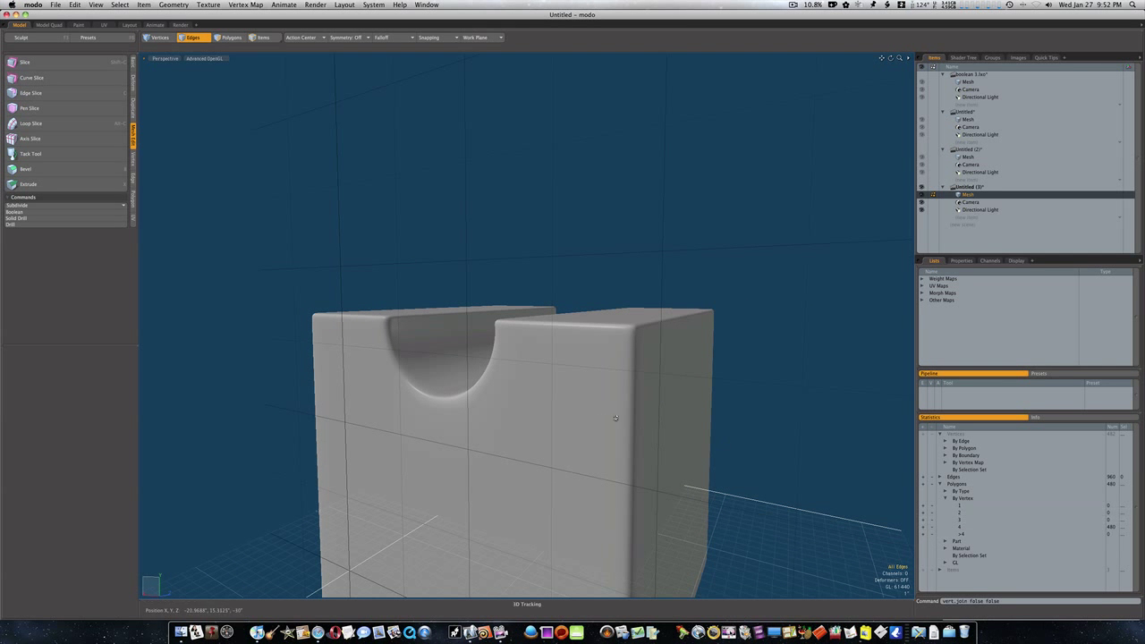
ctrl+alt+drag(618, 417, 595, 409)
mouse_move(594, 409)
ctrl+alt+mouse_down()
mouse_move(610, 411)
mouse_move(501, 409)
mouse_move(638, 404)
mouse_move(457, 402)
mouse_move(616, 407)
mouse_move(604, 409)
ctrl+alt+mouse_up()
key(2)
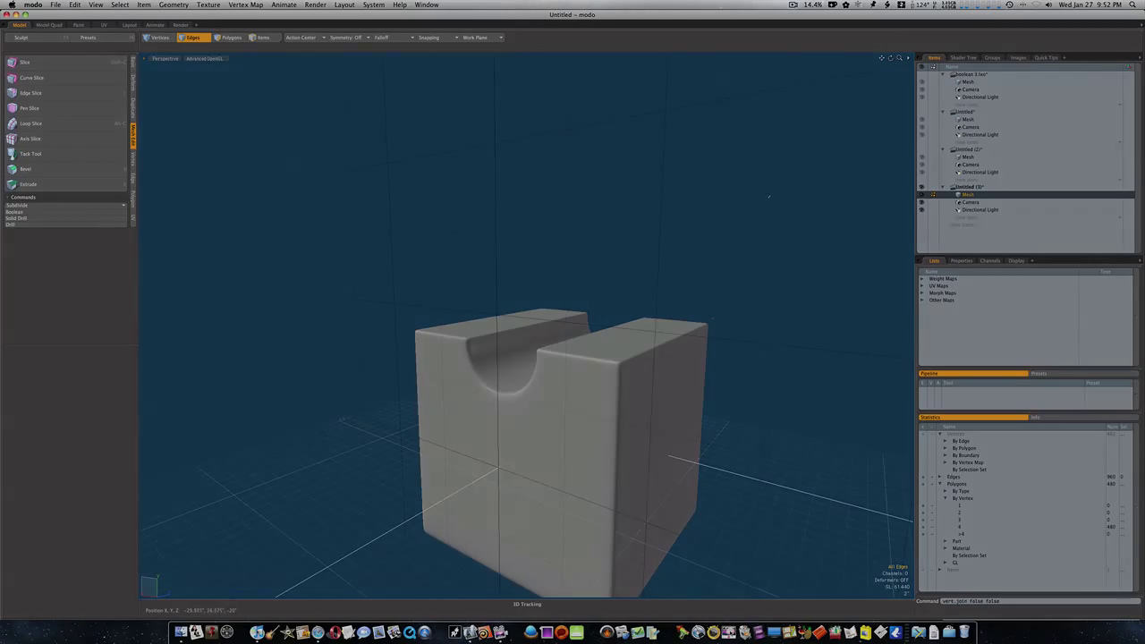